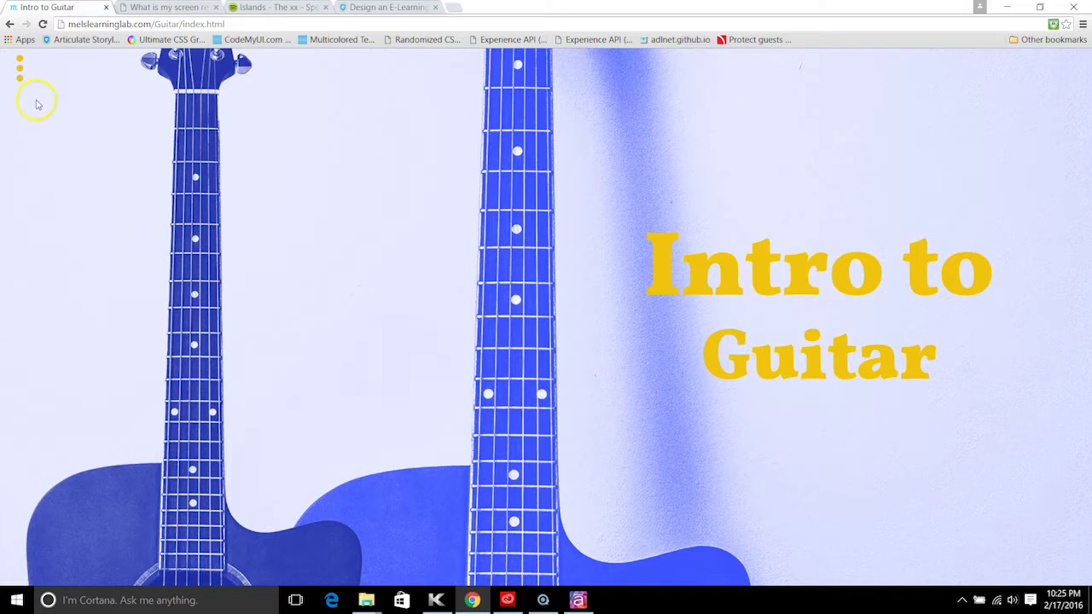
Step: In Chrome, browse the course section menu and the background-image design tip article
{"action": "left_click", "coordinate": [21, 79]}
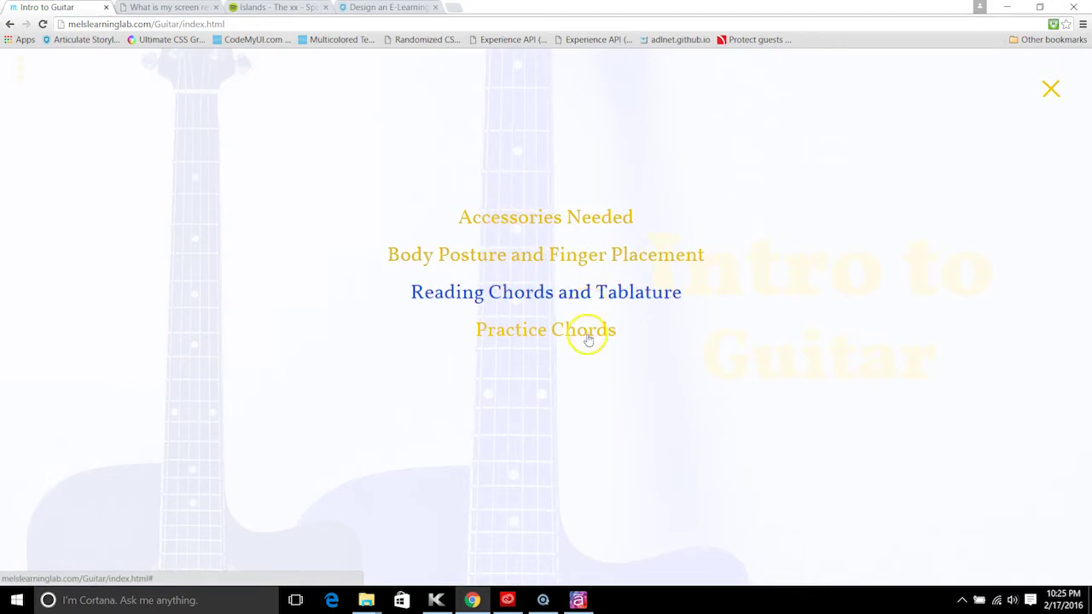
{"action": "left_click", "coordinate": [1052, 88]}
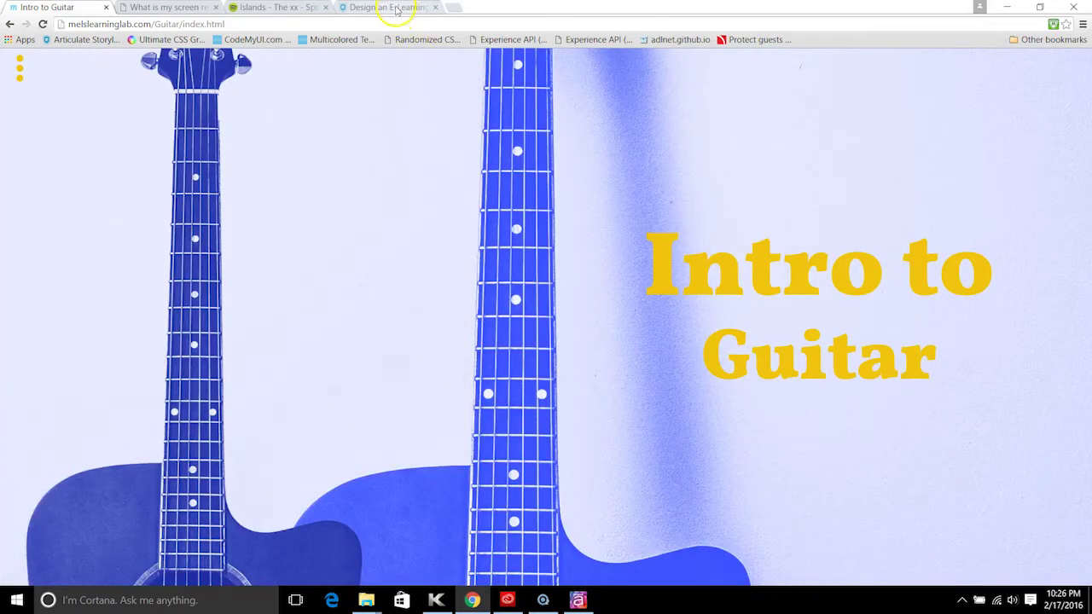
{"action": "left_click", "coordinate": [395, 10]}
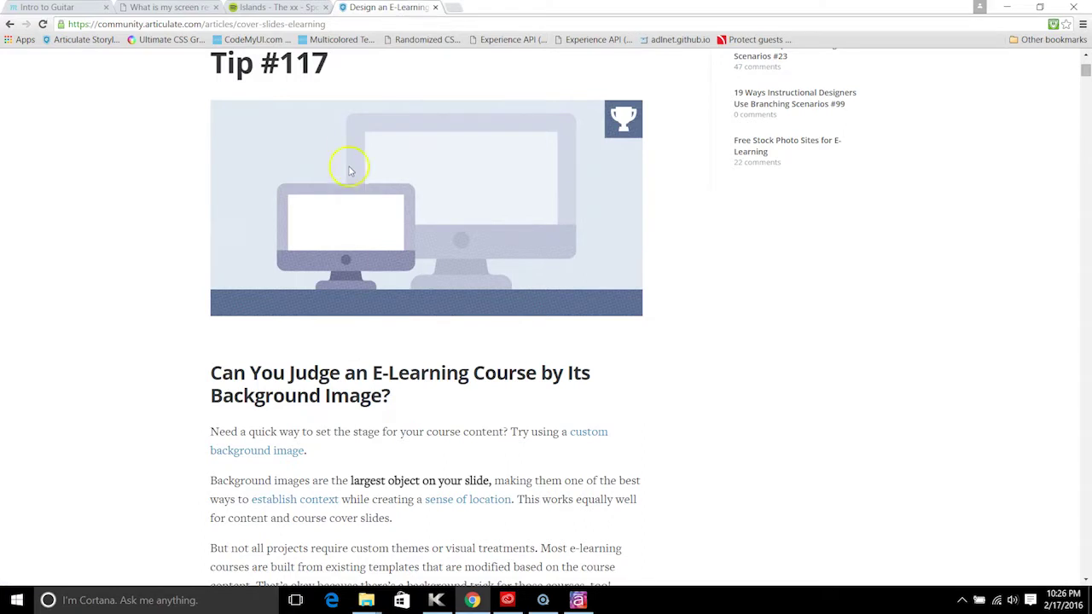
{"action": "scroll", "coordinate": [376, 222], "scroll_direction": "down", "scroll_amount": 1}
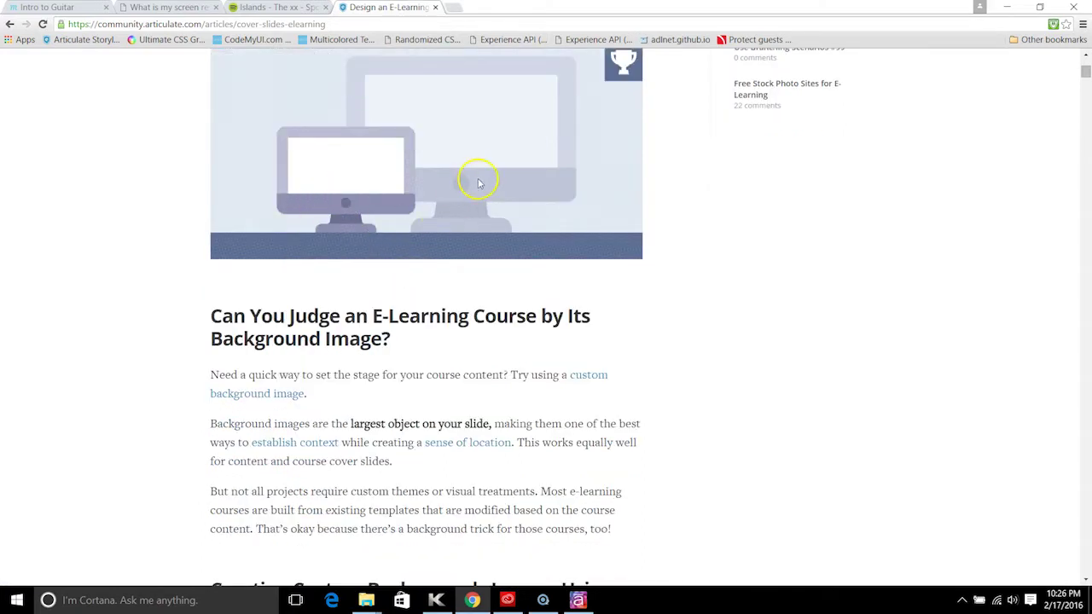
{"action": "scroll", "coordinate": [480, 175], "scroll_direction": "up", "scroll_amount": 1}
{"action": "key", "text": "ctrl+1"}
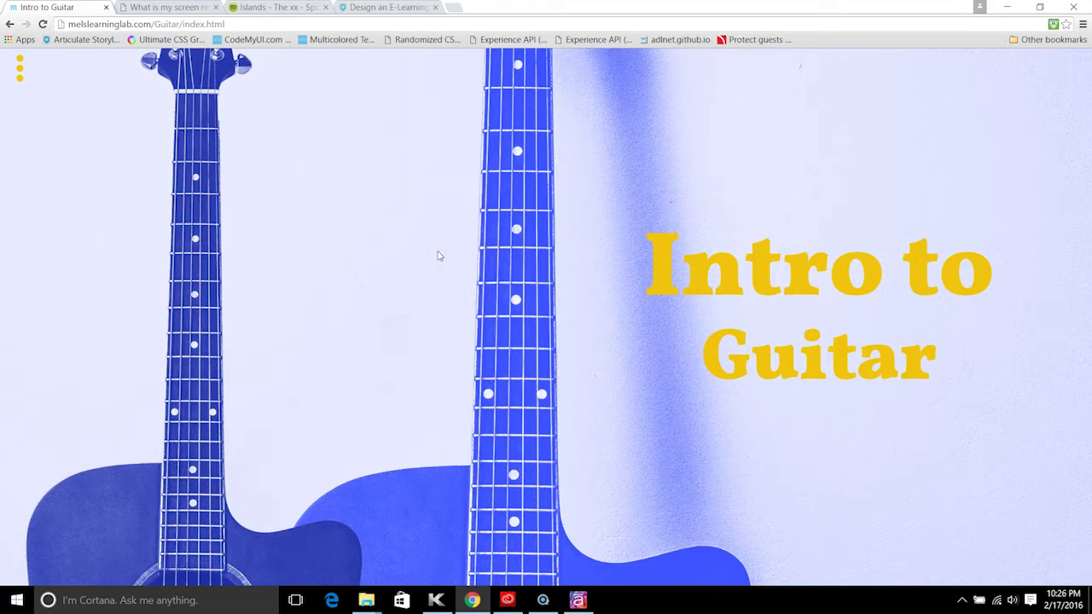
Step: Reopen the course menu, glance at the Spotify music page, then return to Intro to Guitar
{"action": "left_click", "coordinate": [22, 66]}
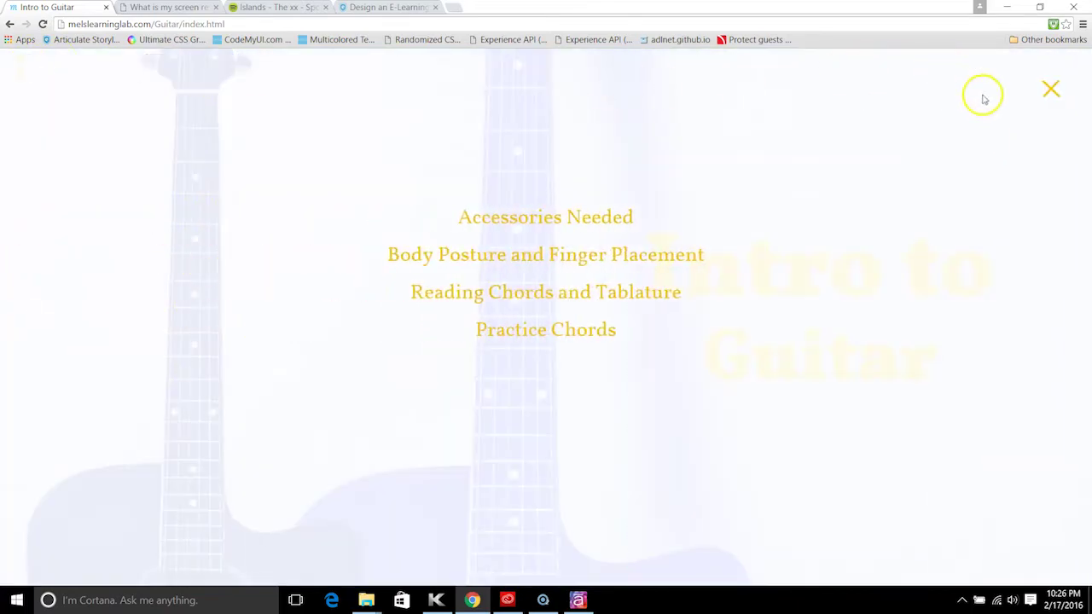
{"action": "left_click", "coordinate": [1050, 88]}
{"action": "left_click", "coordinate": [273, 6]}
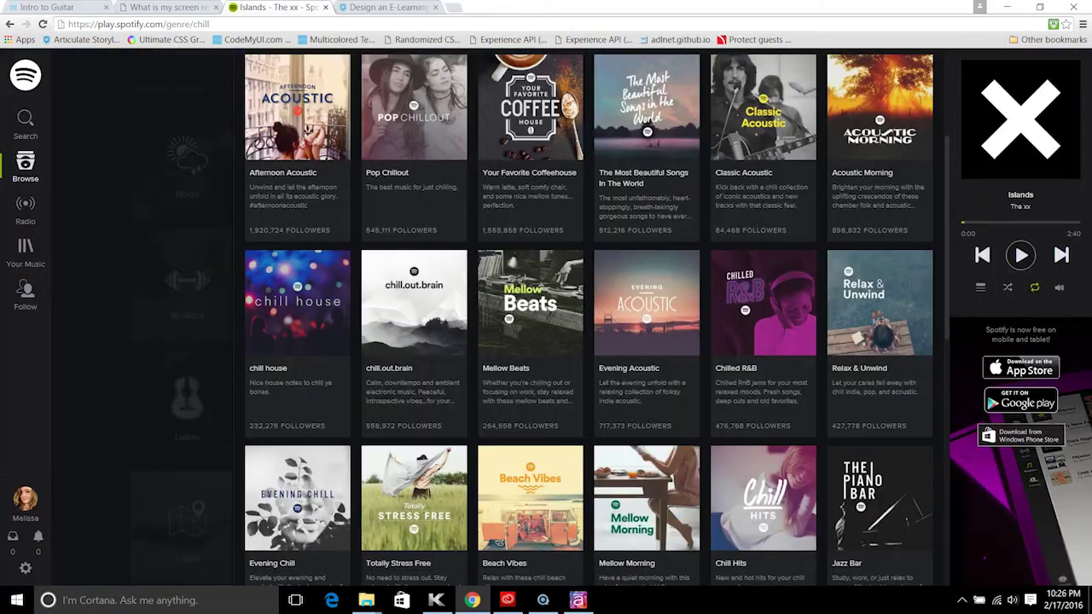
{"action": "mouse_move", "coordinate": [267, 107]}
{"action": "key", "text": "ctrl+1"}
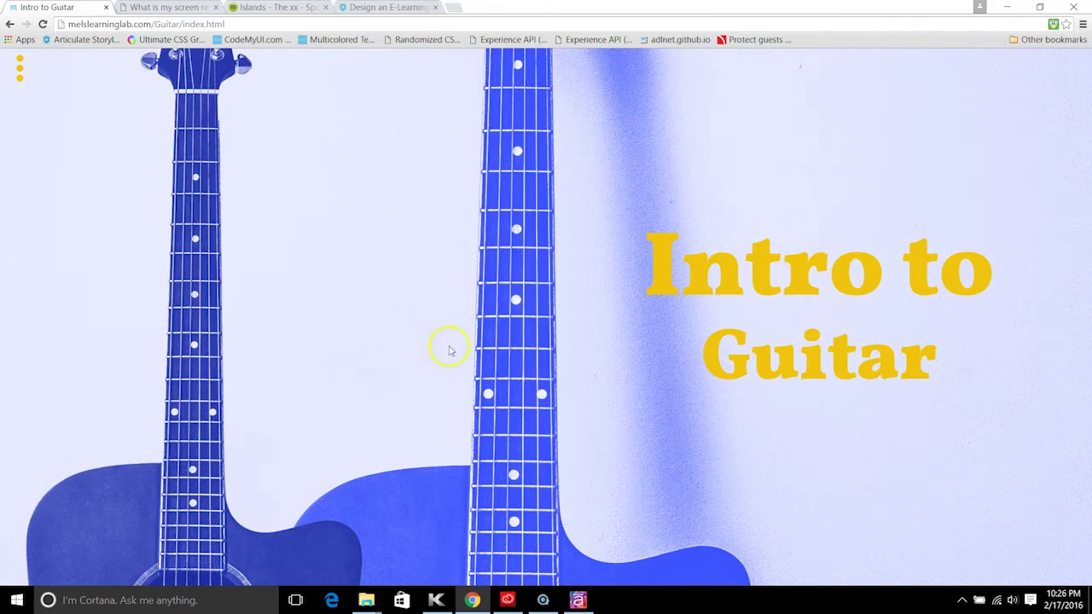
Step: In Storyline, review the Story Size settings without changing anything
{"action": "mouse_move", "coordinate": [580, 603]}
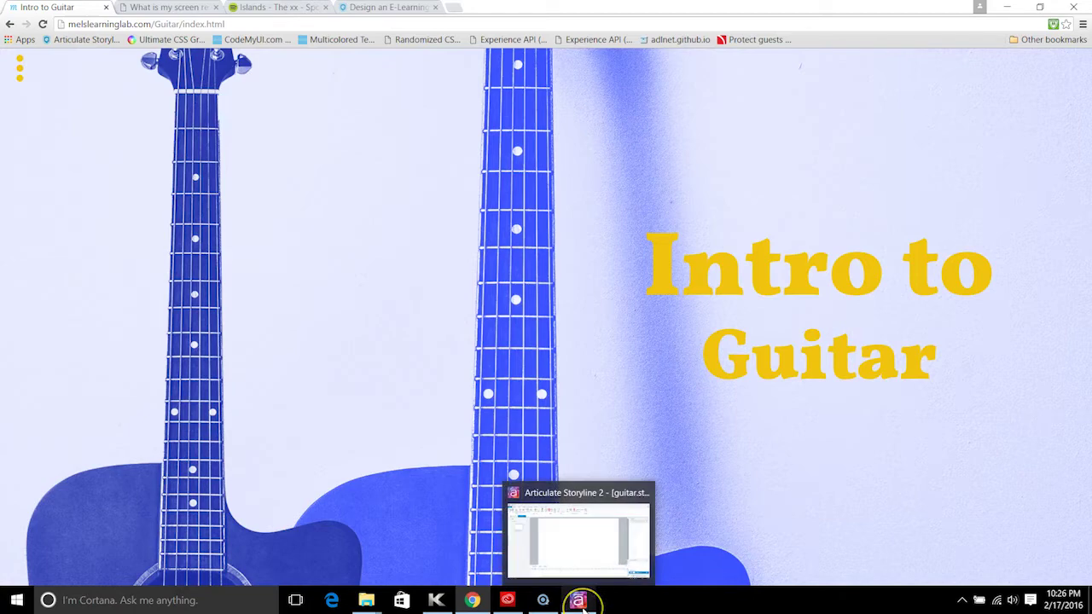
{"action": "left_click", "coordinate": [580, 602]}
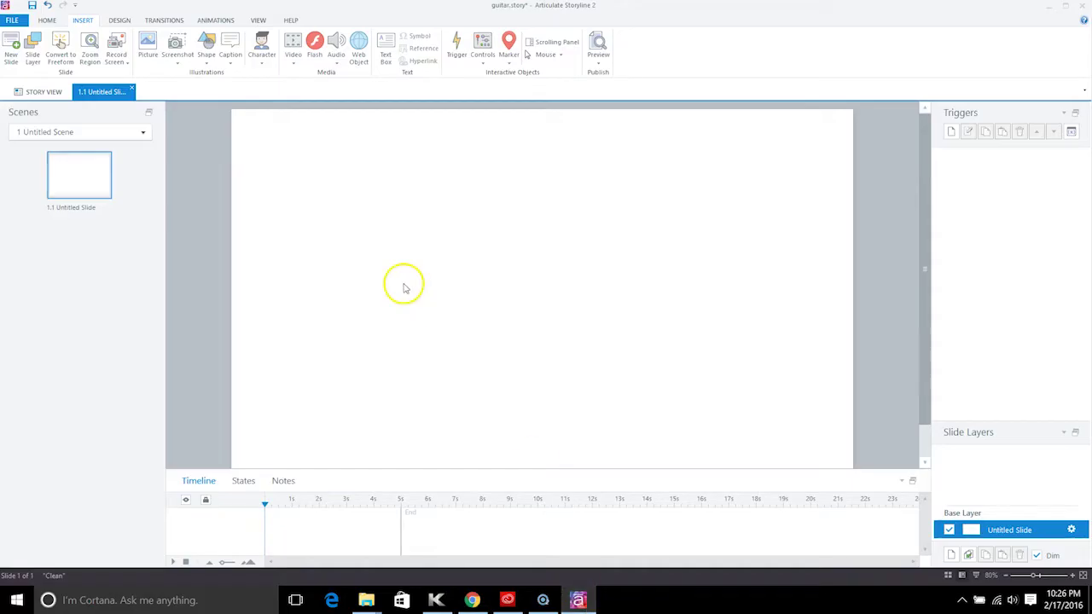
{"action": "mouse_move", "coordinate": [928, 171]}
{"action": "left_mouse_down"}
{"action": "mouse_move", "coordinate": [927, 188]}
{"action": "mouse_move", "coordinate": [924, 178]}
{"action": "left_mouse_up"}
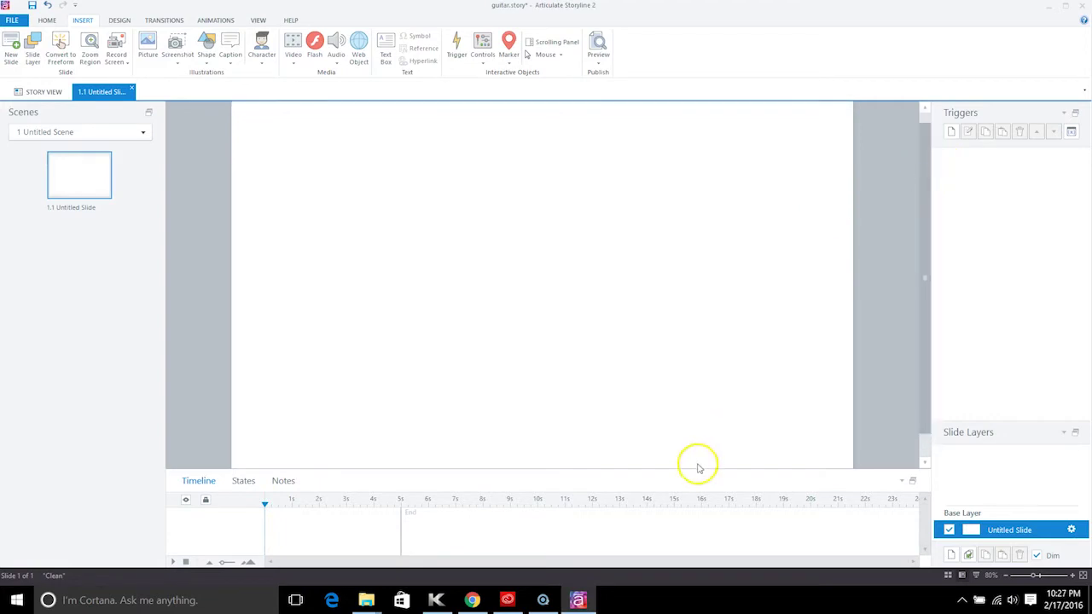
{"action": "left_click", "coordinate": [119, 20]}
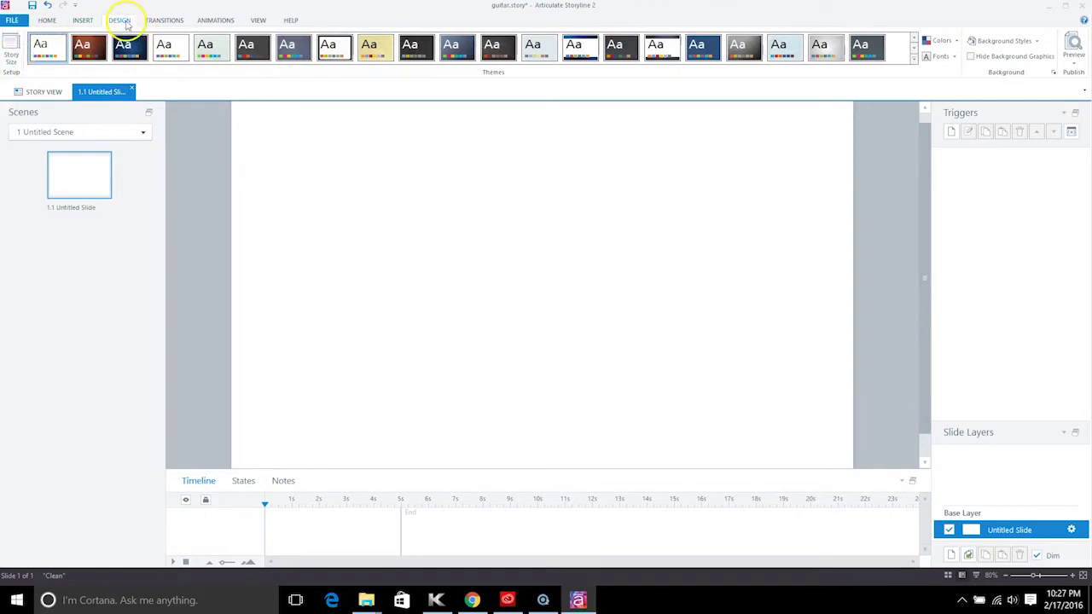
{"action": "left_click", "coordinate": [11, 53]}
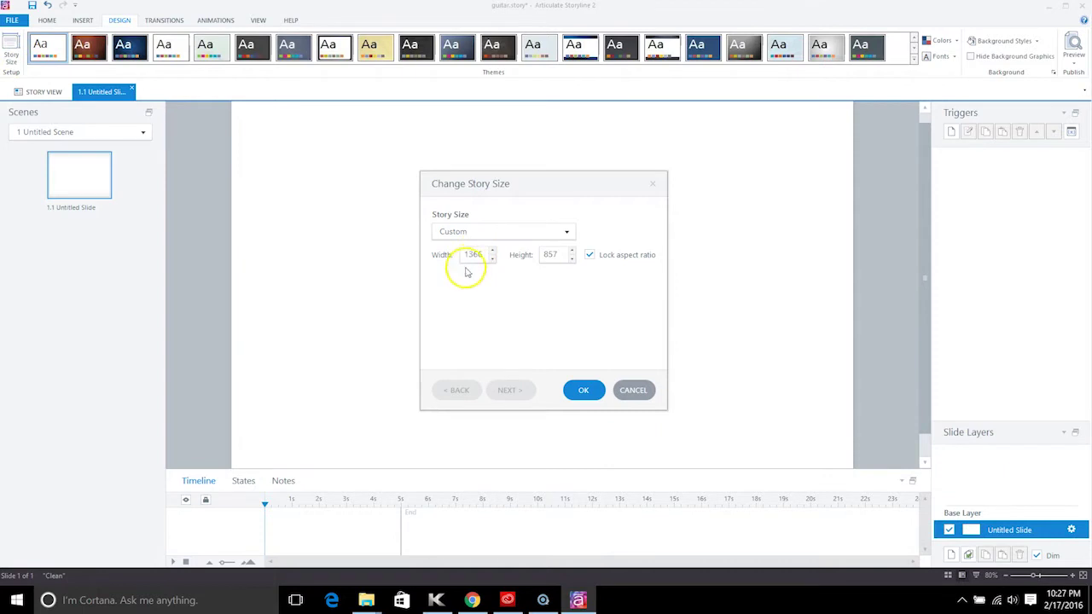
{"action": "left_click", "coordinate": [636, 389]}
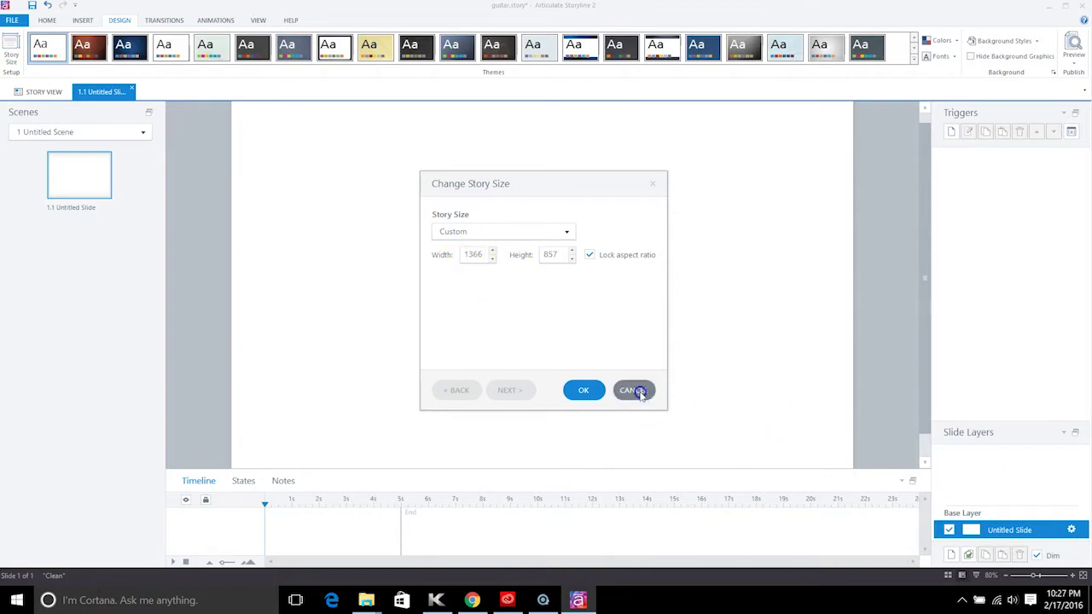
Step: Confirm the 1920 x 1080 screen resolution in Chrome, then return to Storyline
{"action": "left_click", "coordinate": [471, 600]}
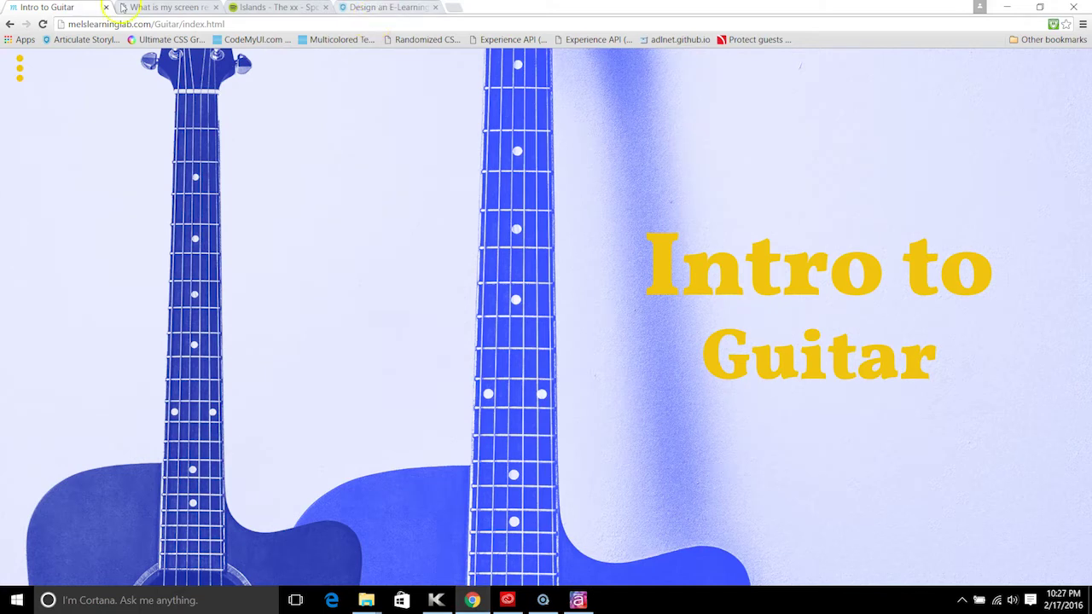
{"action": "left_click", "coordinate": [150, 6]}
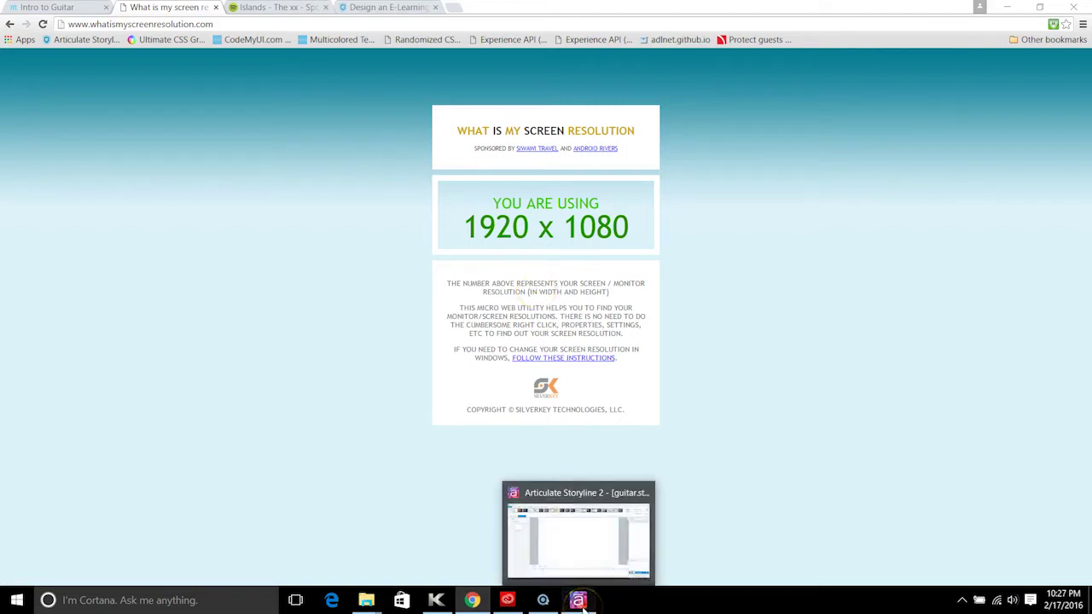
{"action": "left_click", "coordinate": [580, 603]}
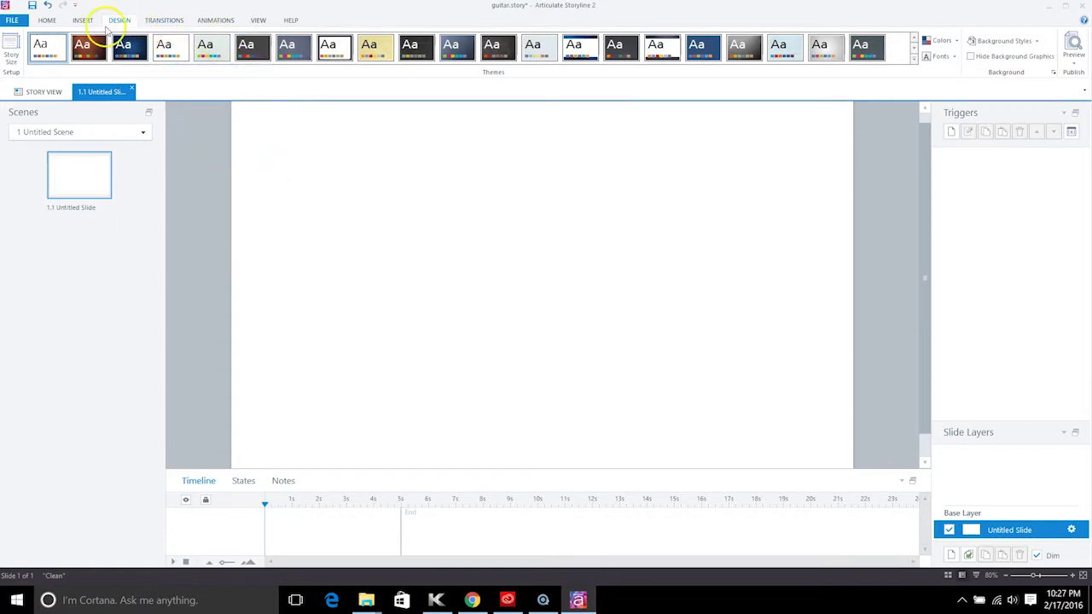
{"action": "left_click", "coordinate": [83, 20]}
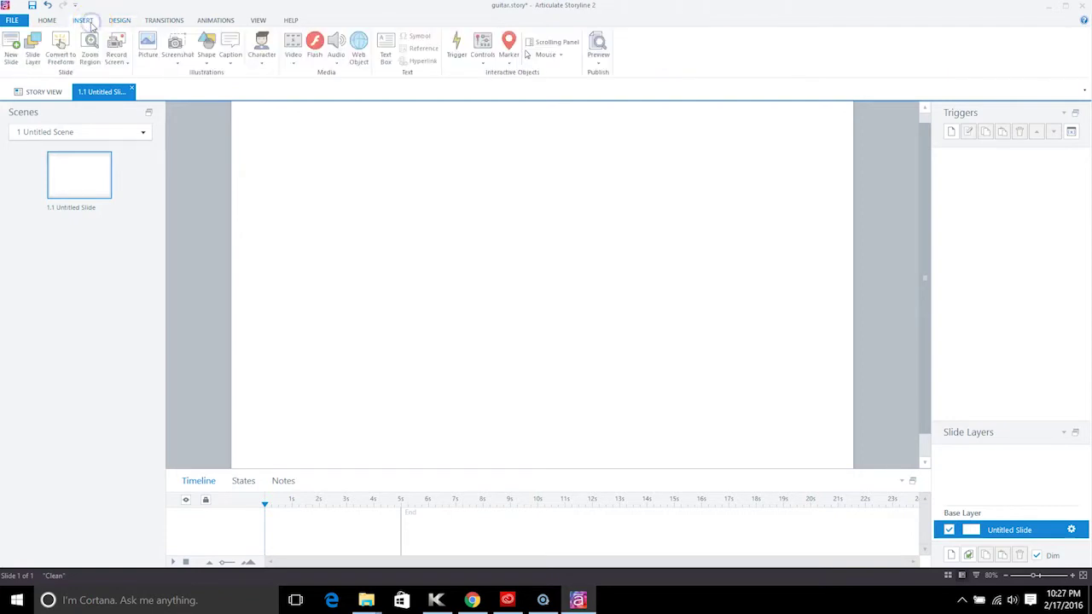
{"action": "left_click", "coordinate": [146, 47]}
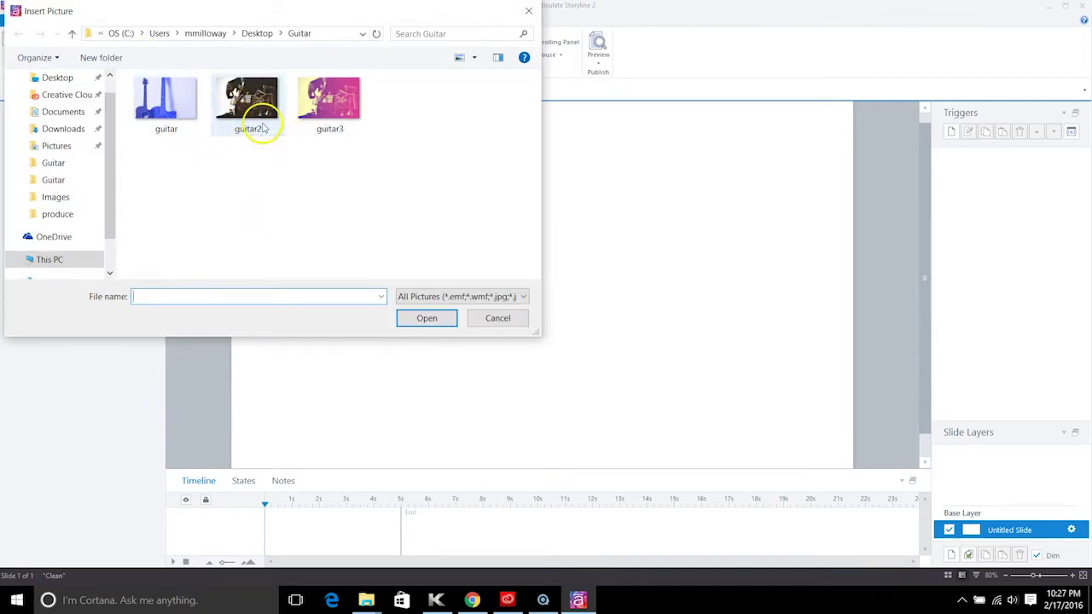
{"action": "left_click", "coordinate": [337, 122]}
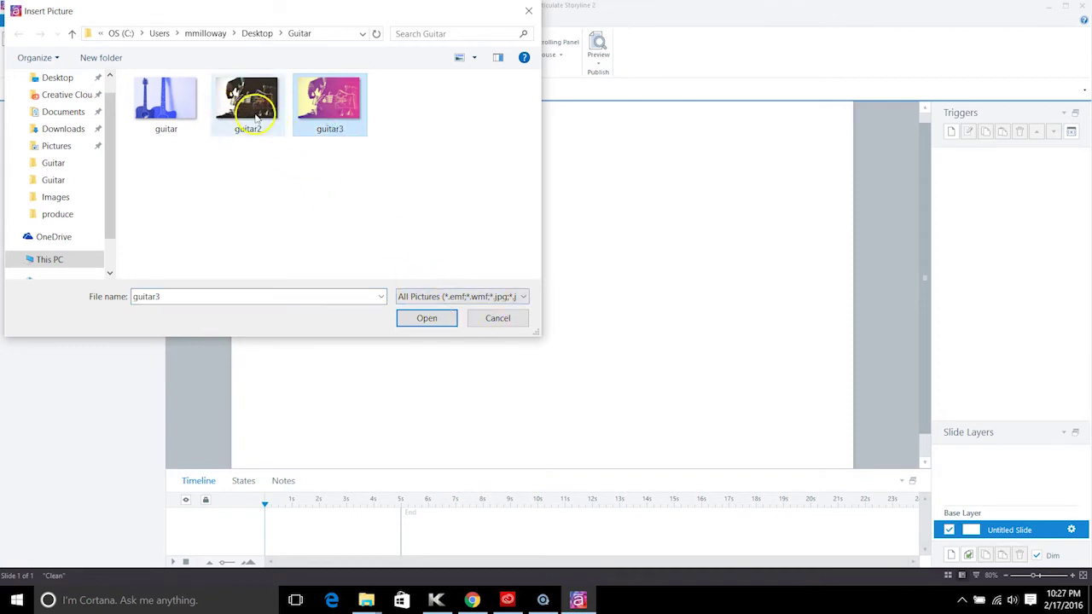
{"action": "left_click", "coordinate": [429, 319]}
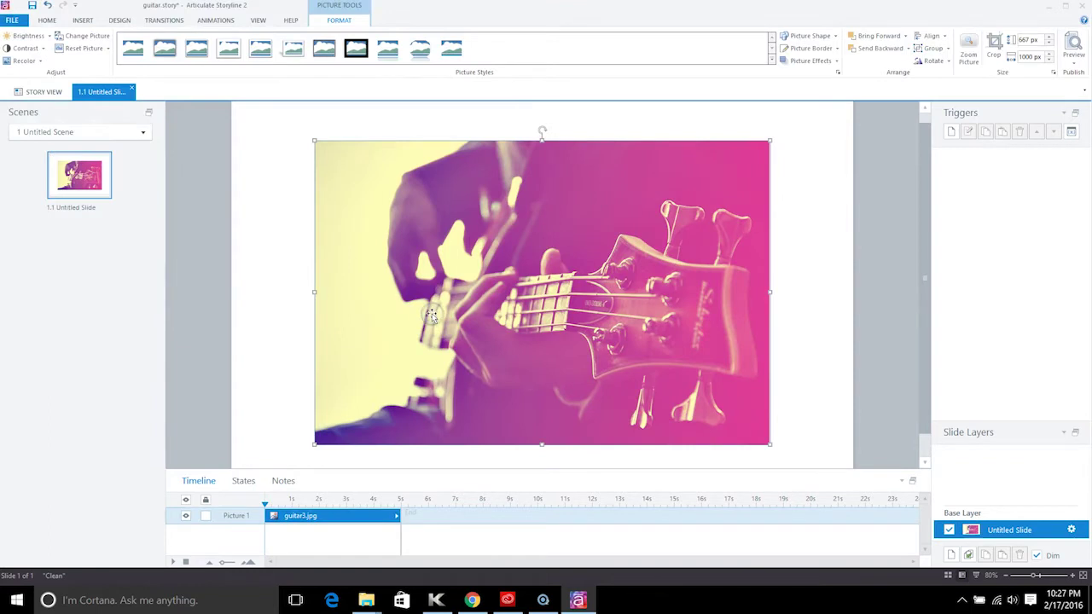
{"action": "left_click", "coordinate": [1023, 576]}
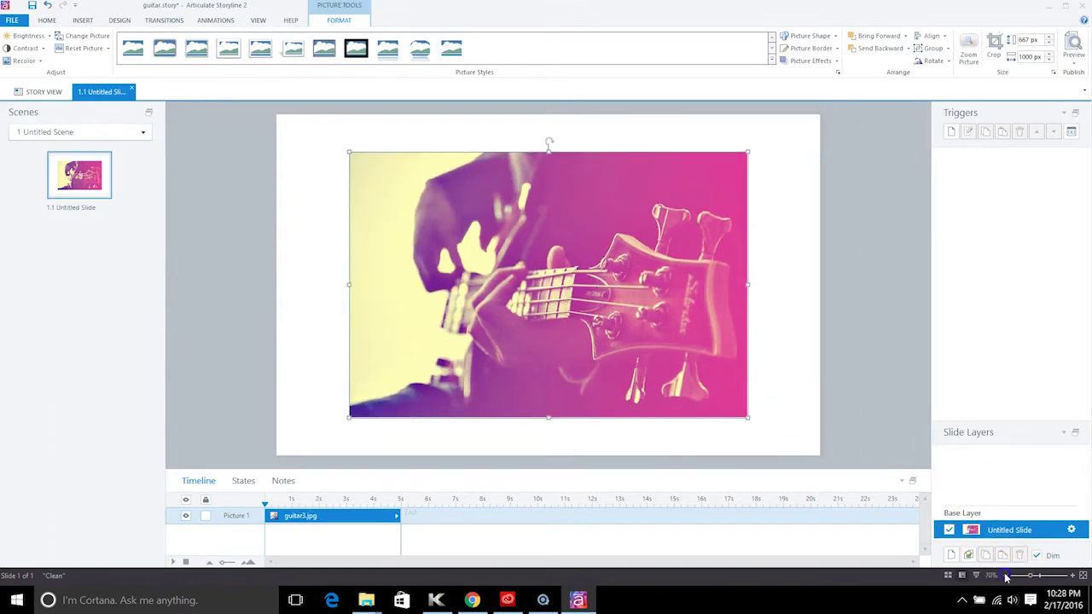
{"action": "left_click_drag", "start_coordinate": [571, 310], "coordinate": [510, 279]}
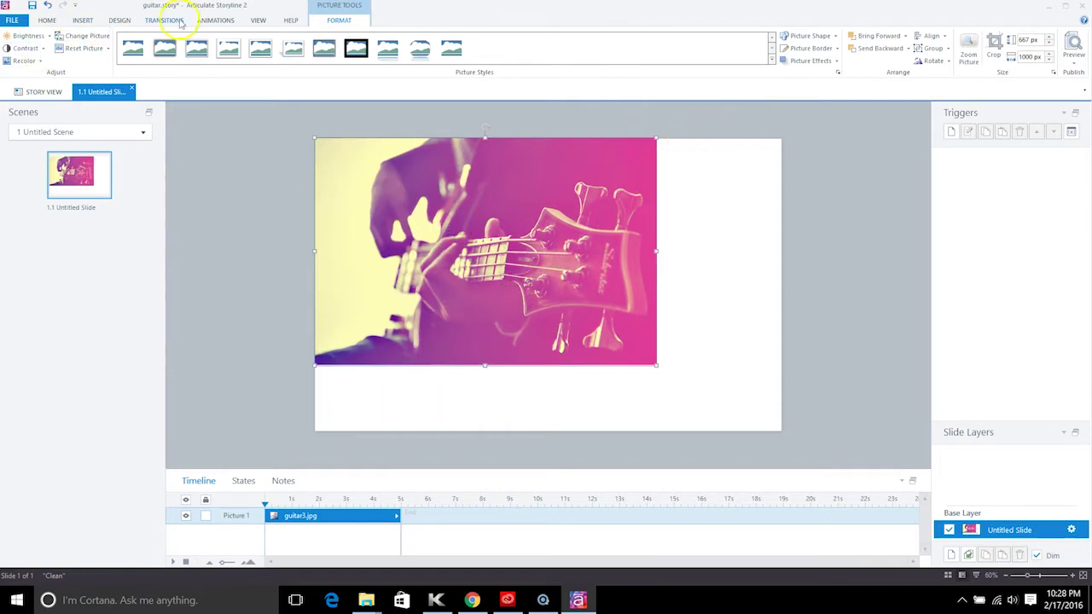
{"action": "left_click", "coordinate": [119, 20]}
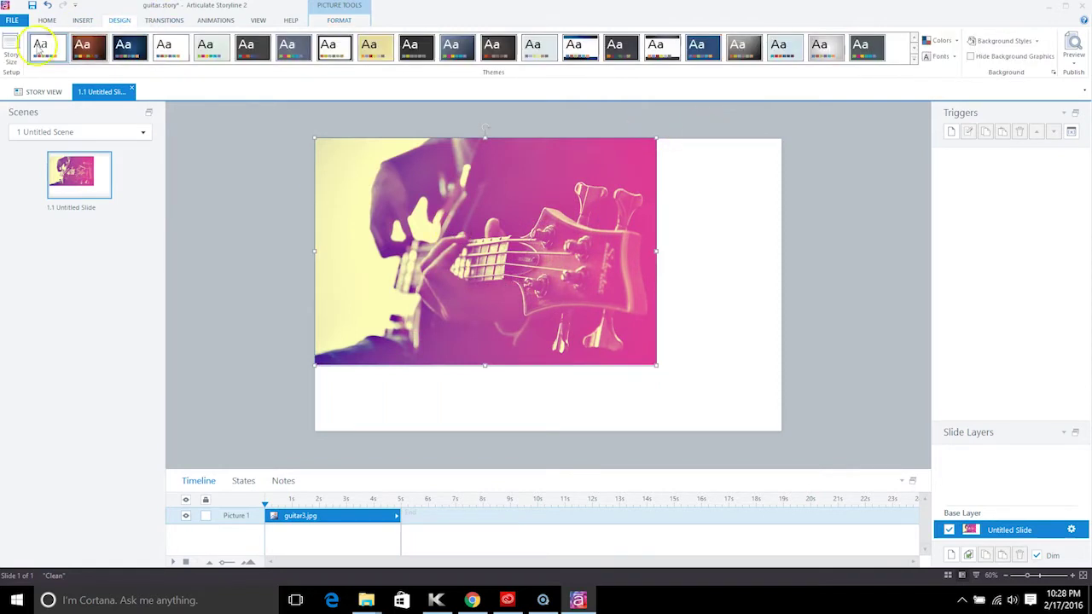
{"action": "key", "text": "Delete"}
Step: Set the guitar3 photo as the slide's picture fill through Format Background
{"action": "right_click", "coordinate": [499, 220]}
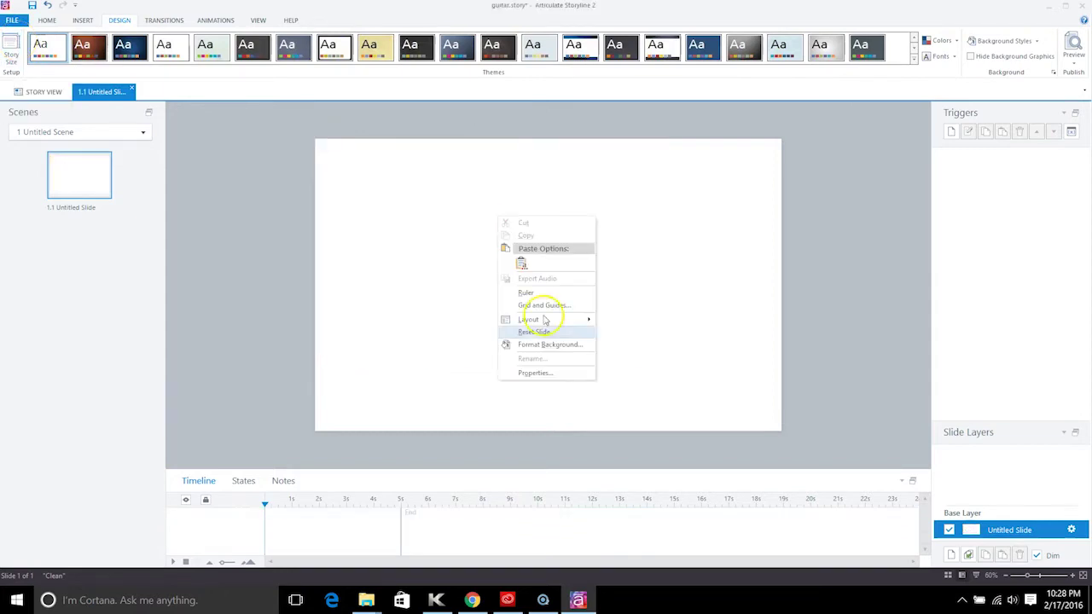
{"action": "left_click", "coordinate": [546, 346]}
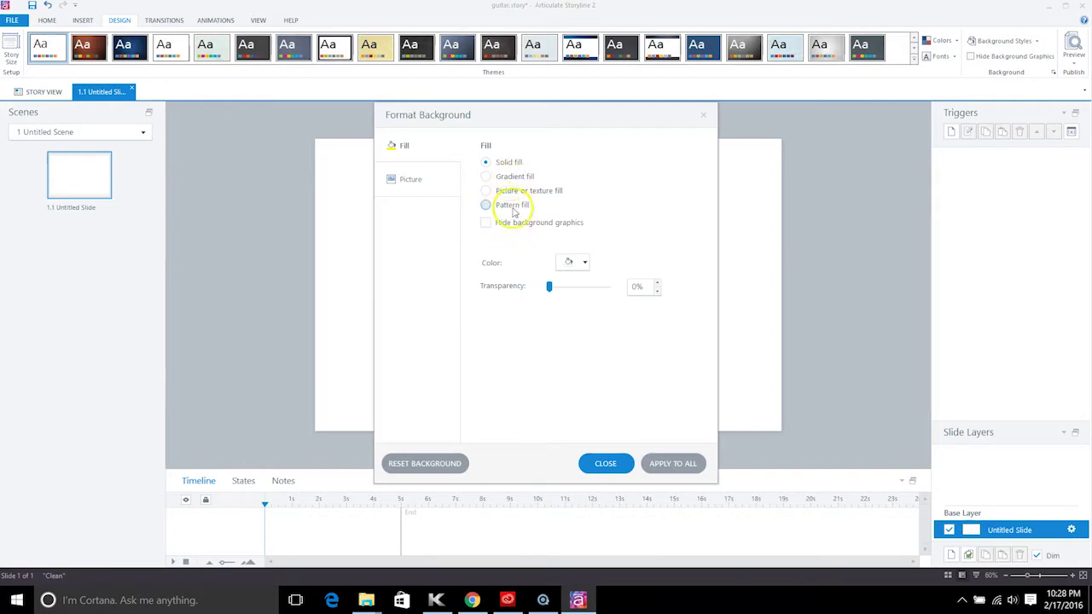
{"action": "left_click", "coordinate": [501, 191]}
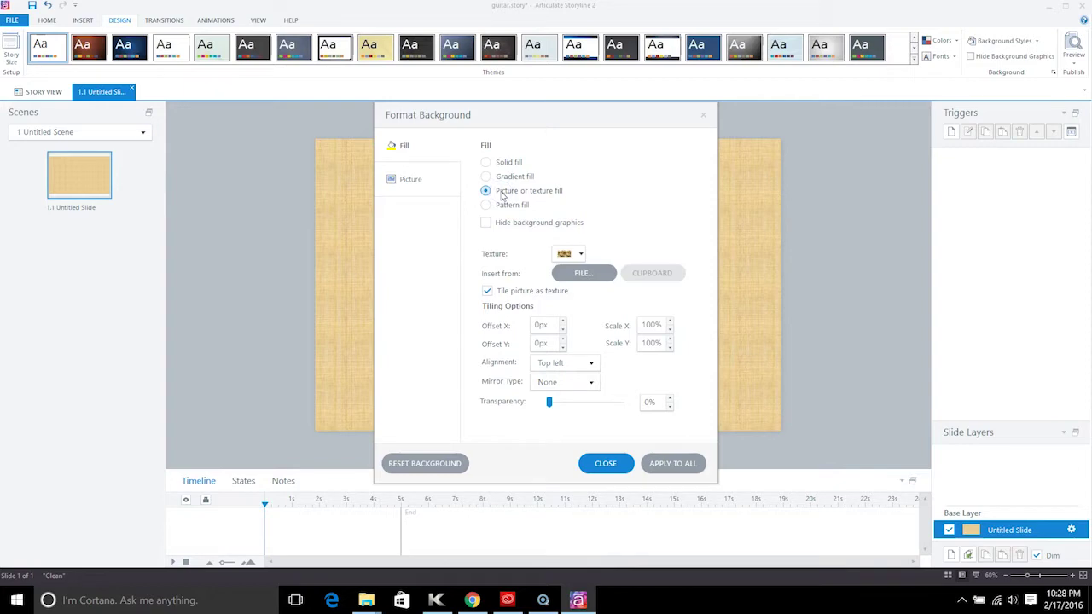
{"action": "left_click", "coordinate": [572, 273]}
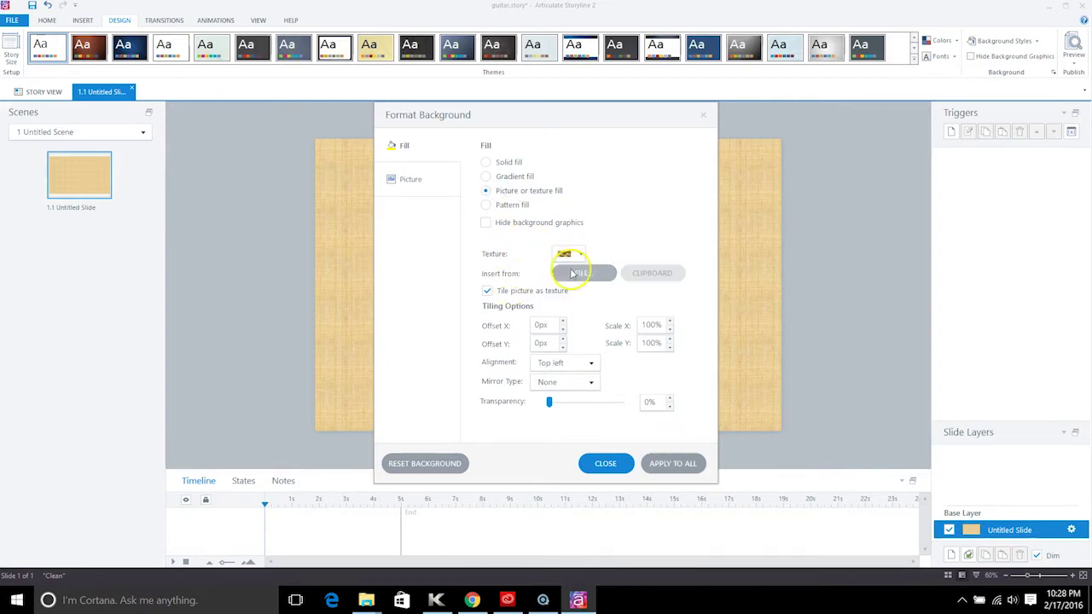
{"action": "left_click", "coordinate": [703, 229]}
{"action": "left_click", "coordinate": [801, 449]}
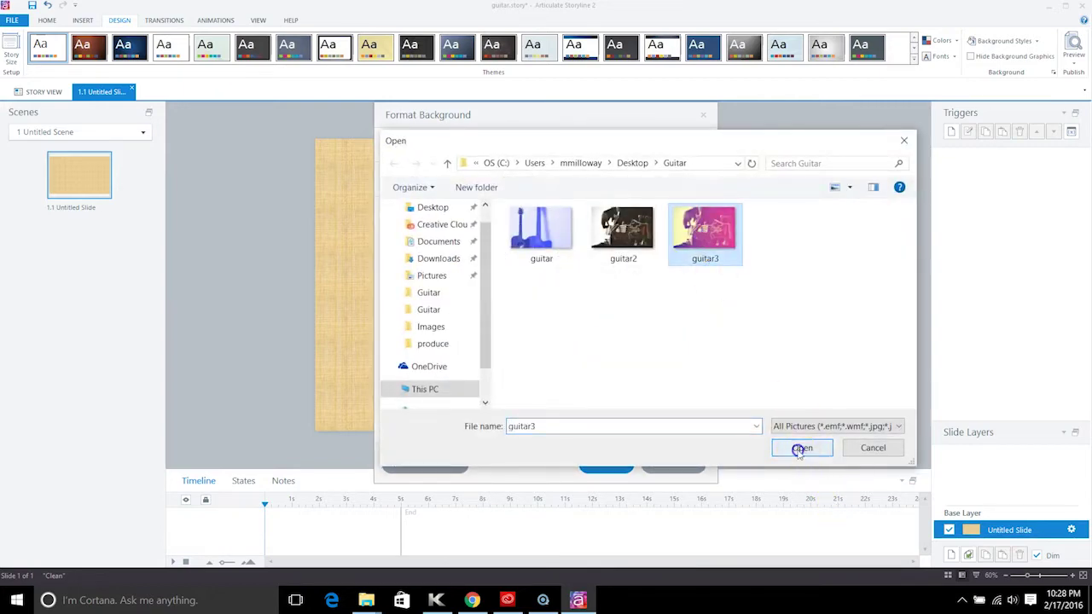
{"action": "left_click", "coordinate": [607, 460]}
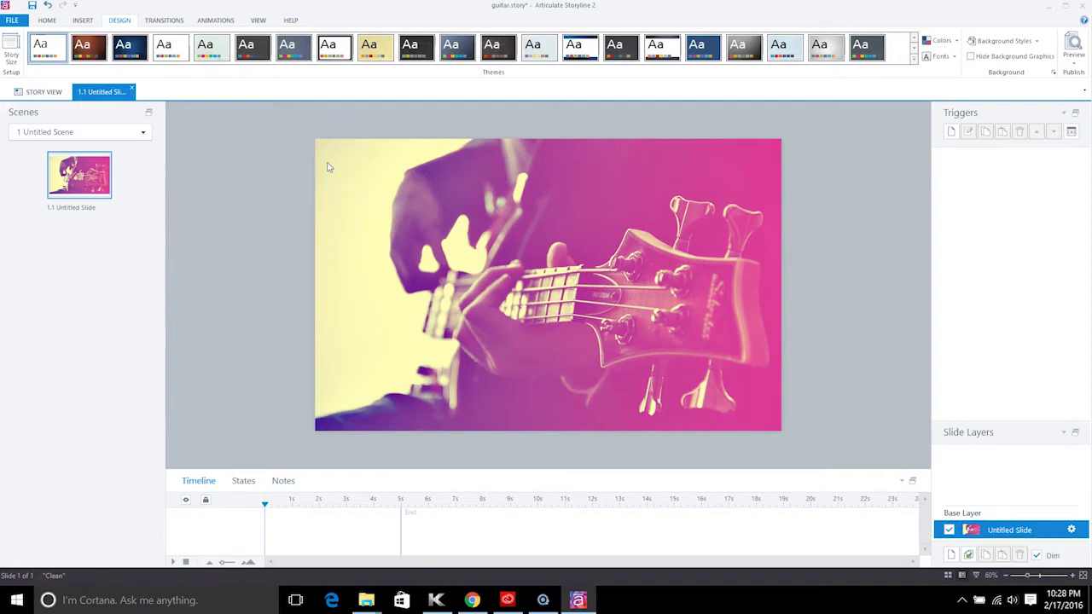
{"action": "left_click", "coordinate": [83, 19]}
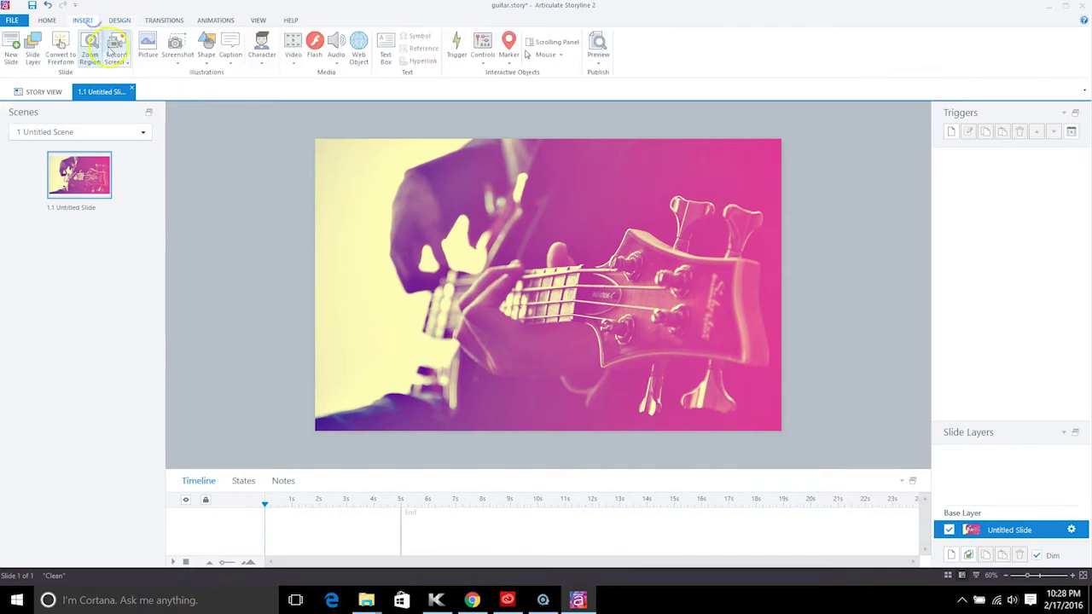
Step: Zoom the slide to 80% and draw a small oval circle near the top-left
{"action": "left_click", "coordinate": [207, 47]}
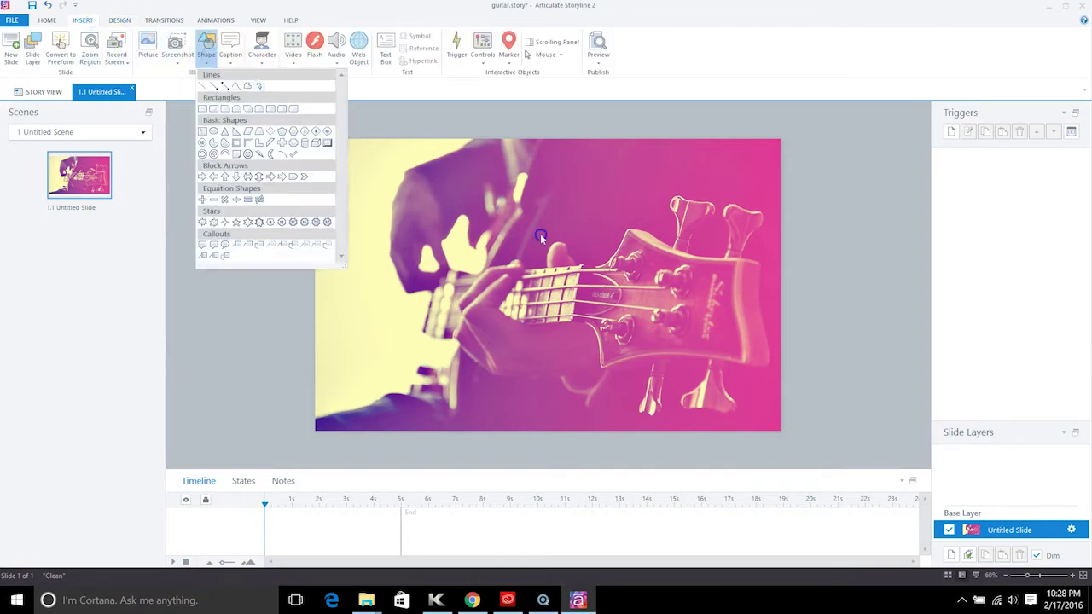
{"action": "key", "text": "Escape"}
{"action": "left_click", "coordinate": [1072, 575]}
{"action": "left_click", "coordinate": [1073, 576]}
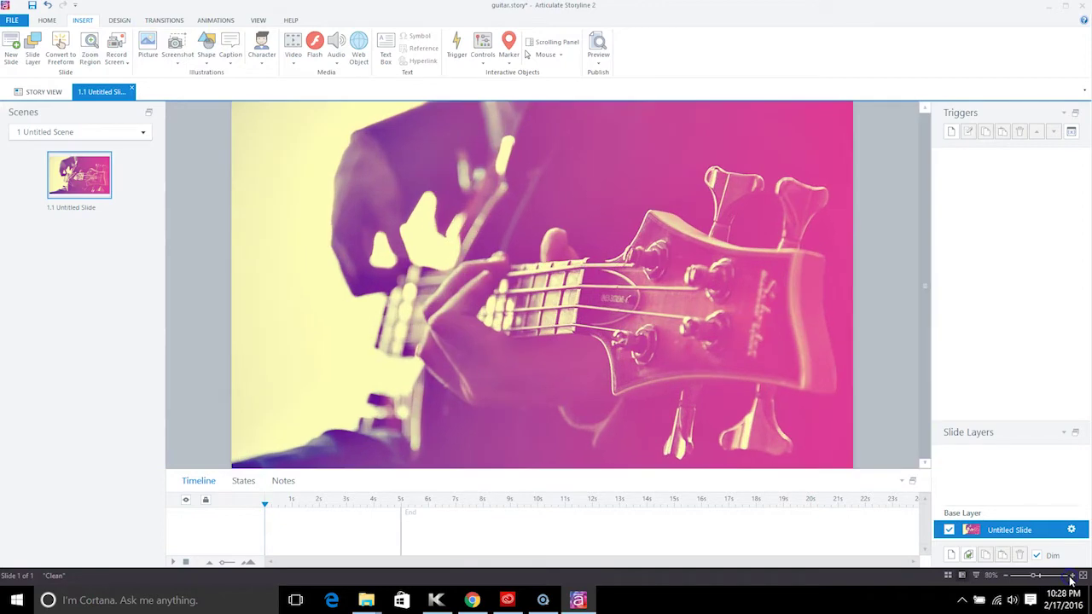
{"action": "left_click", "coordinate": [206, 53]}
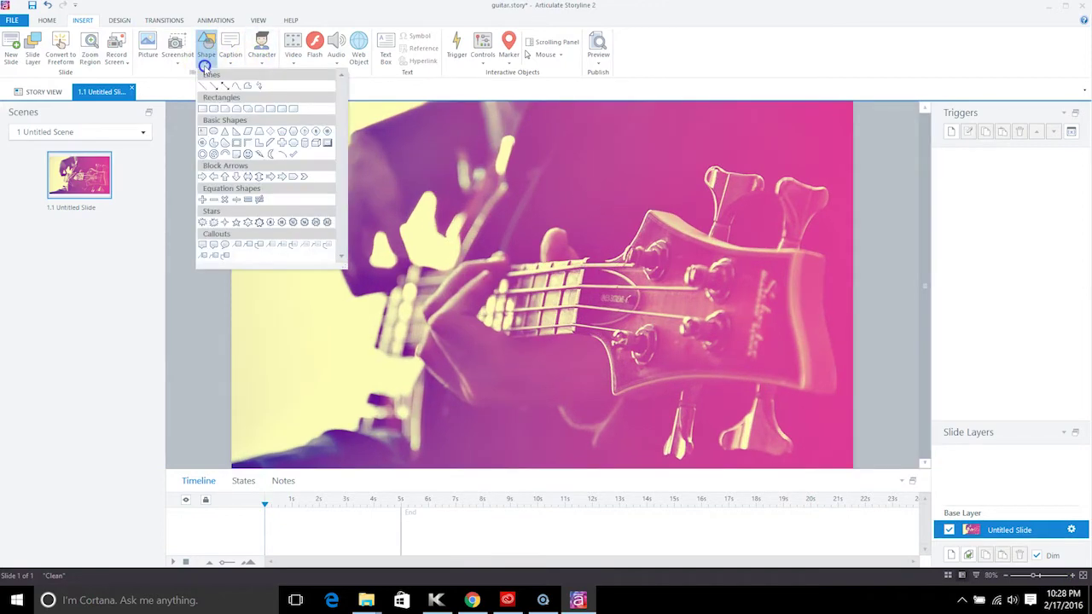
{"action": "left_click", "coordinate": [213, 131]}
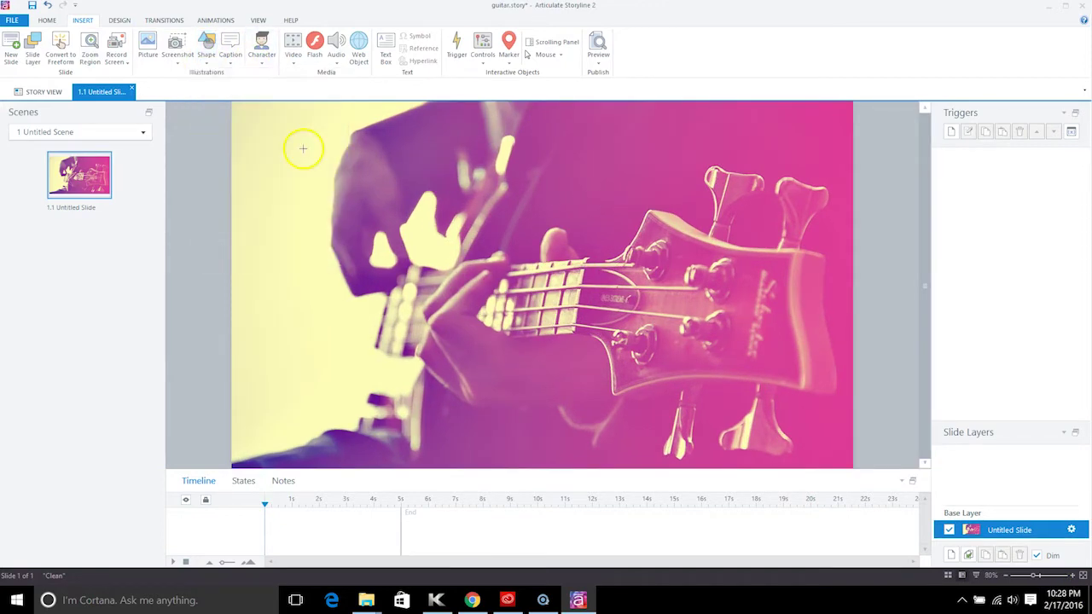
{"action": "left_click_drag", "start_coordinate": [296, 146], "coordinate": [318, 169]}
{"action": "left_click", "coordinate": [339, 20]}
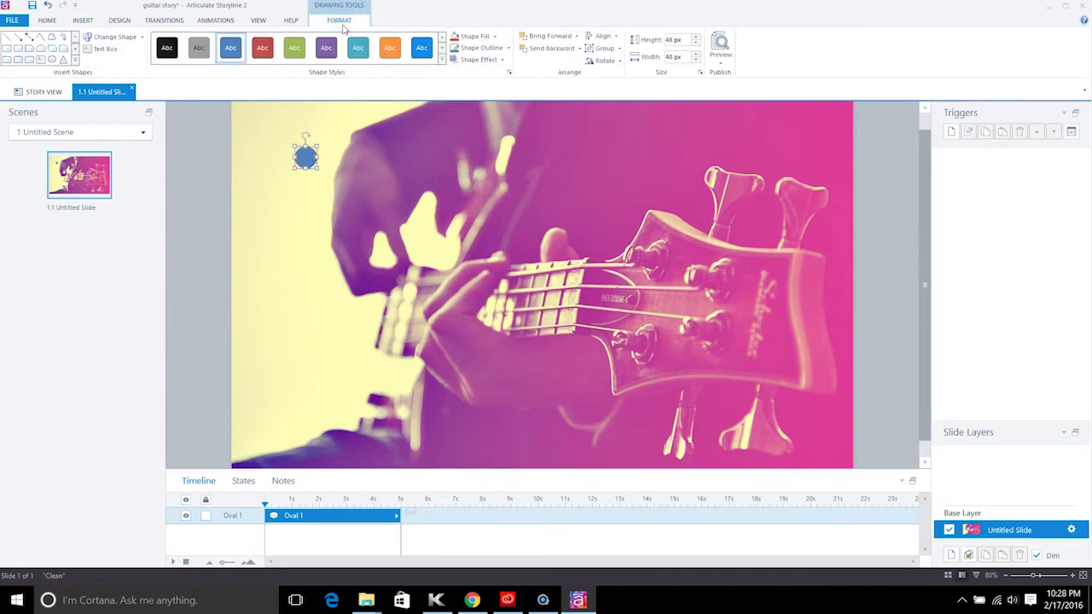
Step: Fill the circle with the photo's dark purple using the Eyedropper
{"action": "left_click", "coordinate": [495, 37]}
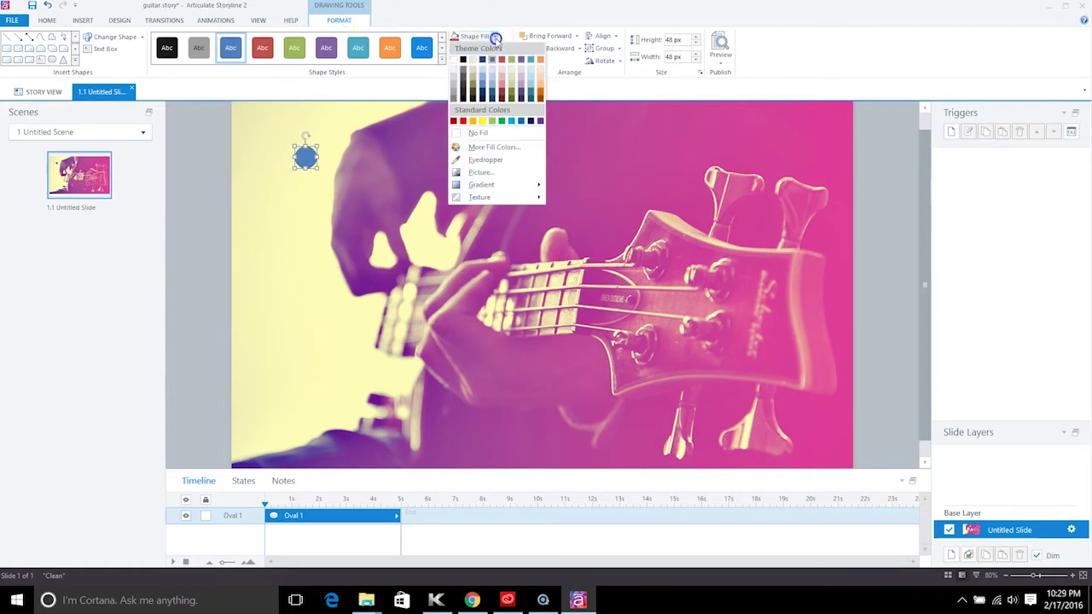
{"action": "left_click", "coordinate": [461, 162]}
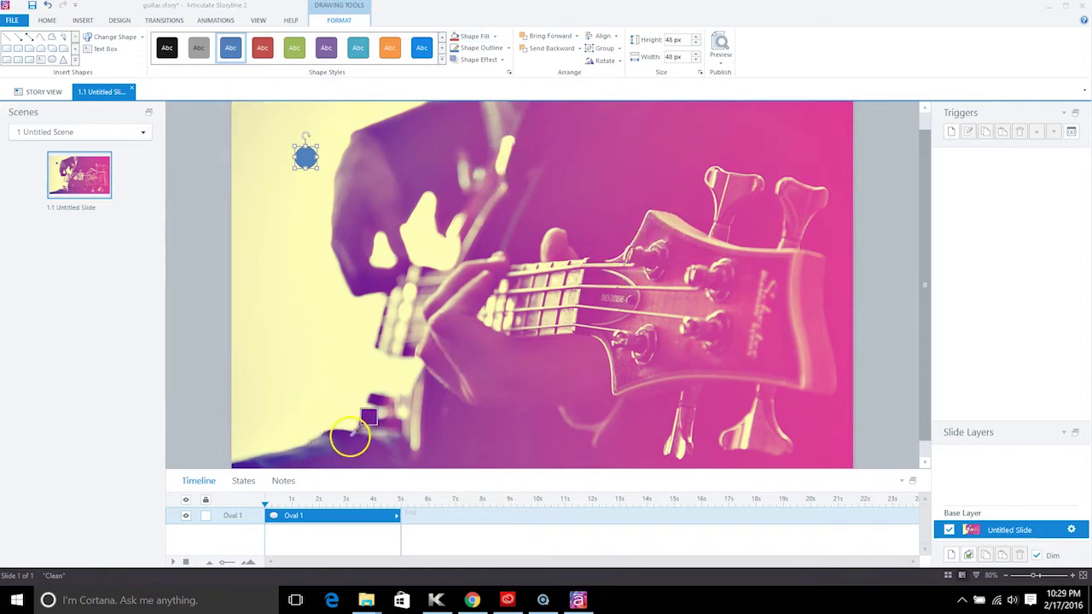
{"action": "left_click", "coordinate": [345, 435]}
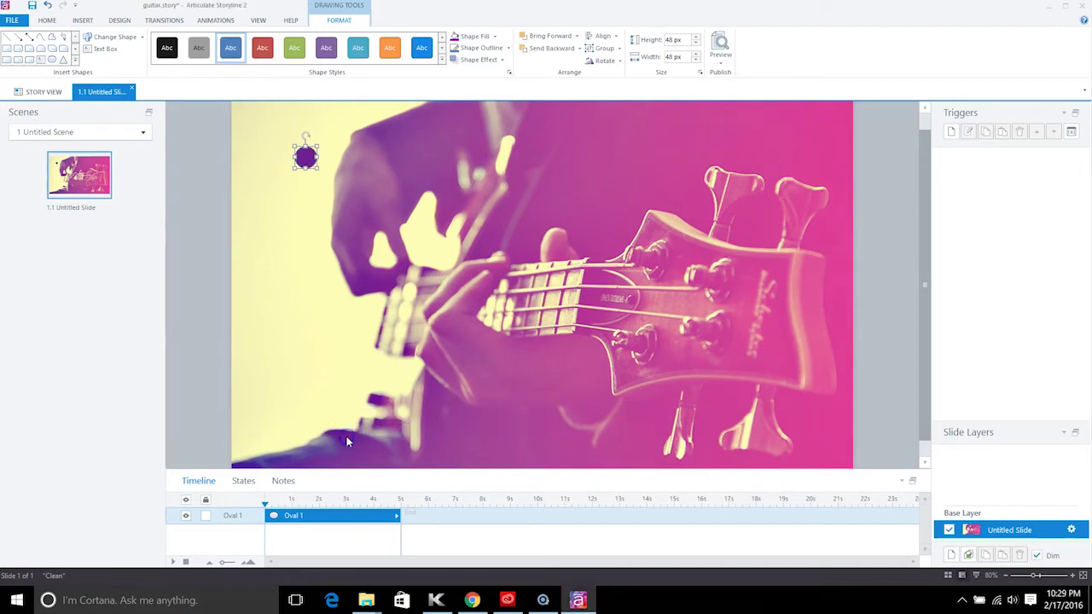
{"action": "left_click", "coordinate": [324, 300]}
{"action": "left_click", "coordinate": [306, 159]}
Step: Duplicate the circle twice, stack the copies below, and distribute them vertically
{"action": "scroll", "coordinate": [925, 209], "scroll_direction": "up", "scroll_amount": 1}
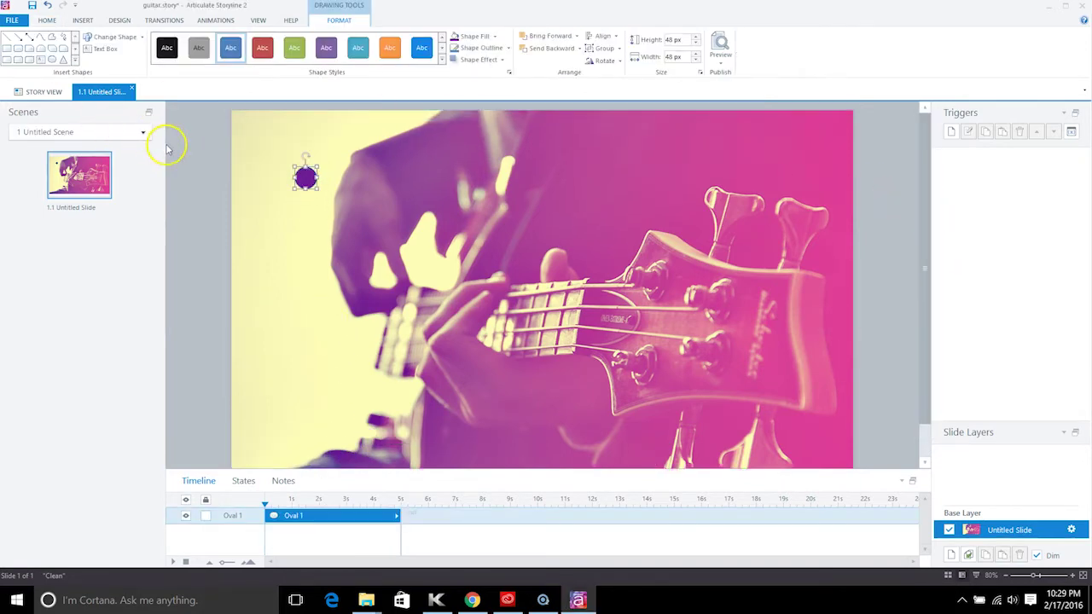
{"action": "key", "text": "ctrl+d"}
{"action": "key", "text": "ctrl+d"}
{"action": "left_click_drag", "start_coordinate": [310, 180], "coordinate": [284, 232]}
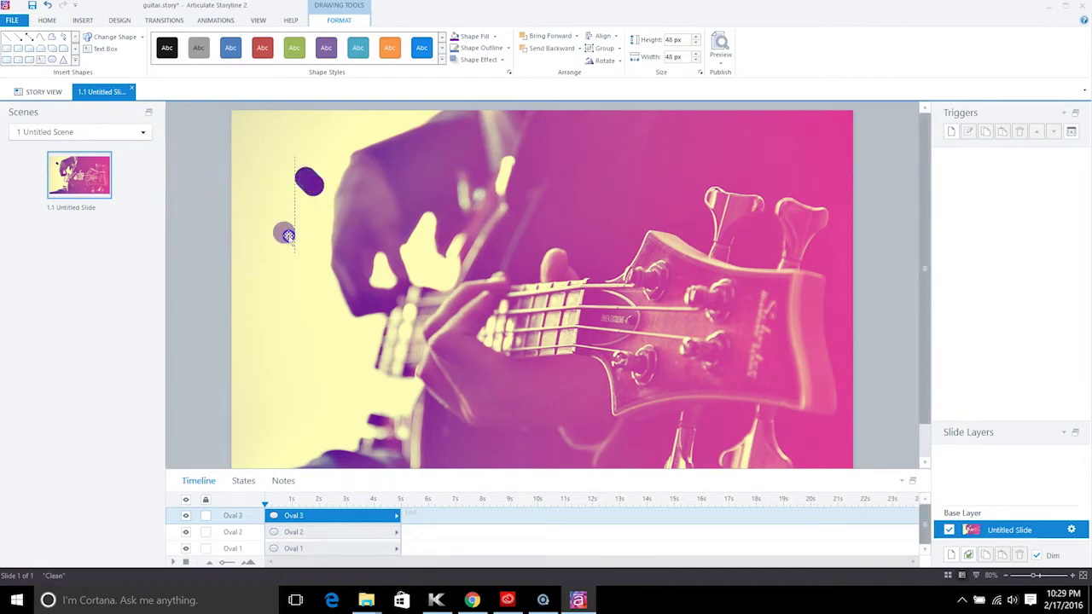
{"action": "left_click_drag", "start_coordinate": [309, 180], "coordinate": [261, 272]}
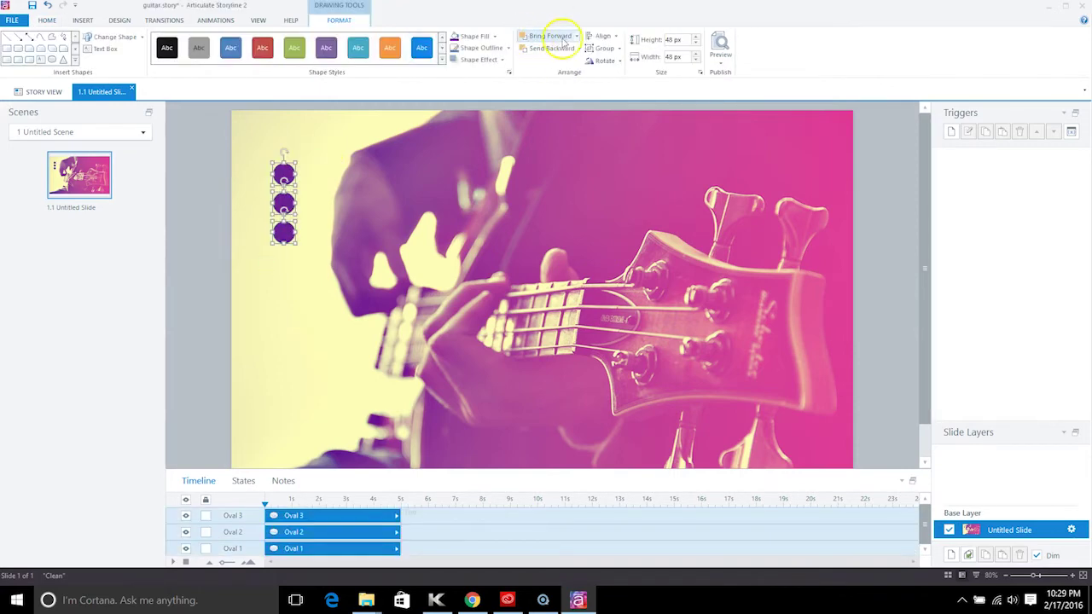
{"action": "left_click", "coordinate": [604, 36]}
{"action": "left_click", "coordinate": [610, 75]}
{"action": "left_click", "coordinate": [602, 36]}
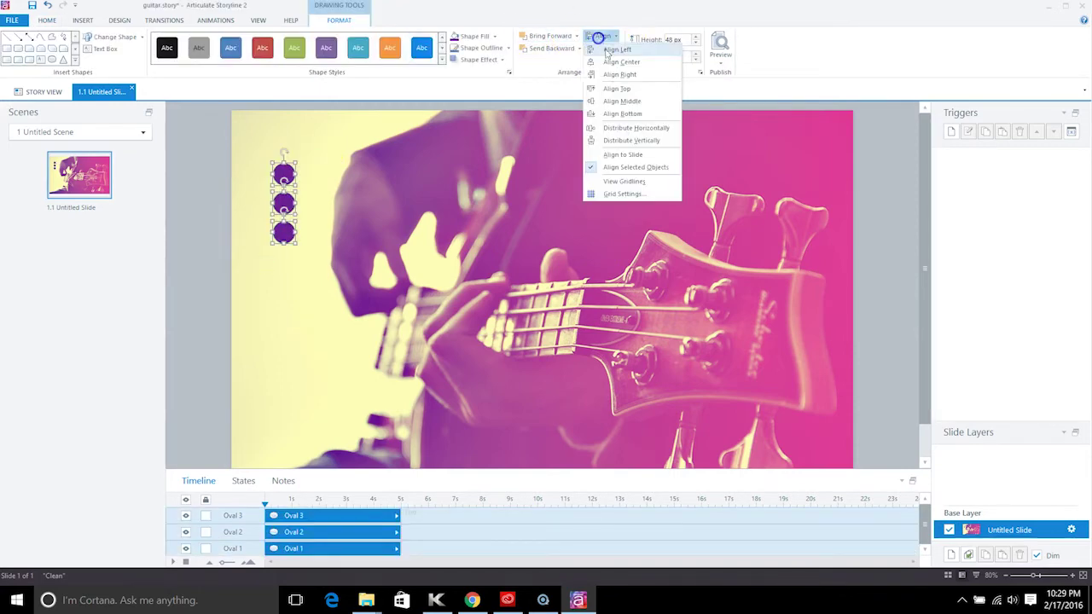
{"action": "left_click", "coordinate": [612, 142]}
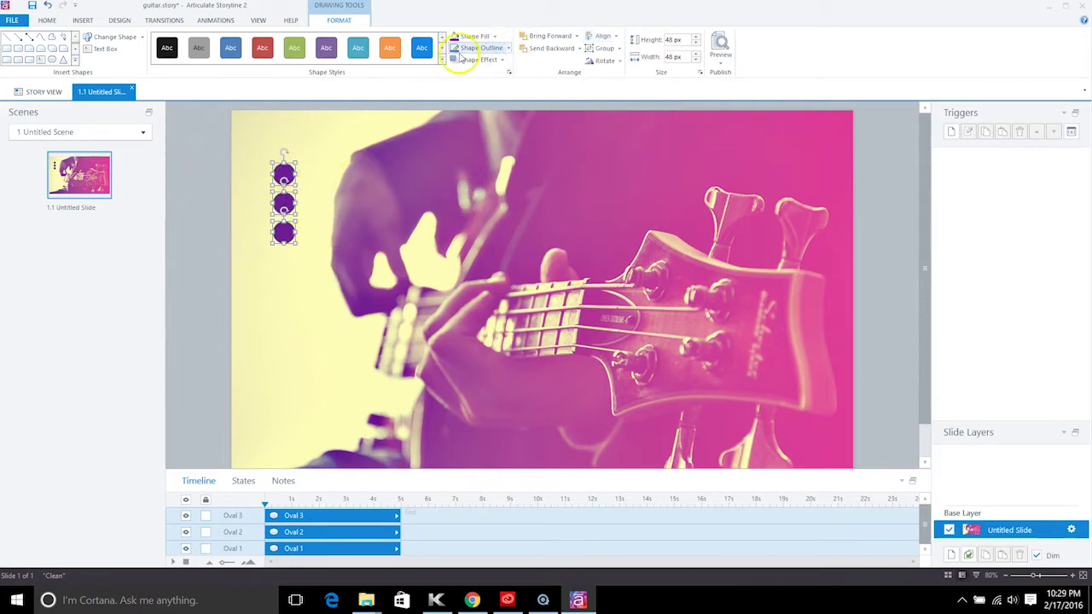
Step: Remove the circles' outlines, group them, and move the group toward the top-left
{"action": "left_click", "coordinate": [507, 49]}
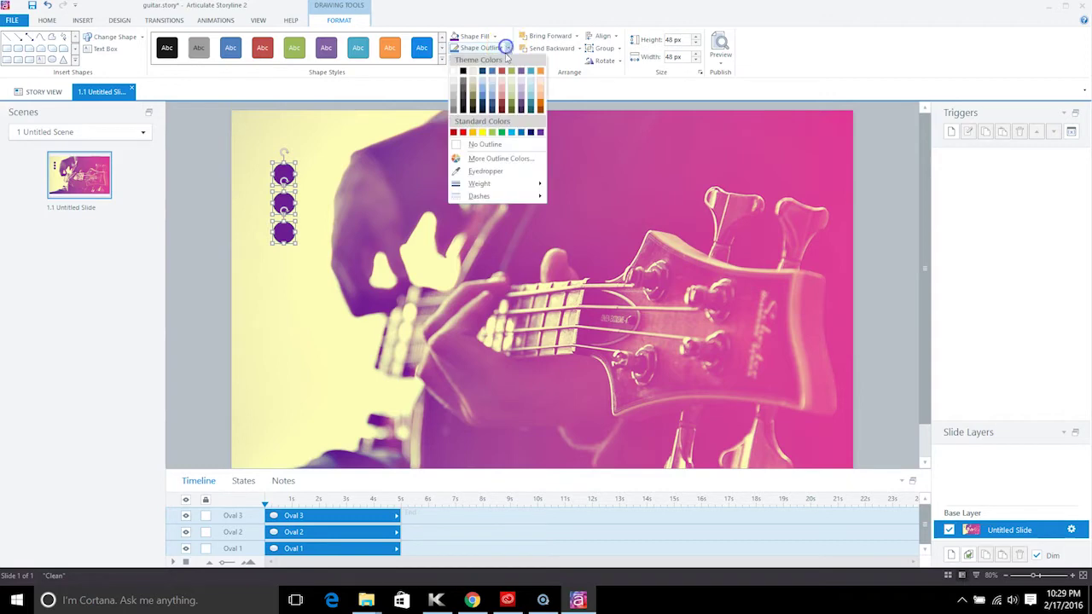
{"action": "left_click", "coordinate": [476, 145]}
{"action": "left_click", "coordinate": [620, 50]}
{"action": "left_click", "coordinate": [613, 63]}
{"action": "left_click_drag", "start_coordinate": [288, 179], "coordinate": [274, 139]}
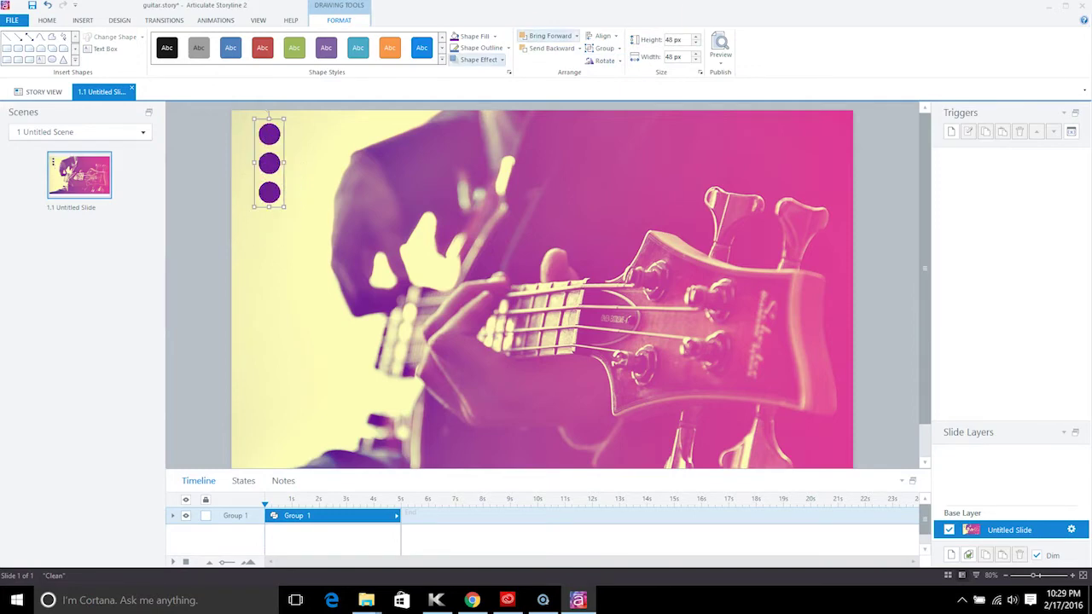
Step: Align the circle group left and top, then nudge it slightly right and down
{"action": "left_click", "coordinate": [628, 37]}
{"action": "left_click", "coordinate": [616, 50]}
{"action": "left_click", "coordinate": [616, 36]}
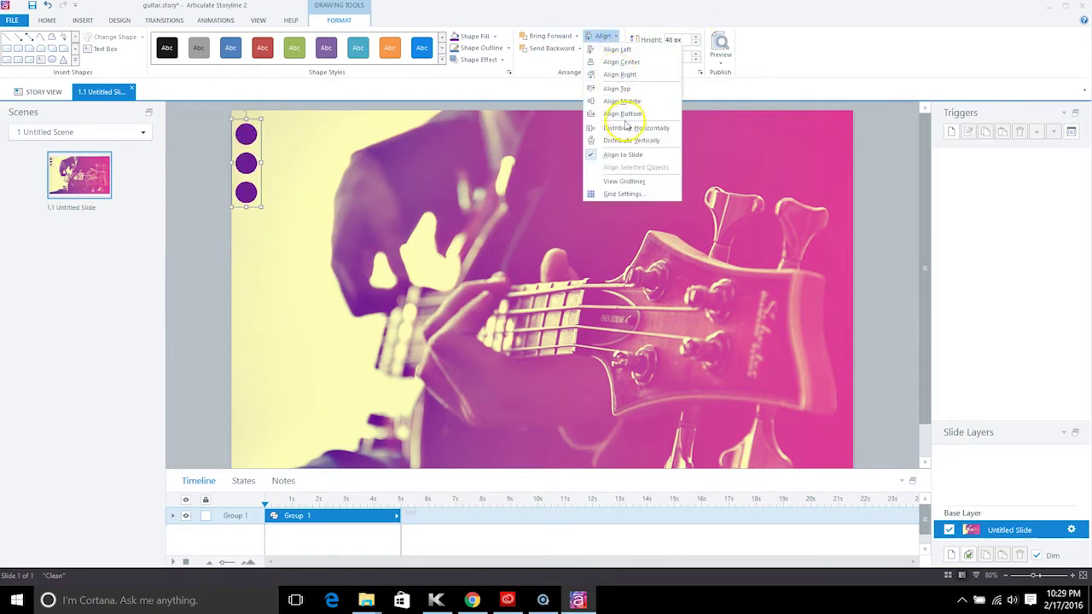
{"action": "left_click", "coordinate": [618, 90]}
{"action": "left_click", "coordinate": [530, 179]}
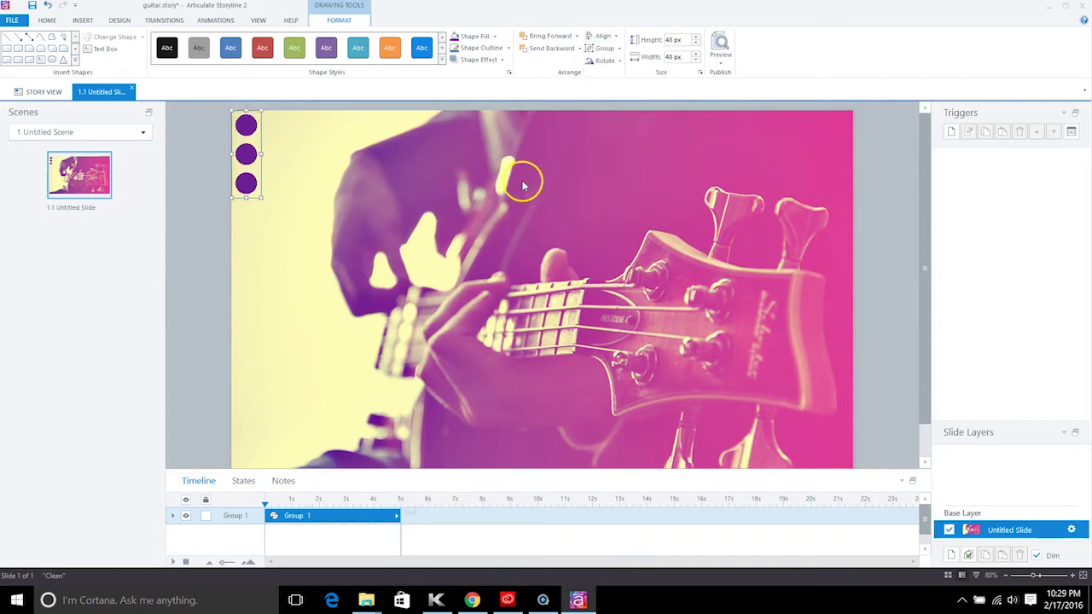
{"action": "left_click", "coordinate": [249, 152]}
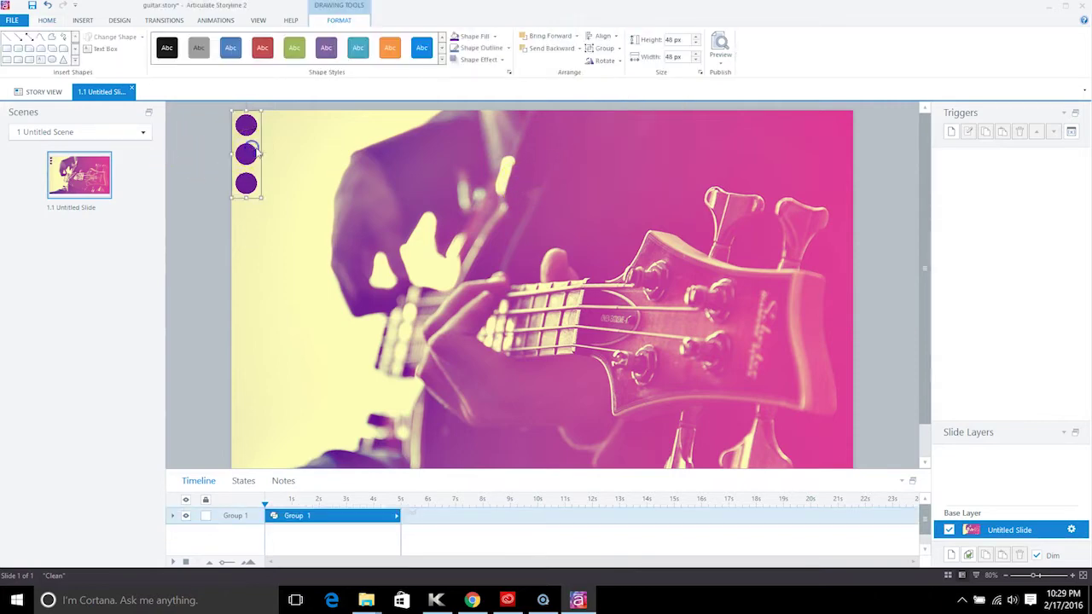
{"action": "key", "text": "Right"}
{"action": "key", "text": "Right"}
{"action": "key", "text": "Down"}
{"action": "key", "text": "Down"}
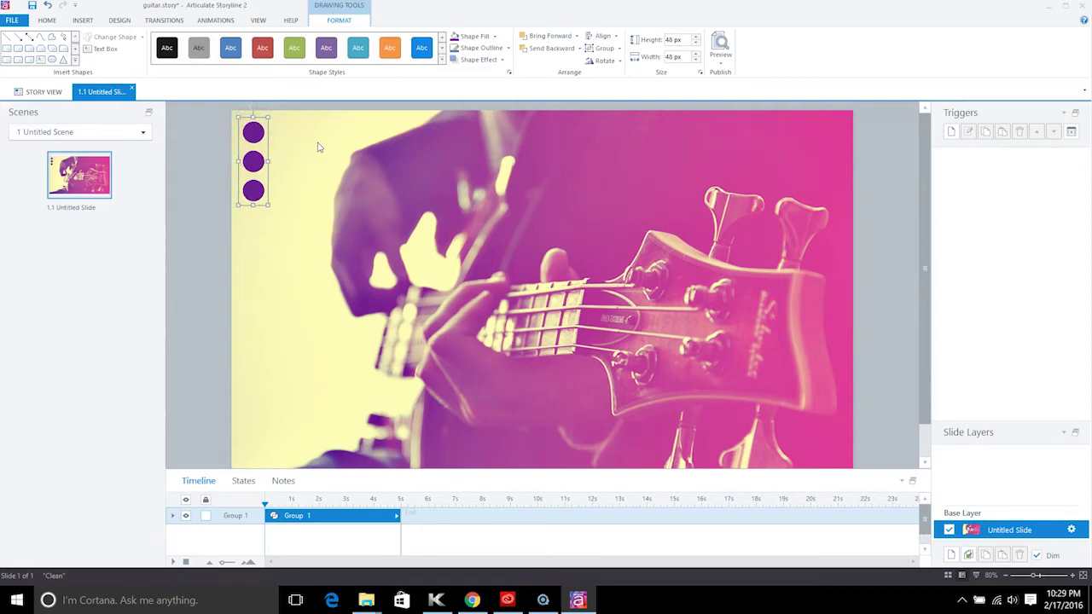
{"action": "left_click", "coordinate": [319, 145]}
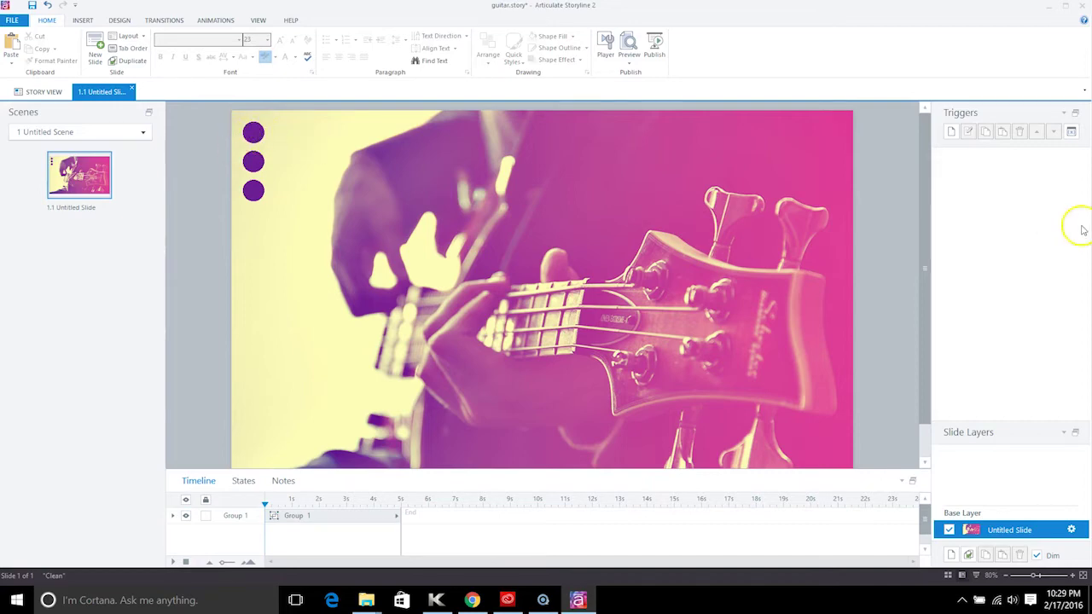
Step: Shrink the group from its bottom handle and re-align it left and top
{"action": "left_click", "coordinate": [256, 161]}
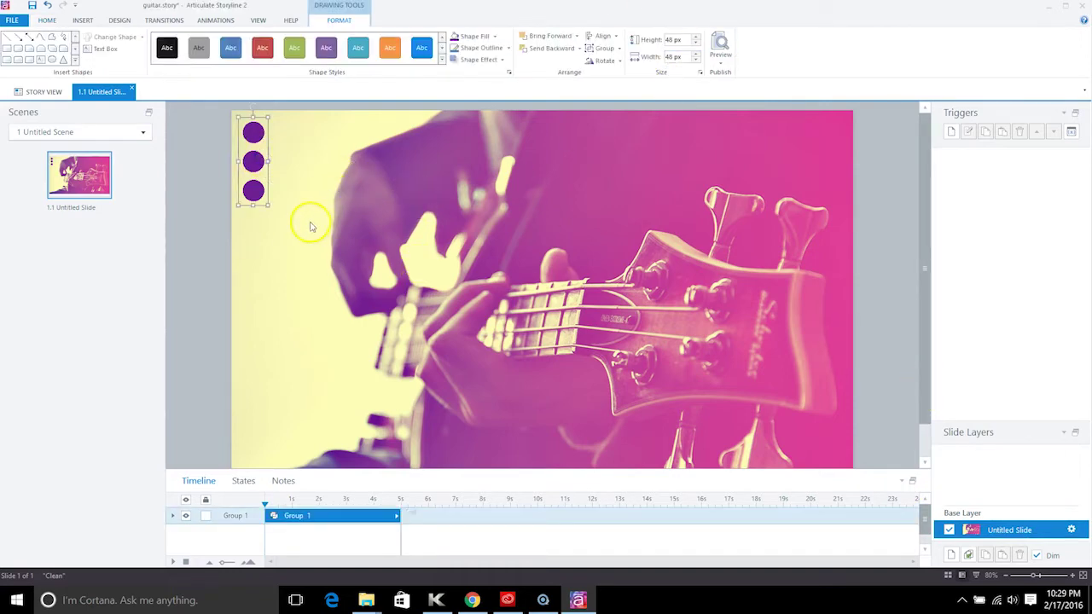
{"action": "left_click_drag", "start_coordinate": [263, 202], "coordinate": [264, 178]}
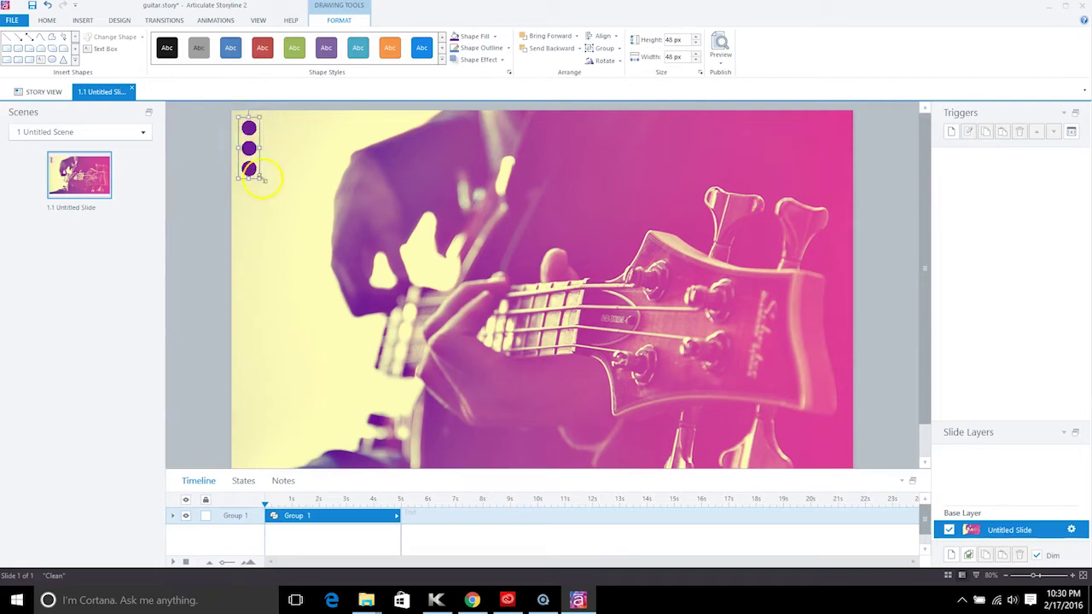
{"action": "left_click", "coordinate": [607, 37]}
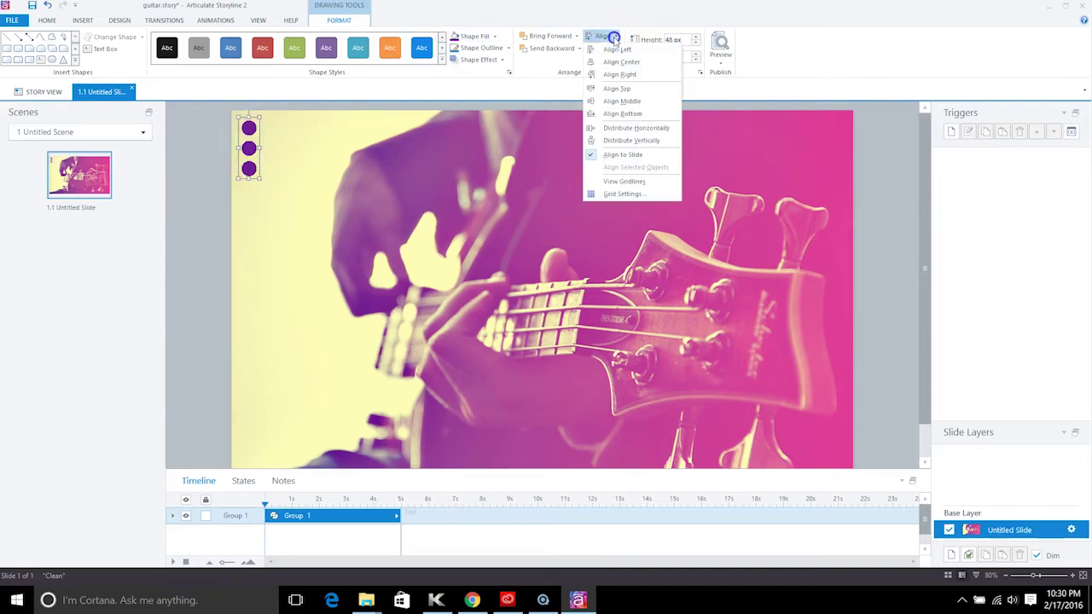
{"action": "left_click", "coordinate": [631, 51]}
{"action": "left_click", "coordinate": [608, 36]}
{"action": "left_click", "coordinate": [618, 89]}
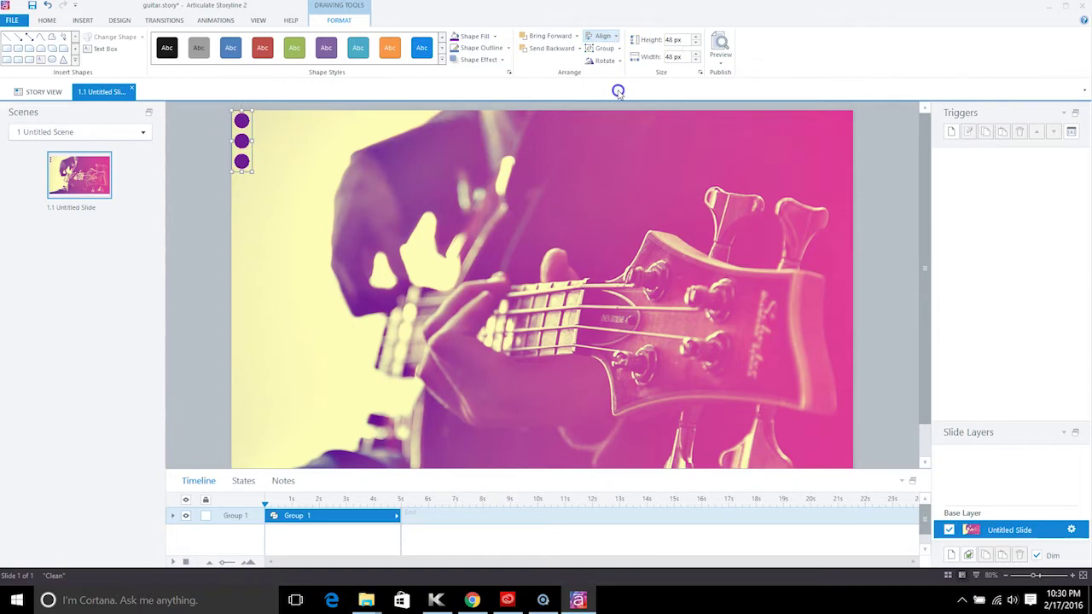
{"action": "left_click", "coordinate": [535, 140]}
{"action": "left_click", "coordinate": [252, 150]}
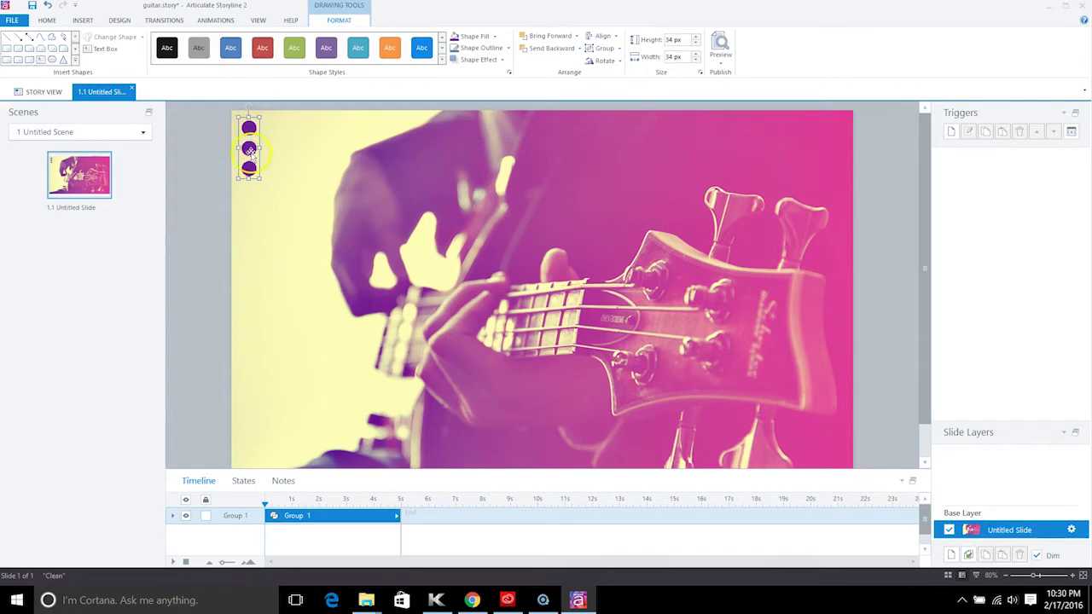
{"action": "left_click", "coordinate": [580, 122]}
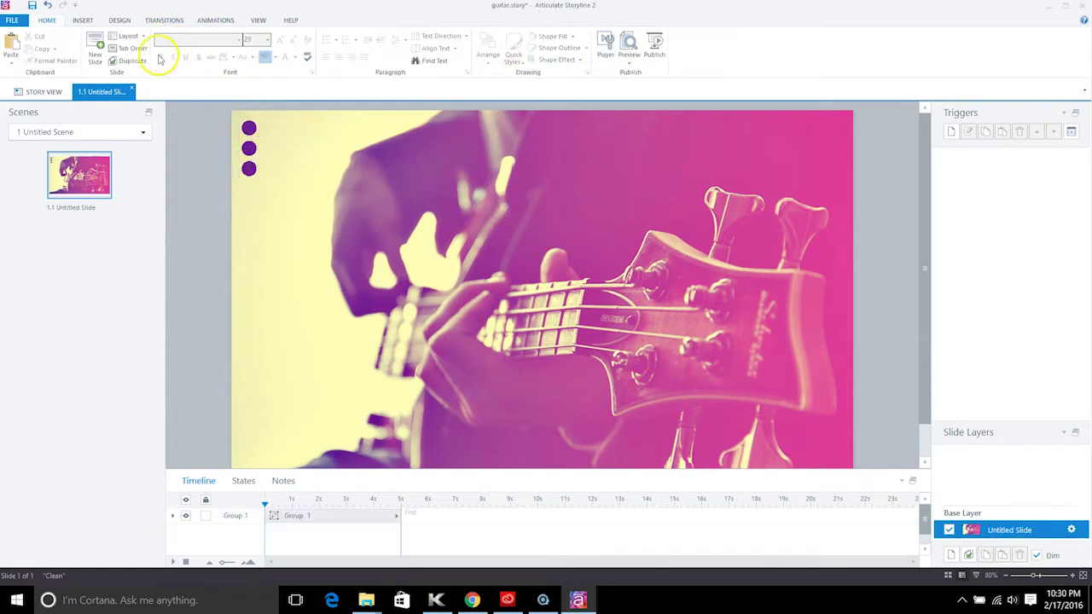
{"action": "left_click", "coordinate": [83, 19]}
Step: Draw a Rectangle Hotspot covering the three purple circles
{"action": "left_click", "coordinate": [480, 57]}
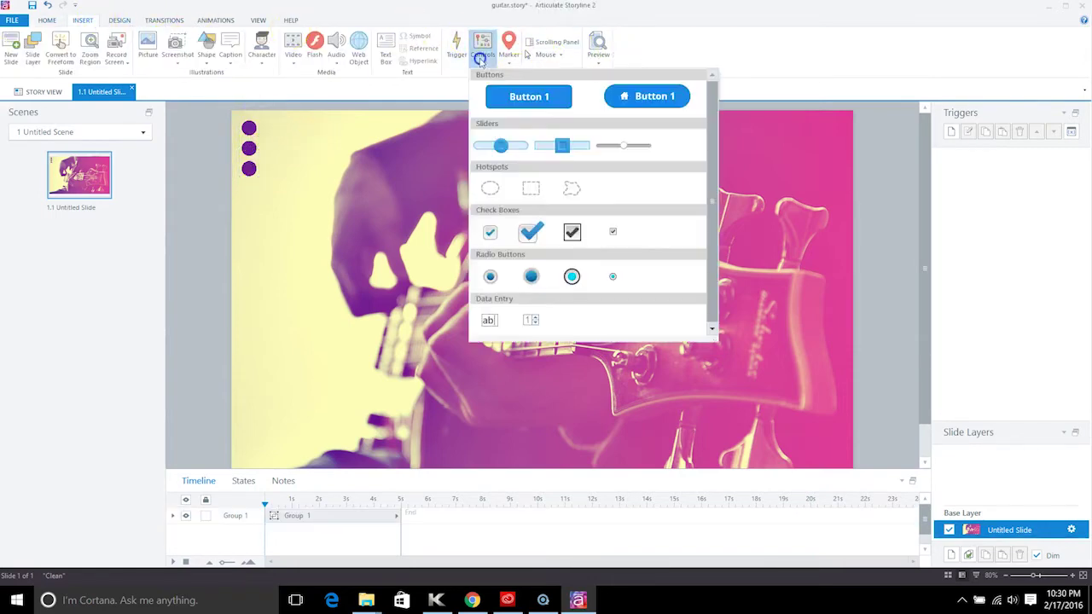
{"action": "left_click", "coordinate": [533, 193]}
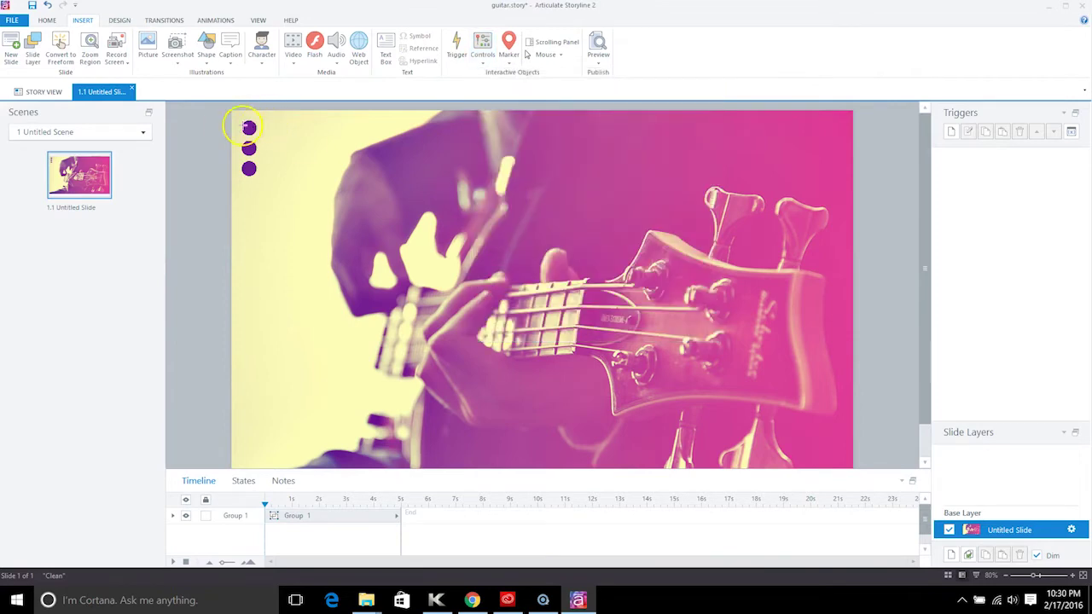
{"action": "left_click_drag", "start_coordinate": [235, 115], "coordinate": [261, 177]}
{"action": "left_click", "coordinate": [248, 147]}
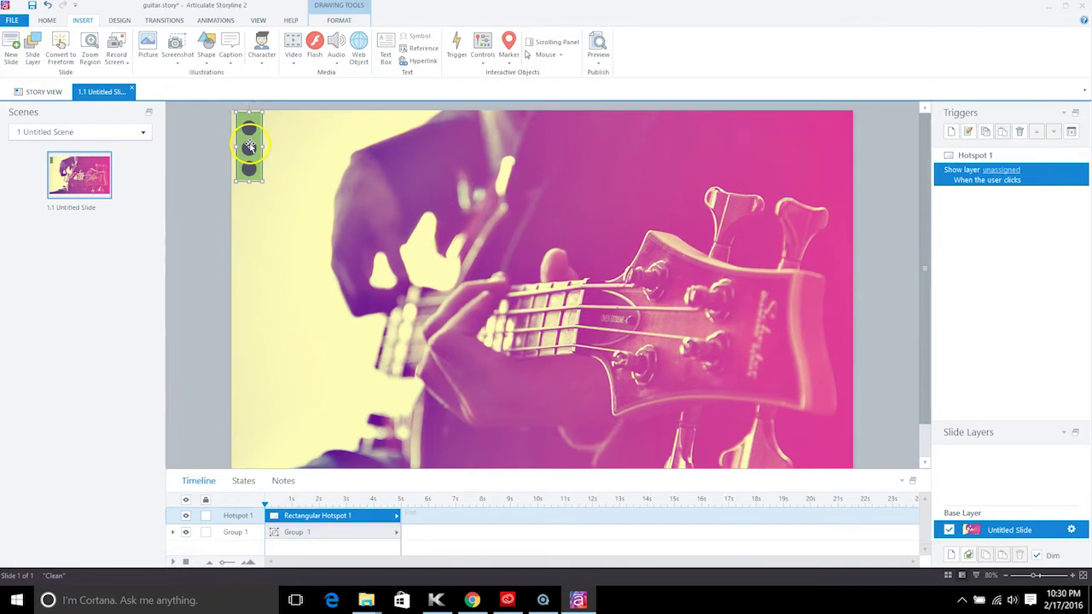
{"action": "left_click", "coordinate": [326, 191]}
{"action": "left_click", "coordinate": [249, 158]}
{"action": "left_click", "coordinate": [294, 173]}
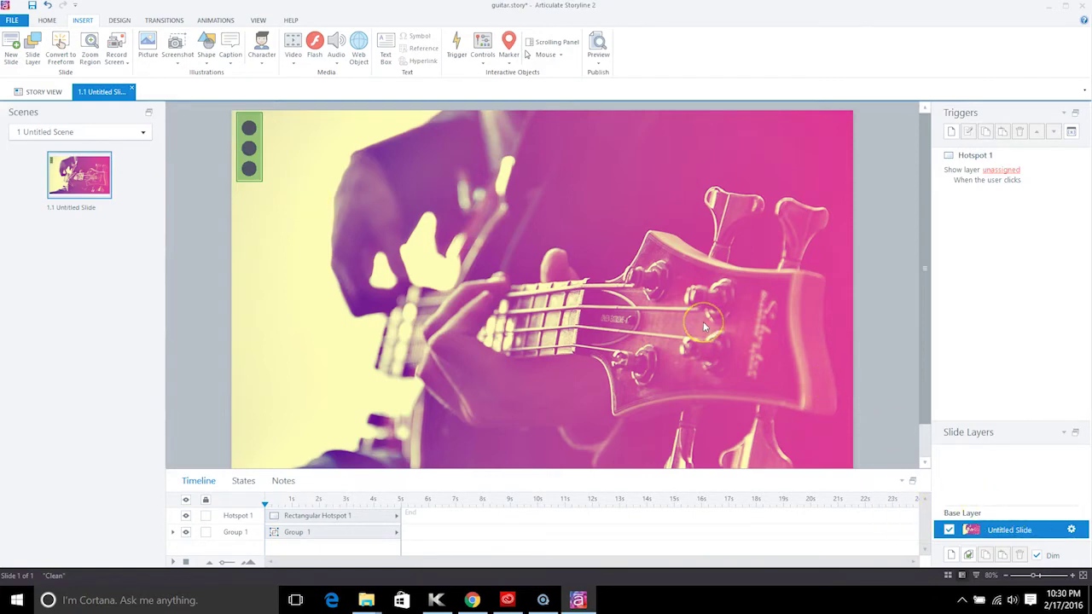
Step: Add a new slide layer, Untitled Layer 1
{"action": "left_click", "coordinate": [953, 555]}
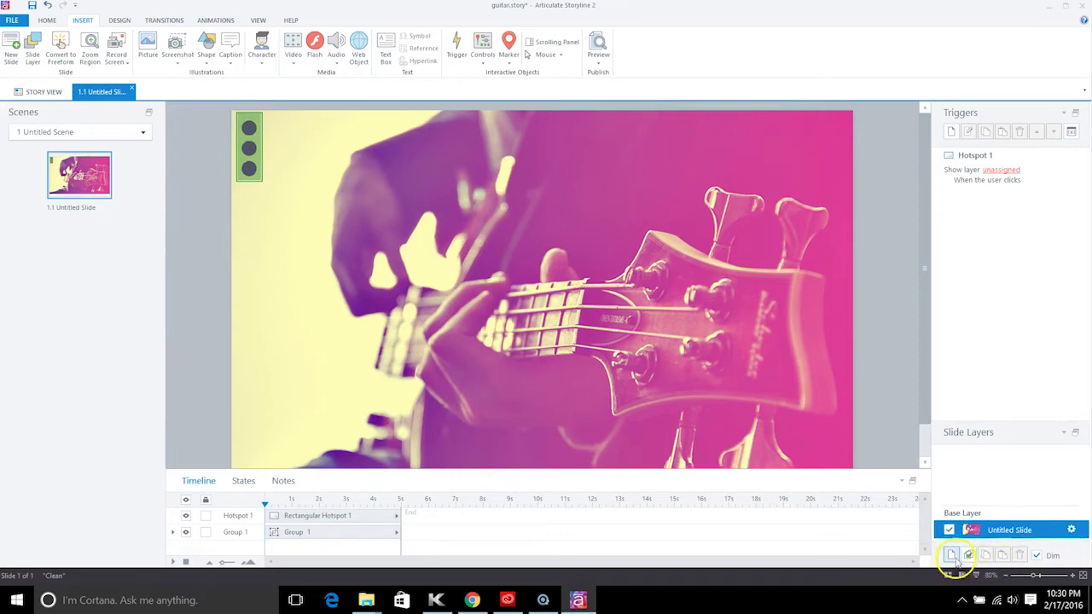
{"action": "left_click", "coordinate": [953, 555]}
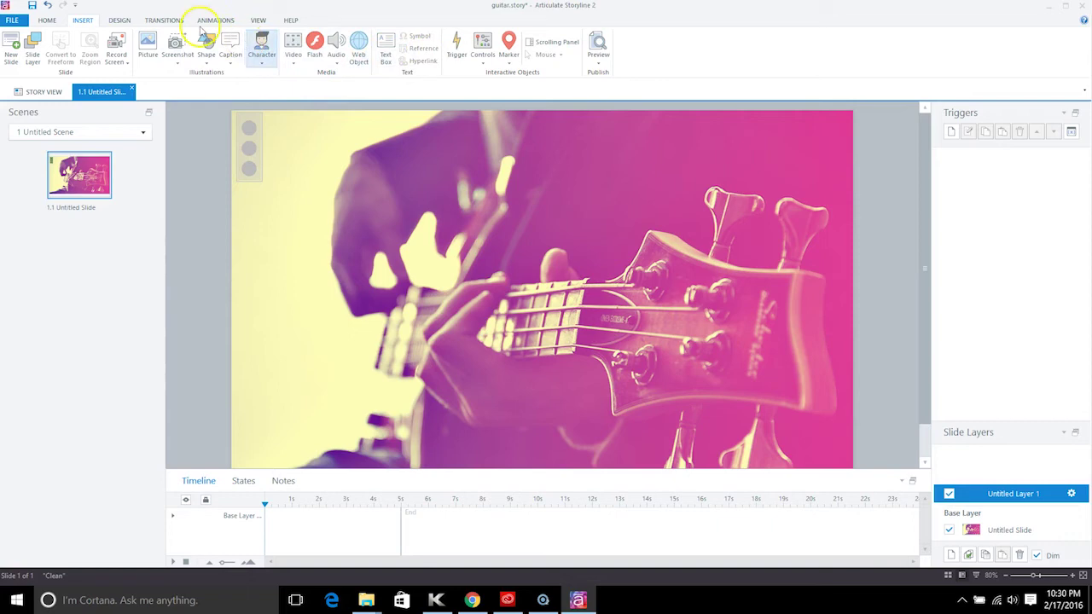
{"action": "left_click", "coordinate": [48, 19]}
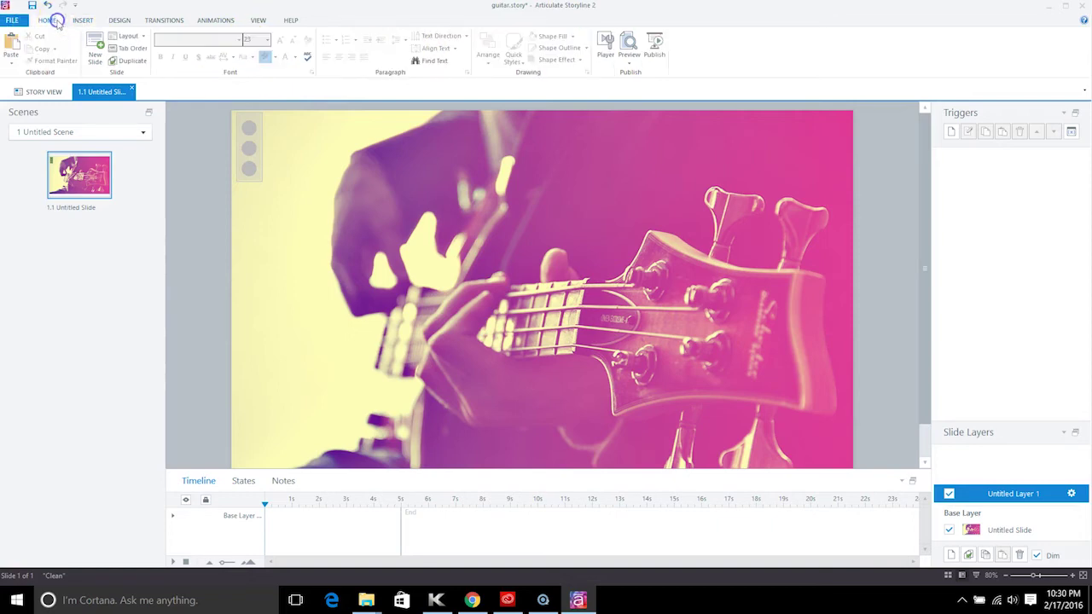
Step: Choose the Rectangle shape from the Insert Shape gallery
{"action": "left_click", "coordinate": [81, 20]}
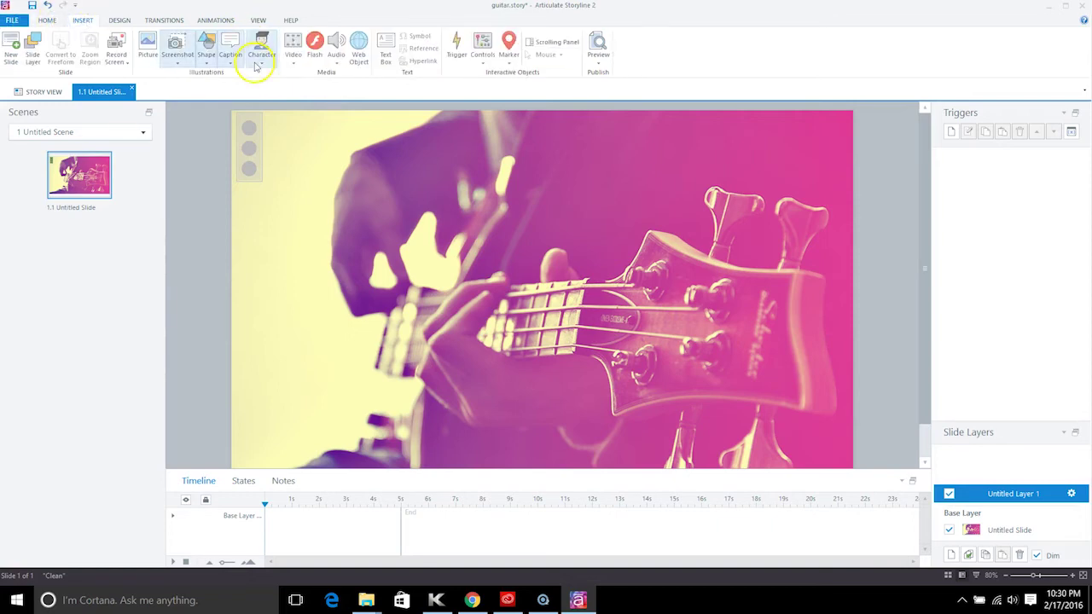
{"action": "left_click", "coordinate": [206, 51]}
{"action": "left_click", "coordinate": [203, 110]}
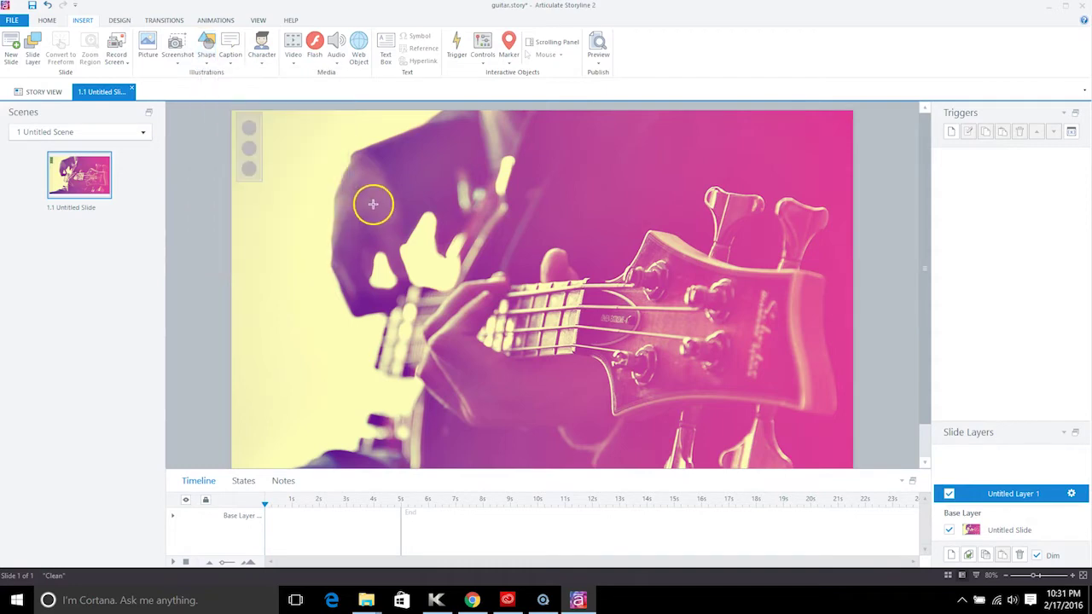
Step: Draw a rectangle and copy the 1366 story width from Story Size
{"action": "left_click_drag", "start_coordinate": [364, 203], "coordinate": [407, 247]}
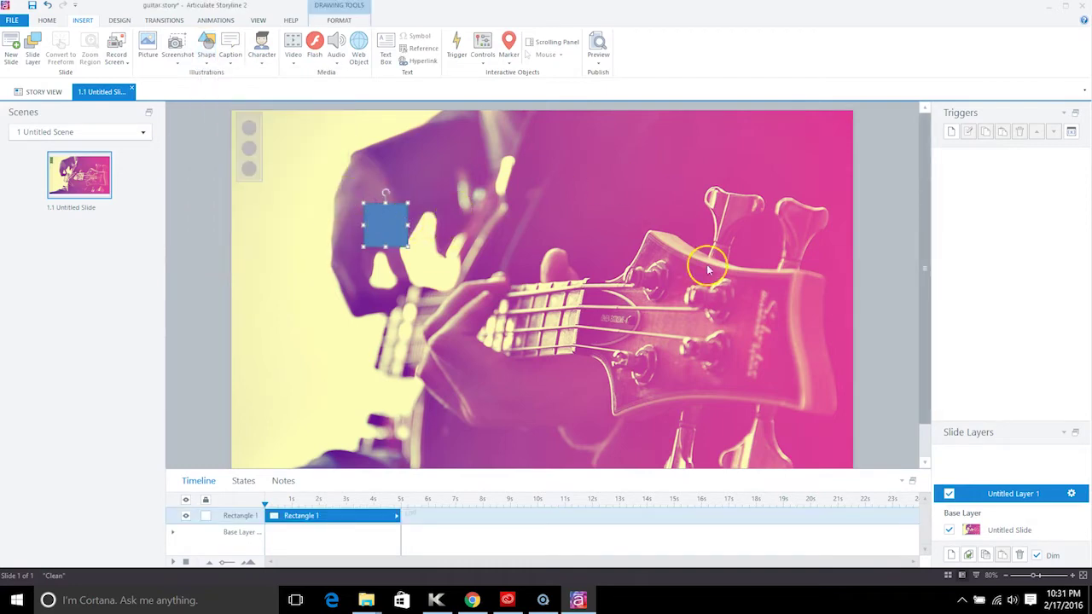
{"action": "left_click", "coordinate": [121, 21]}
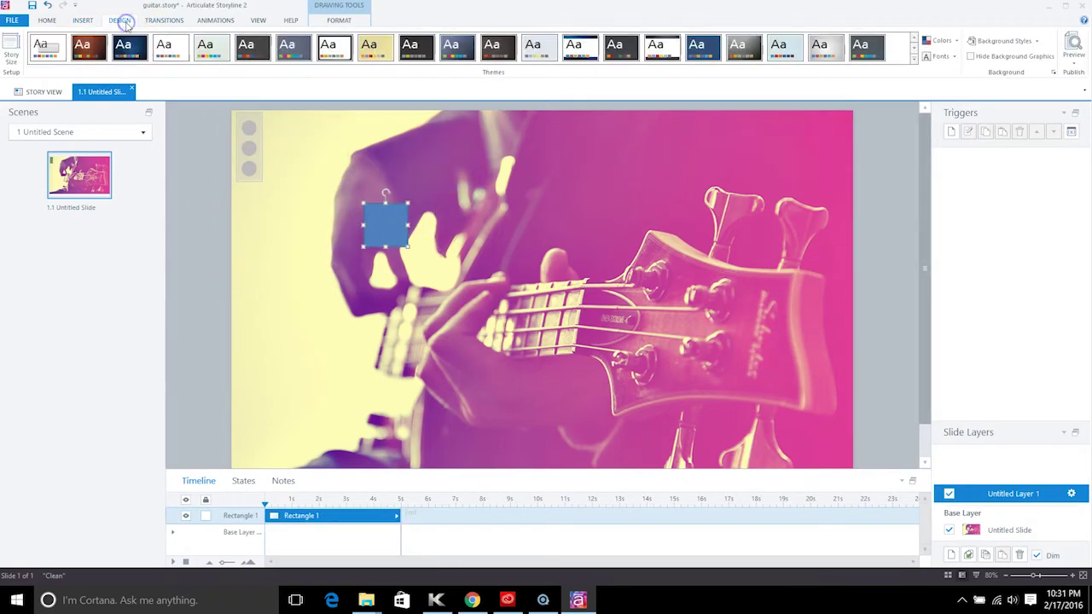
{"action": "left_click", "coordinate": [12, 53]}
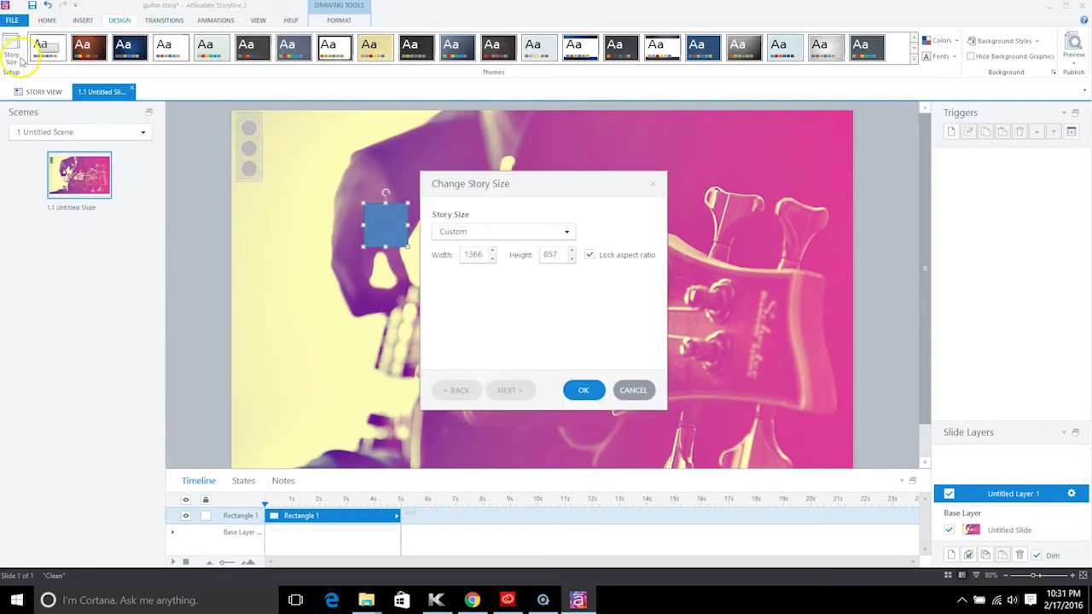
{"action": "left_click", "coordinate": [484, 254]}
{"action": "right_click", "coordinate": [483, 254]}
{"action": "left_click", "coordinate": [531, 292]}
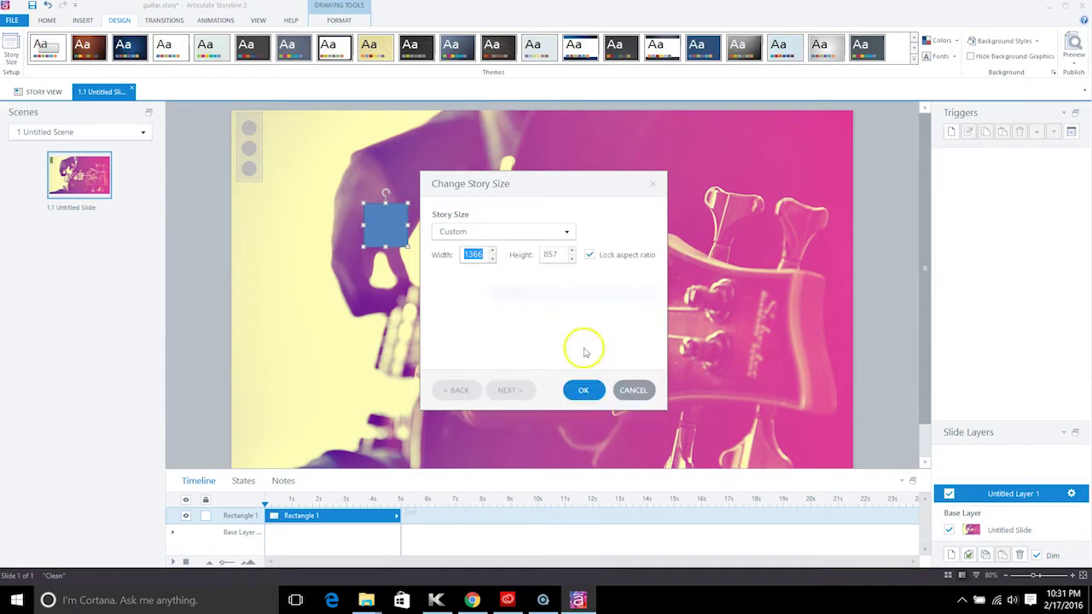
{"action": "left_click", "coordinate": [631, 390]}
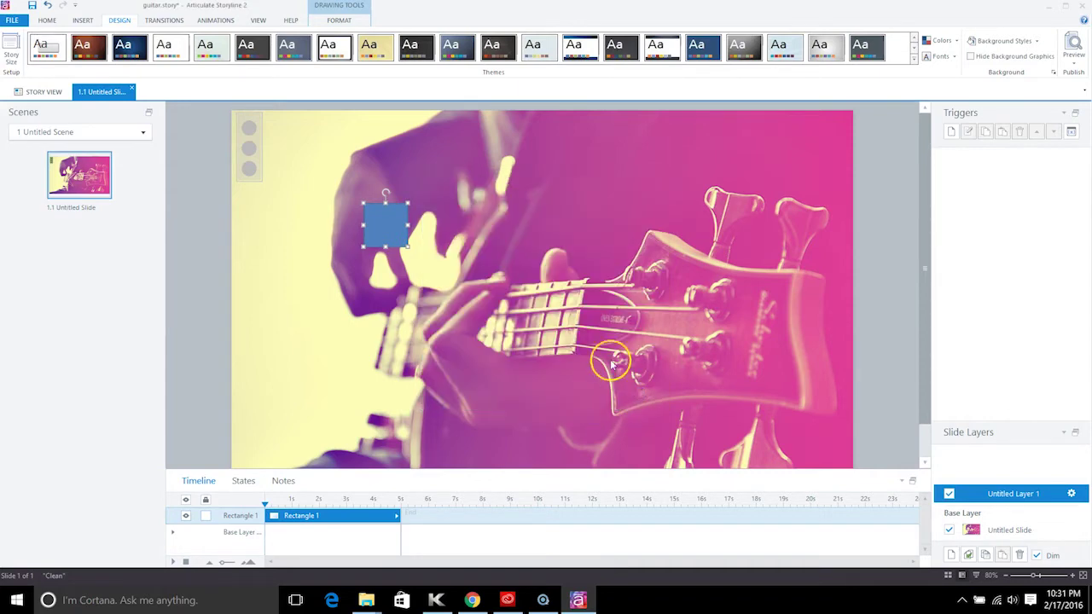
Step: Enter trial height and width values (9999, 1366, 857) for the rectangle
{"action": "left_click", "coordinate": [338, 20]}
{"action": "left_click", "coordinate": [677, 39]}
{"action": "type", "text": "9999"}
{"action": "key", "text": "Return"}
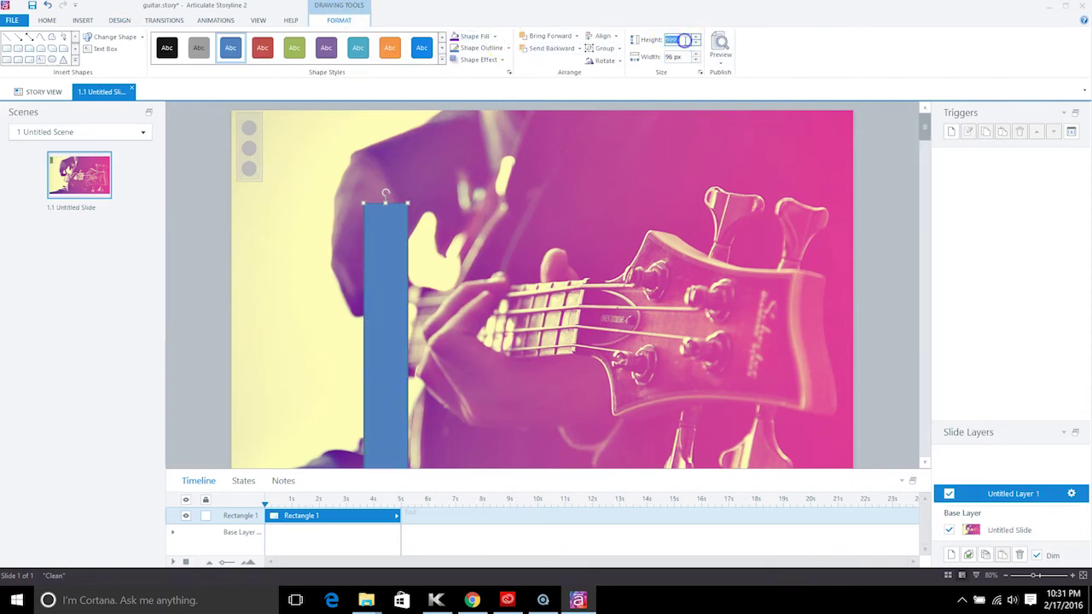
{"action": "type", "text": "1366"}
{"action": "left_click", "coordinate": [682, 56]}
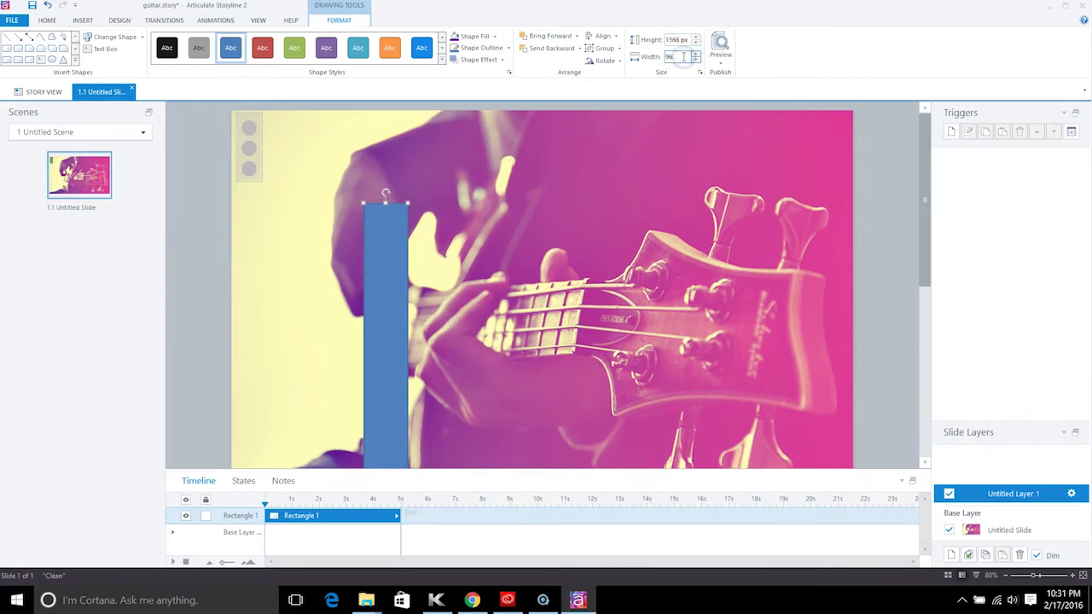
{"action": "type", "text": "85"}
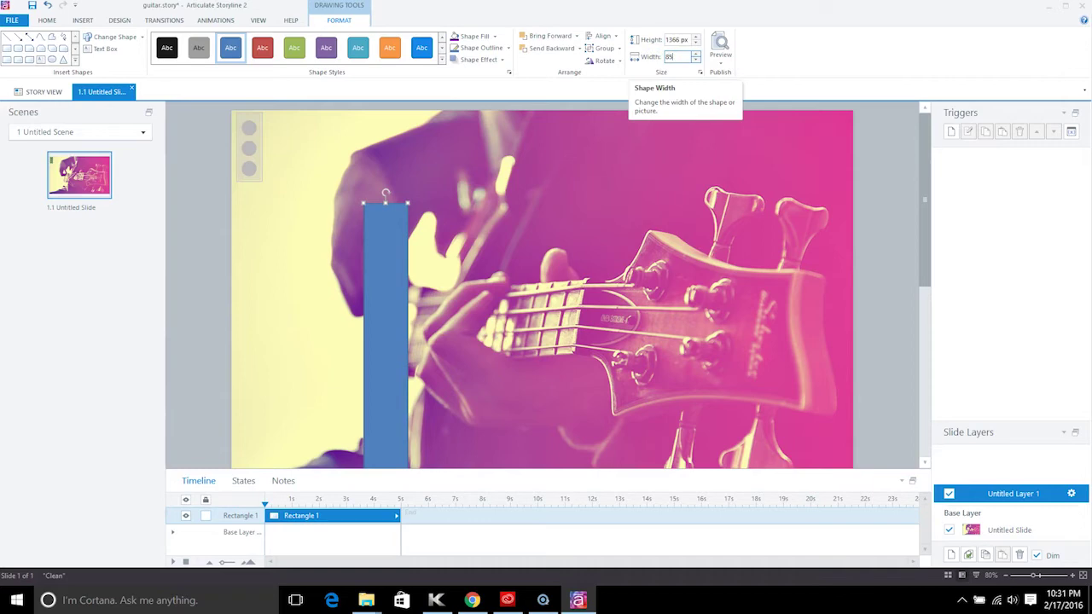
{"action": "type", "text": "7"}
{"action": "key", "text": "Return"}
Step: Move the rectangle and set it to 857 px high and 1366 px wide
{"action": "left_click_drag", "start_coordinate": [641, 273], "coordinate": [623, 200]}
{"action": "left_click", "coordinate": [674, 40]}
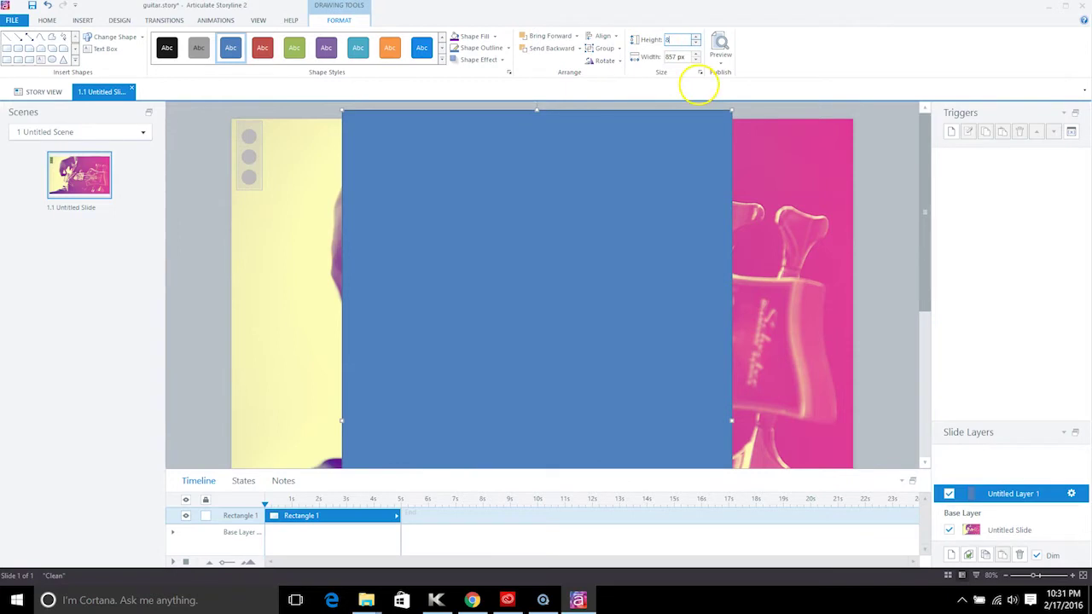
{"action": "left_click", "coordinate": [673, 58]}
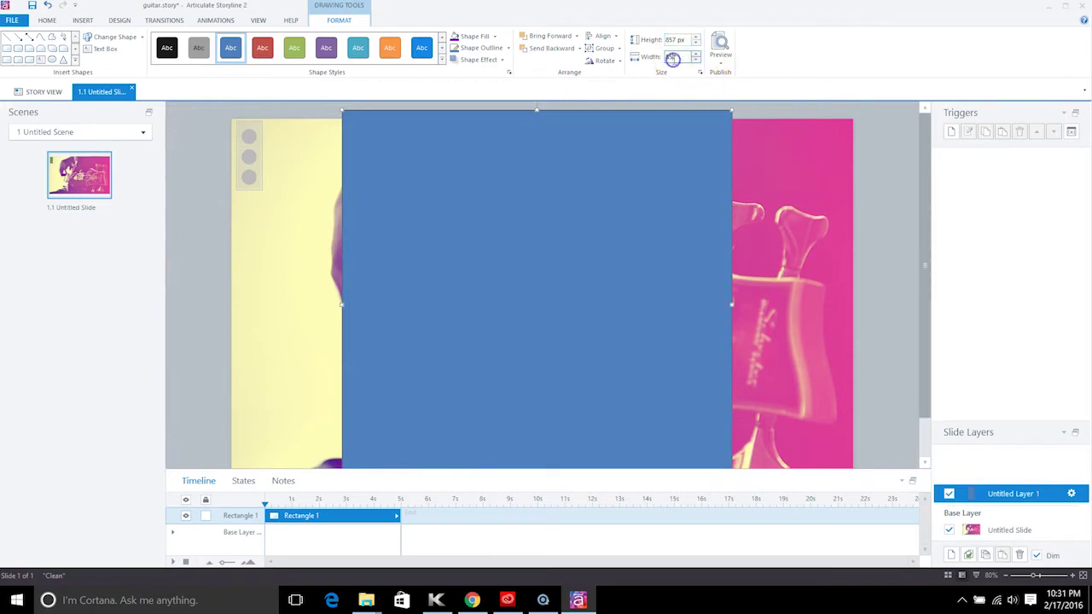
{"action": "type", "text": "1366"}
{"action": "key", "text": "Return"}
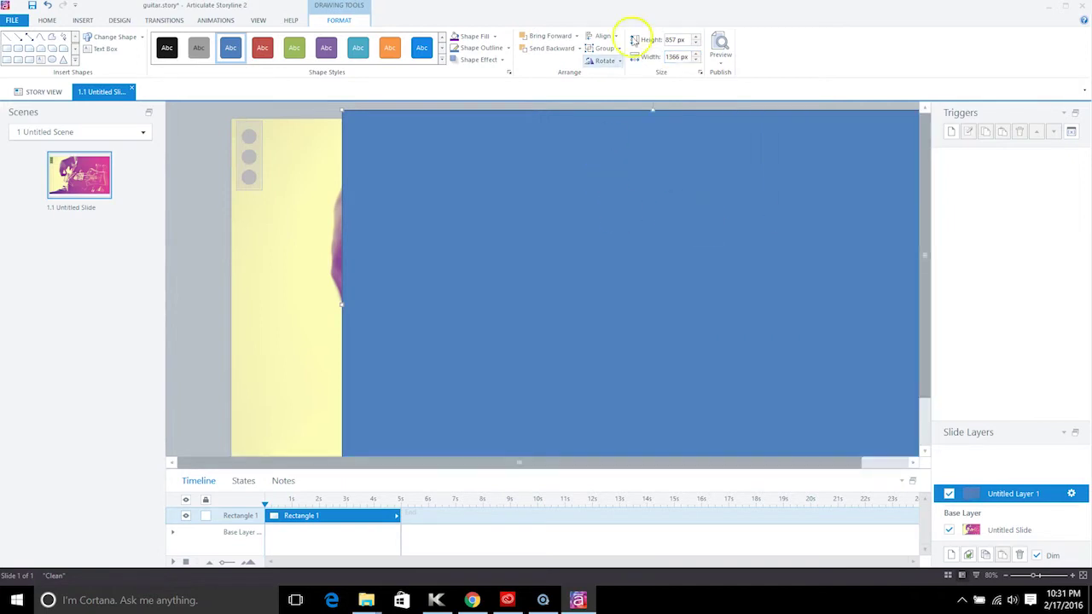
Step: Align the rectangle to the slide's left edge
{"action": "left_click", "coordinate": [603, 36]}
{"action": "left_click", "coordinate": [625, 64]}
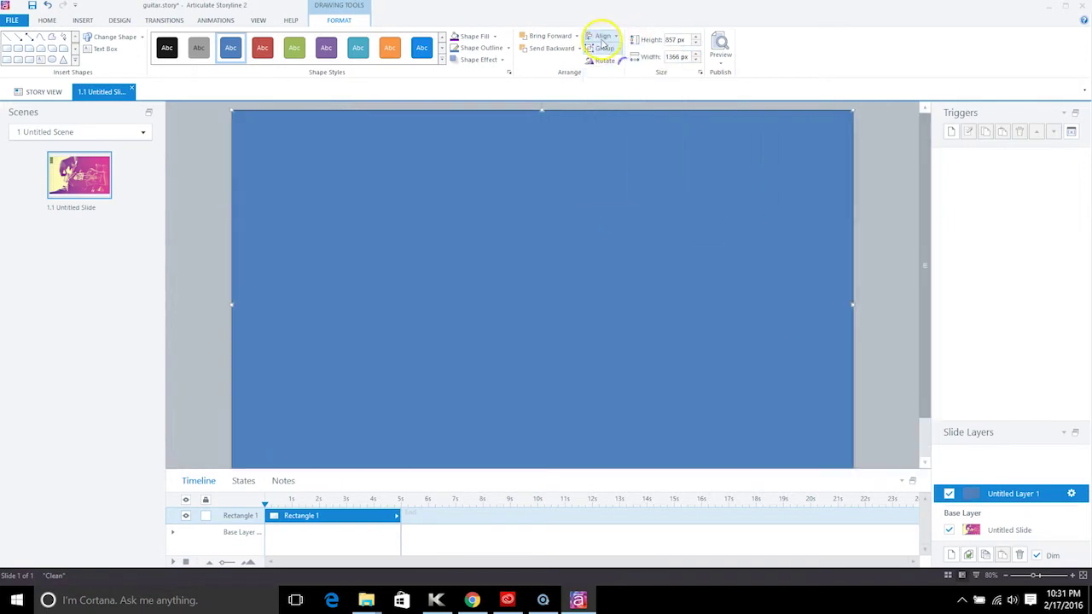
{"action": "left_click", "coordinate": [603, 38]}
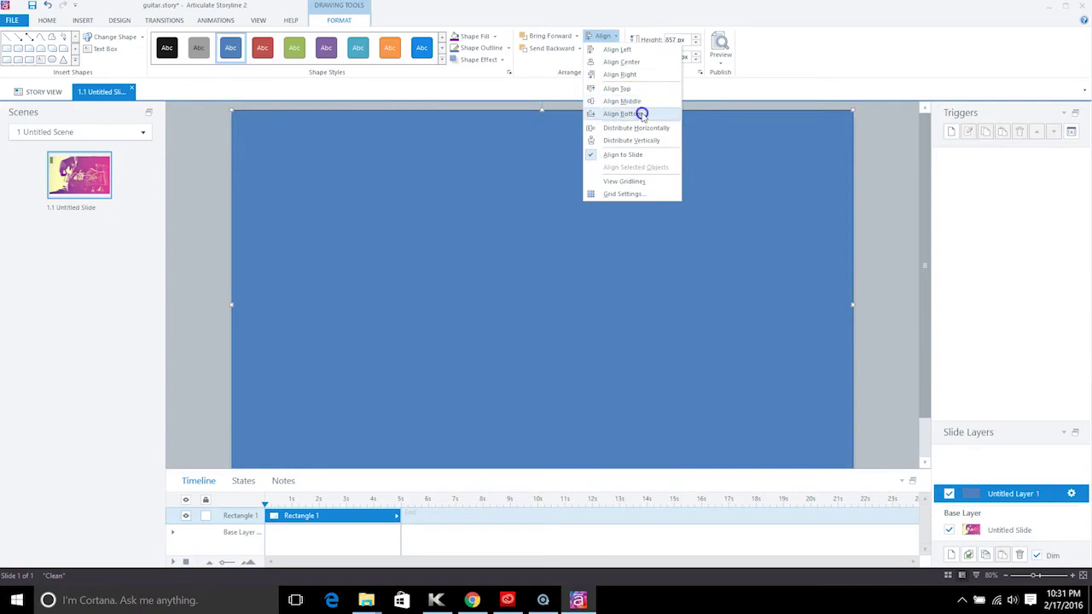
{"action": "left_click", "coordinate": [603, 36]}
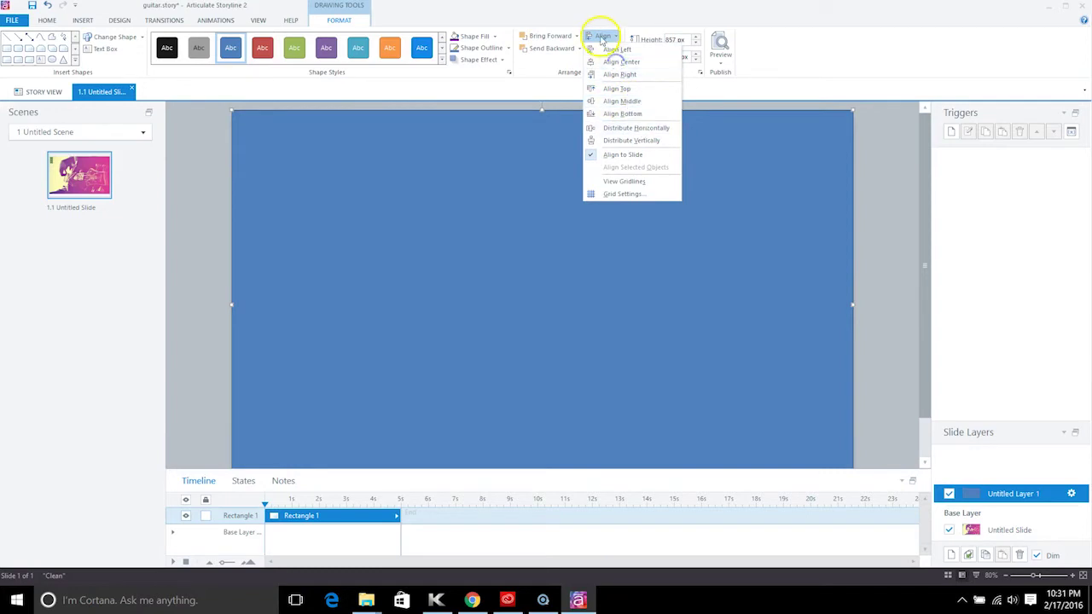
{"action": "left_click", "coordinate": [625, 74]}
{"action": "right_click", "coordinate": [715, 290]}
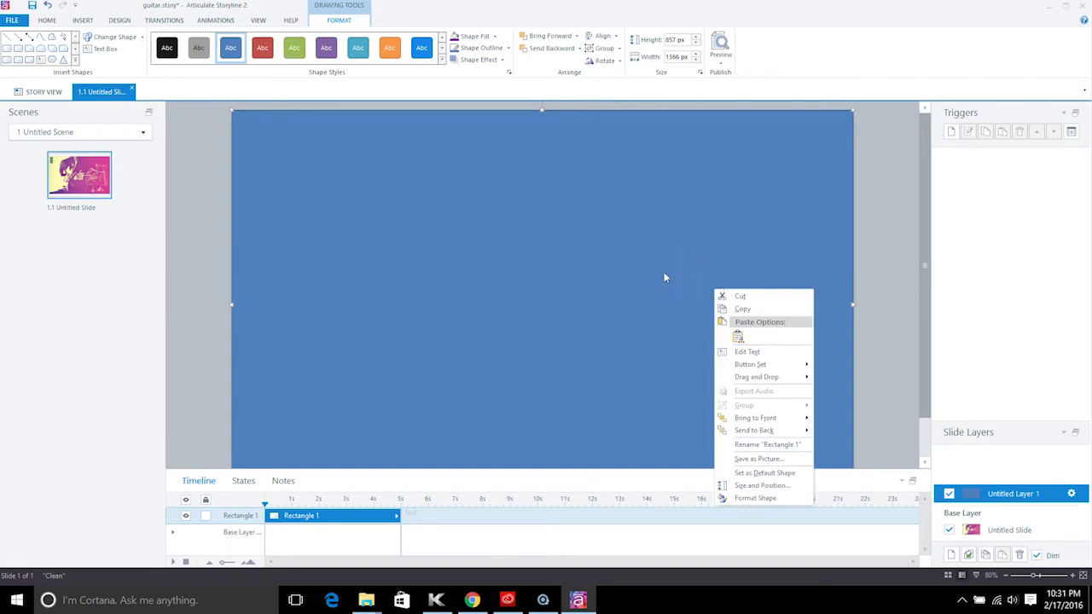
Step: Set the rectangle's fill transparency to 25% in Format Shape
{"action": "left_click", "coordinate": [748, 499]}
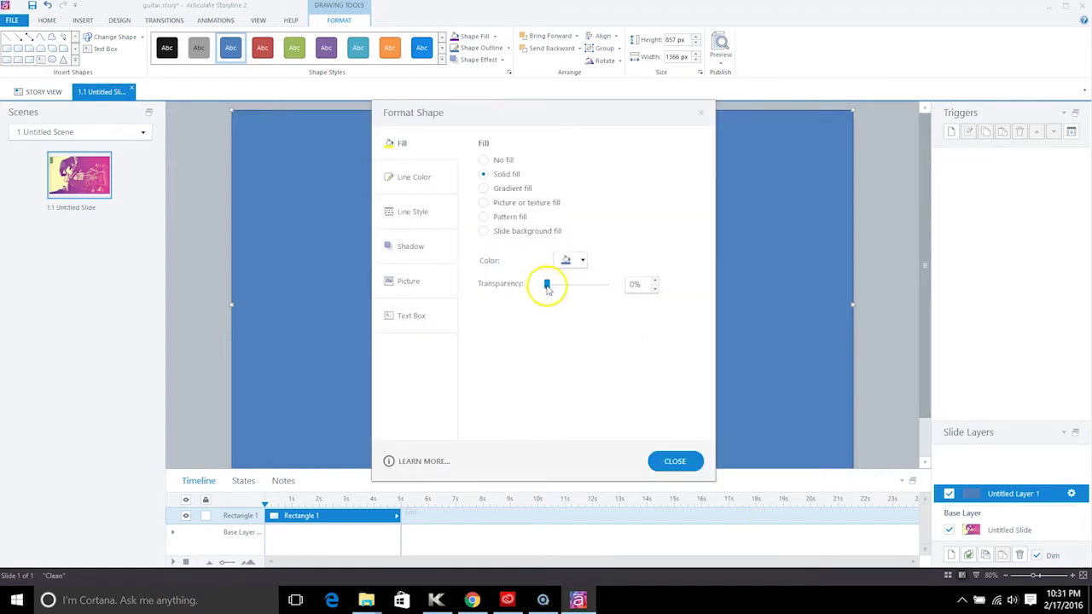
{"action": "left_click_drag", "start_coordinate": [551, 290], "coordinate": [563, 288]}
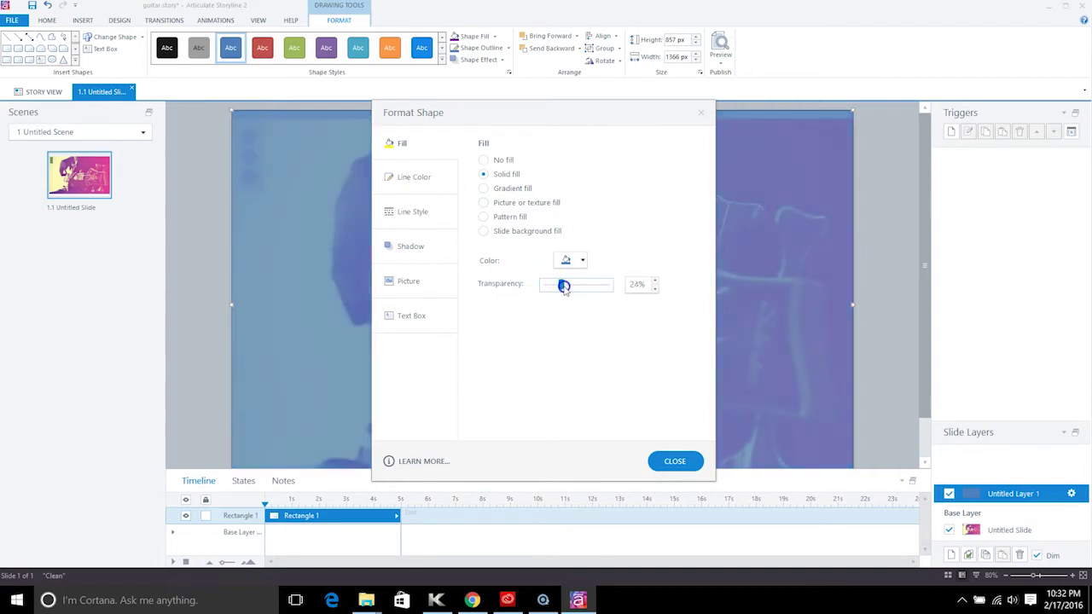
{"action": "left_click", "coordinate": [657, 282]}
{"action": "left_click", "coordinate": [668, 458]}
Step: Align the rectangle to the slide's bottom edge
{"action": "left_click_drag", "start_coordinate": [929, 248], "coordinate": [929, 295]}
{"action": "left_click", "coordinate": [603, 36]}
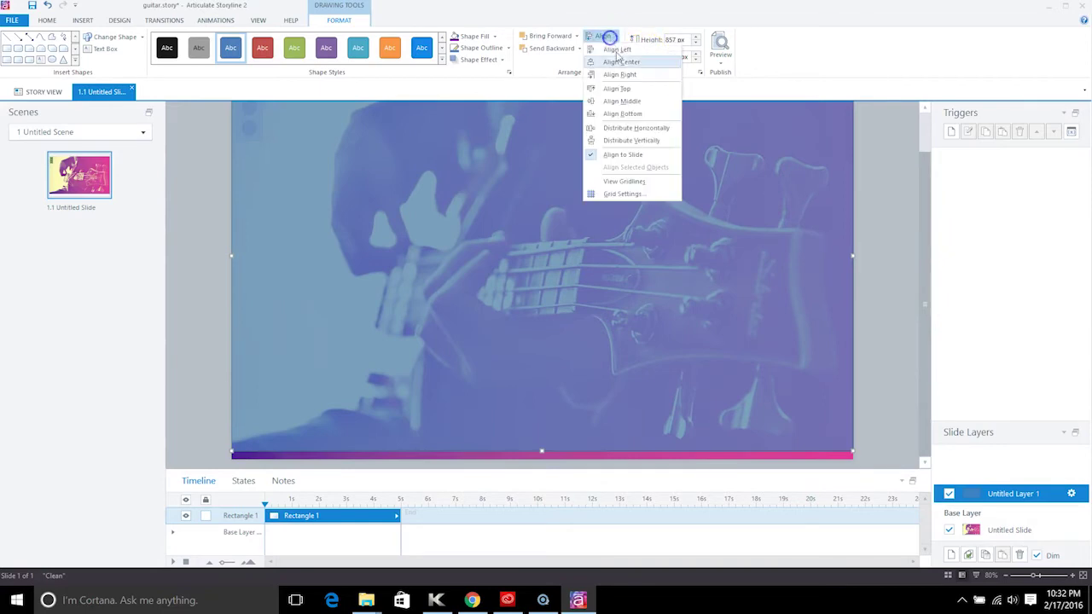
{"action": "left_click", "coordinate": [642, 114]}
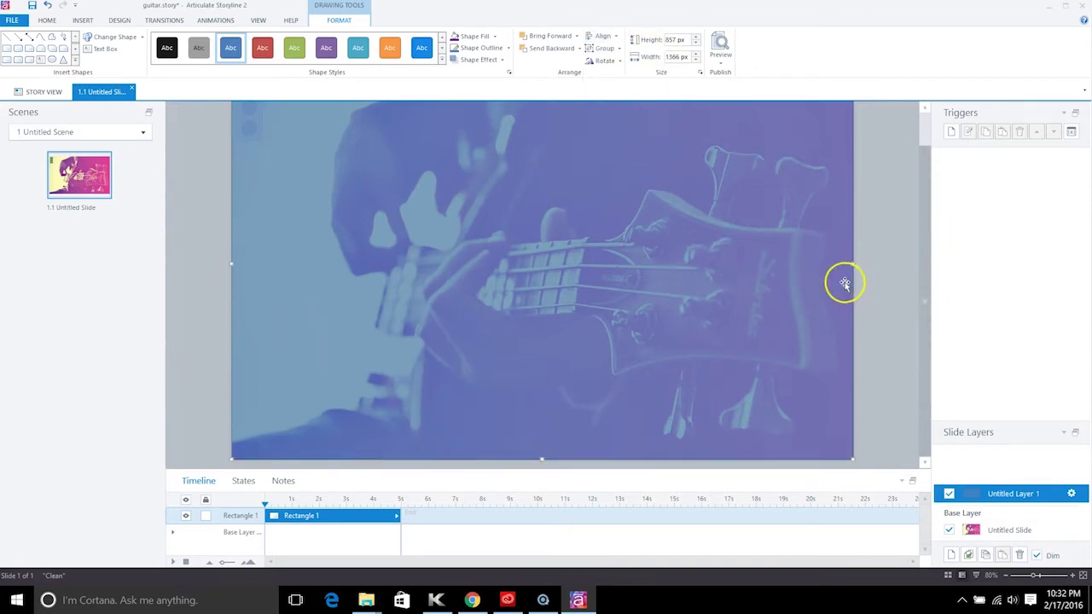
{"action": "left_click", "coordinate": [888, 288]}
{"action": "left_click", "coordinate": [797, 278]}
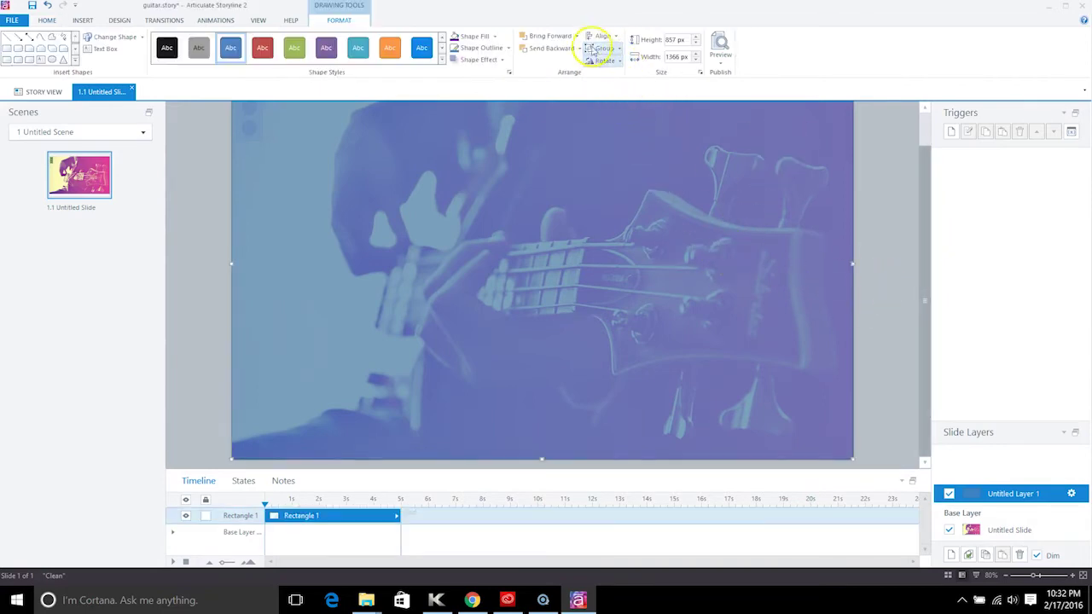
Step: Set the rectangle's Shape Outline to No Outline
{"action": "left_click", "coordinate": [503, 49]}
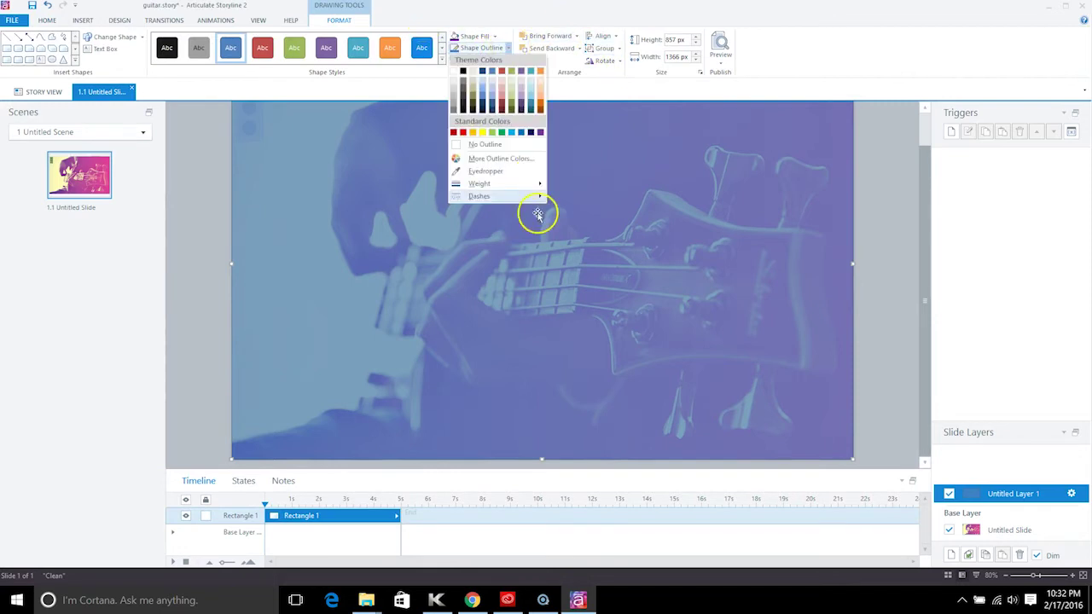
{"action": "left_click", "coordinate": [481, 145]}
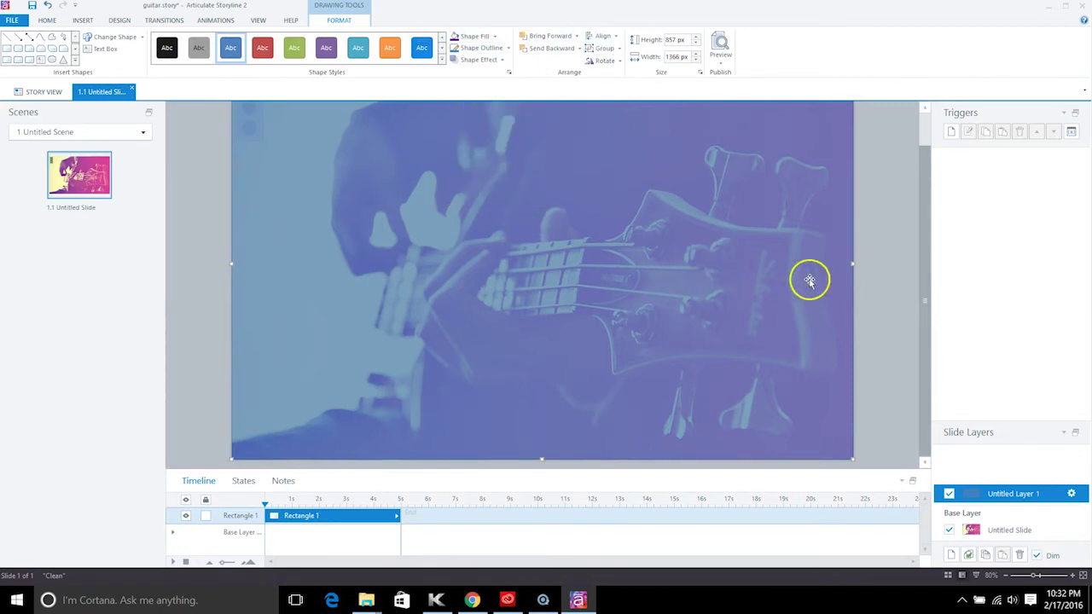
{"action": "left_click", "coordinate": [510, 50]}
{"action": "left_click", "coordinate": [784, 247]}
{"action": "left_click", "coordinate": [748, 249]}
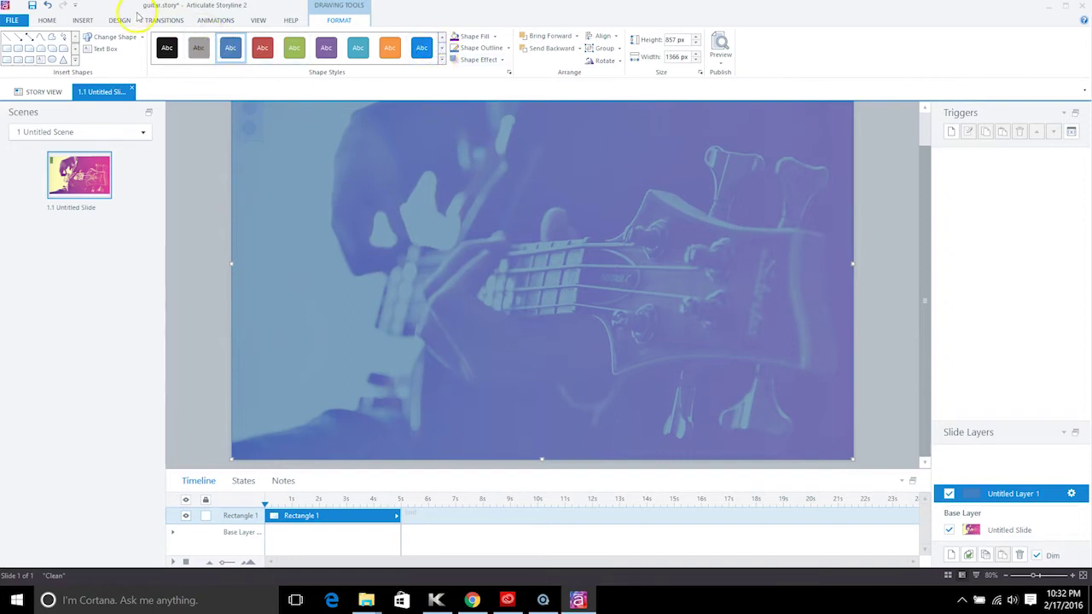
Step: Give the rectangle a Fly In entrance animation coming from the left
{"action": "left_click", "coordinate": [214, 20]}
{"action": "left_click", "coordinate": [53, 56]}
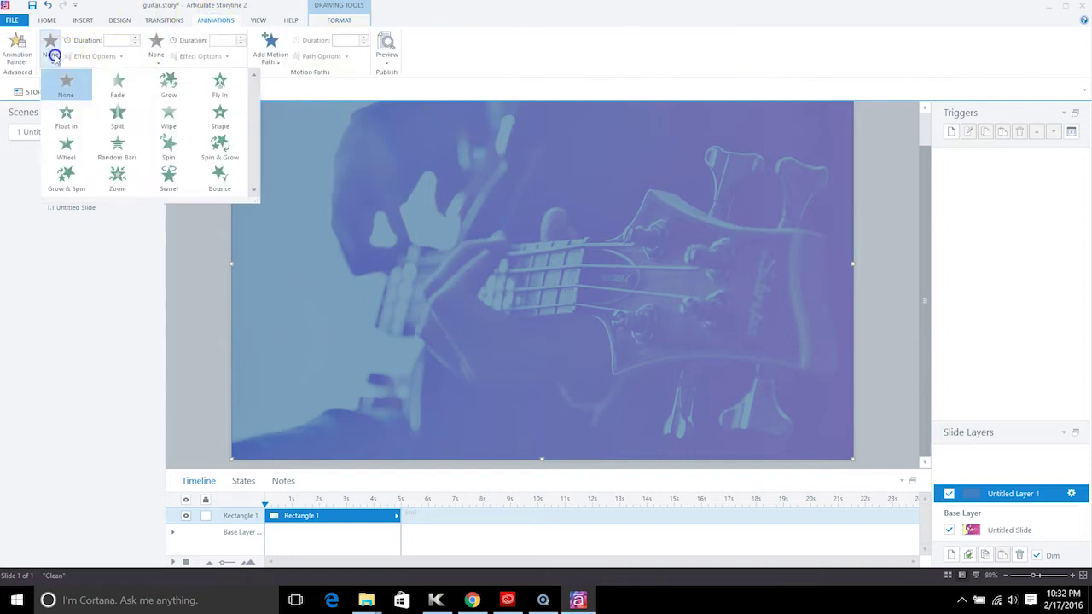
{"action": "left_click", "coordinate": [215, 86]}
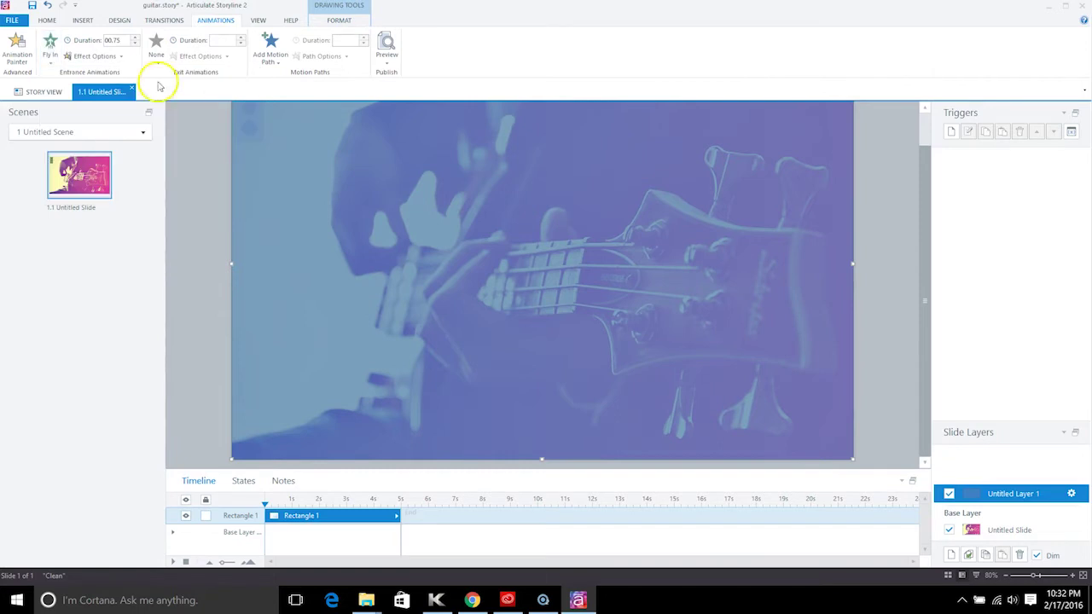
{"action": "left_click", "coordinate": [119, 56]}
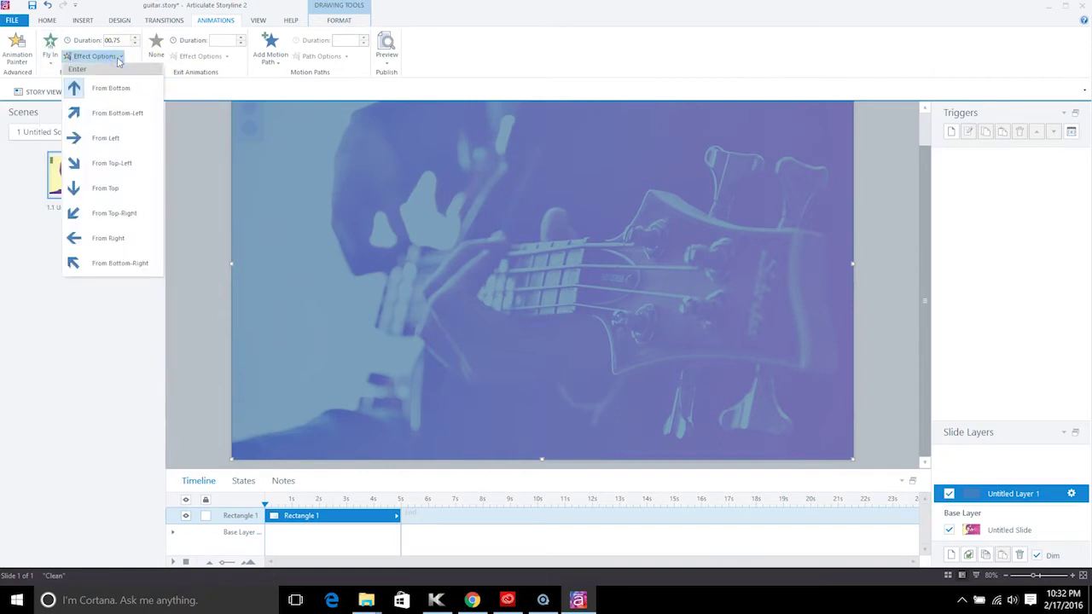
{"action": "left_click", "coordinate": [130, 138]}
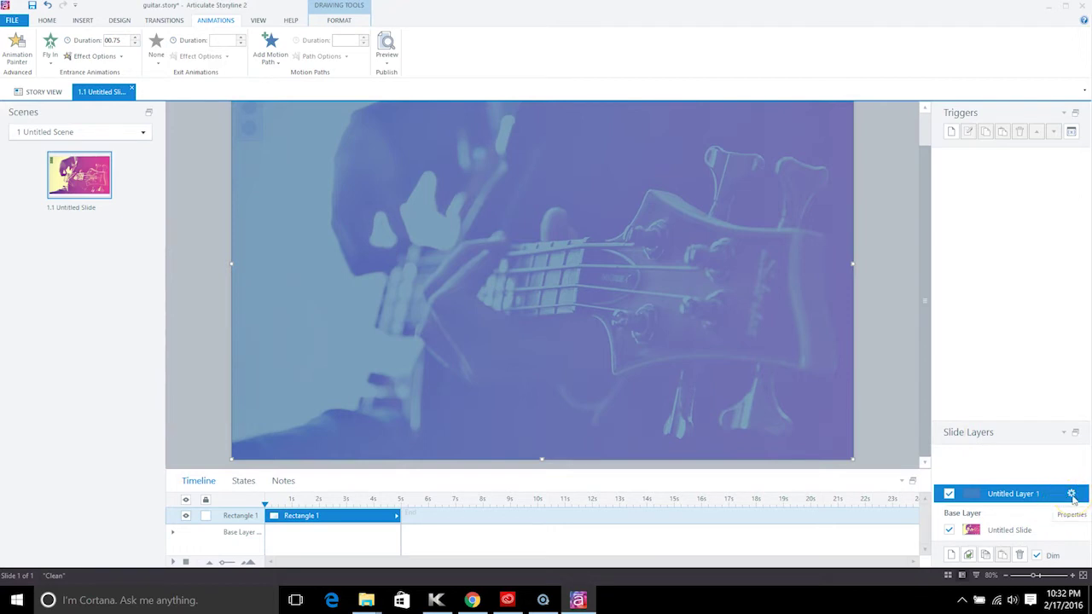
Step: Rename Untitled Layer 1 to Menu and set its revisit behaviour to Reset to initial state
{"action": "double_click", "coordinate": [1035, 494]}
{"action": "type", "text": "Menu"}
{"action": "key", "text": "Return"}
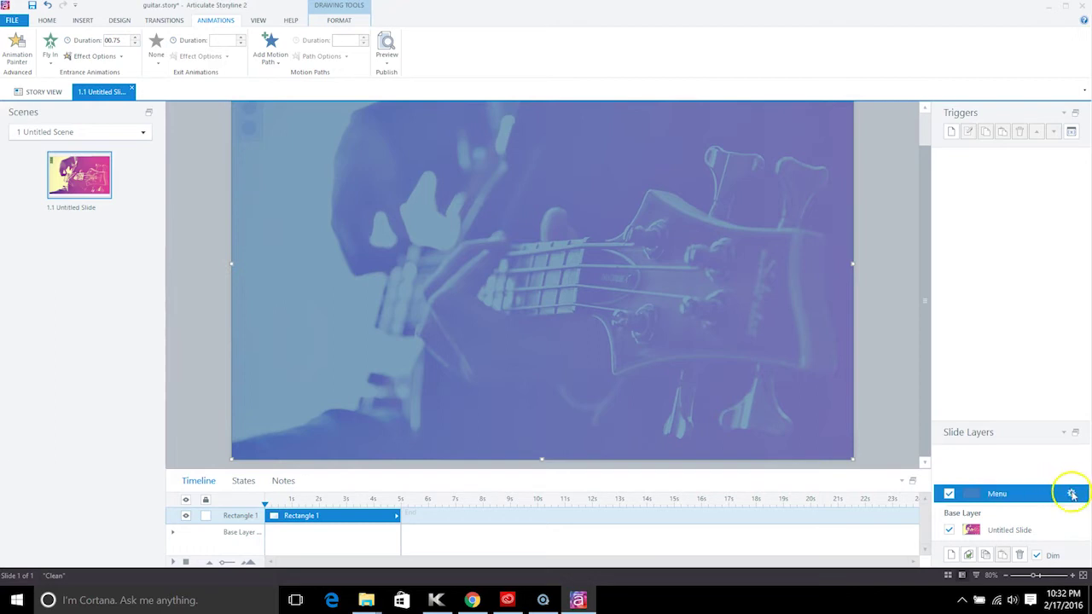
{"action": "left_click", "coordinate": [1071, 495]}
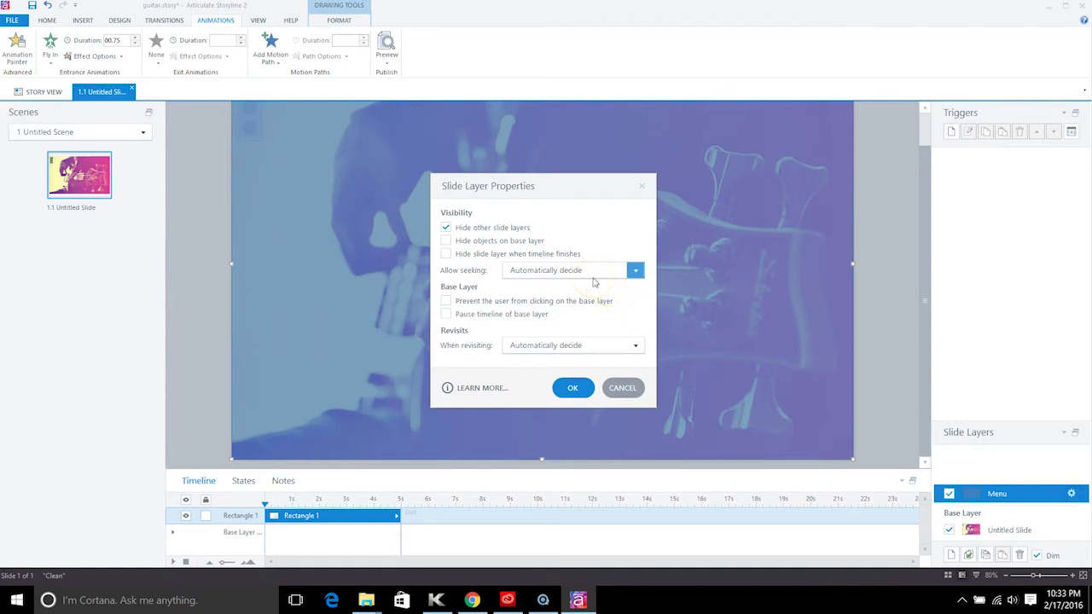
{"action": "left_click", "coordinate": [586, 346]}
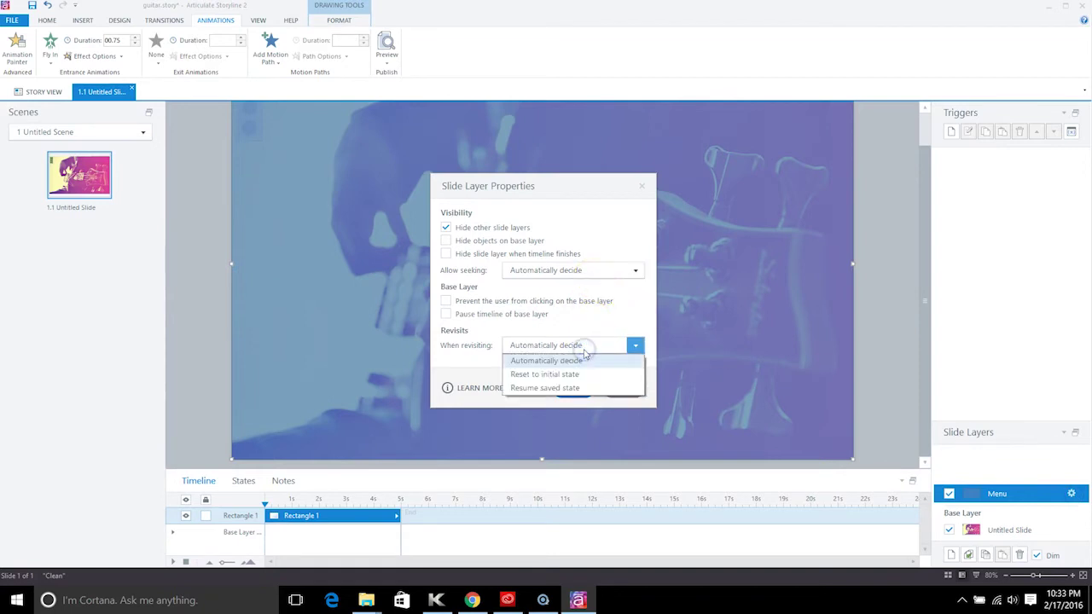
{"action": "left_click", "coordinate": [555, 381]}
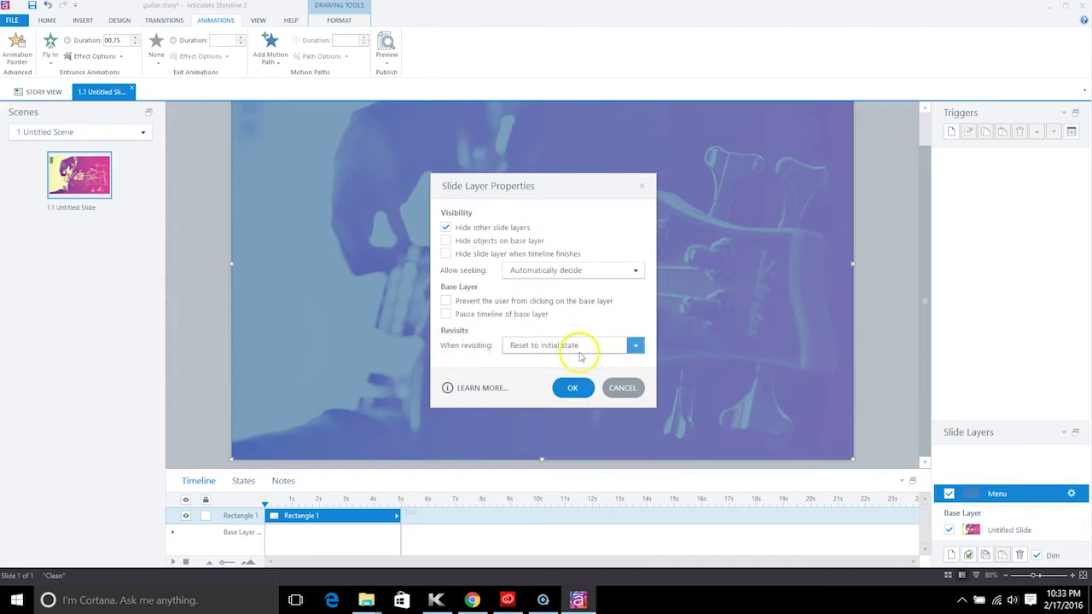
{"action": "left_click", "coordinate": [573, 389]}
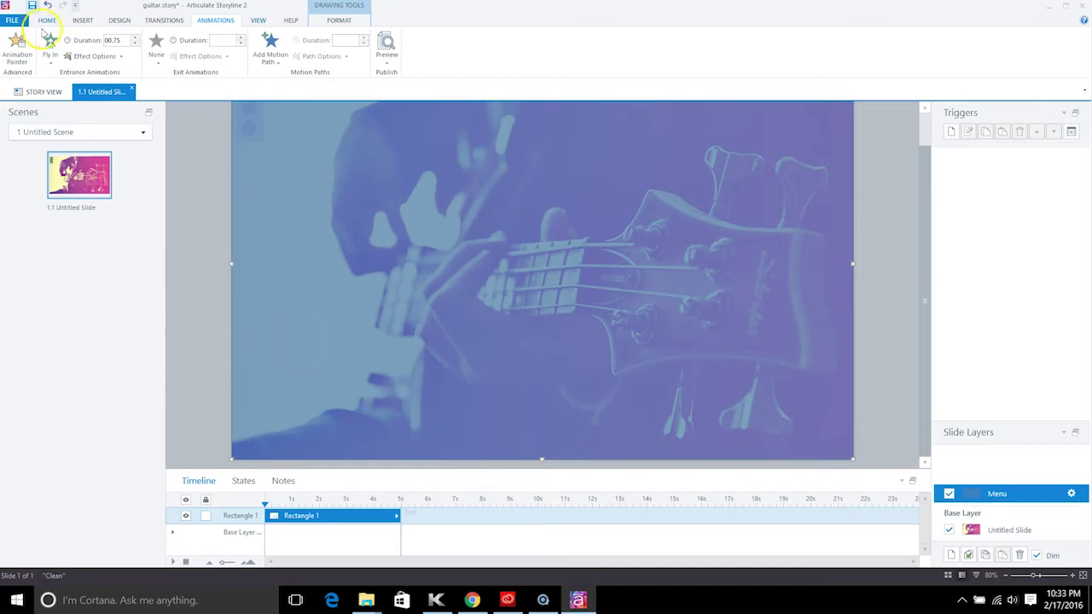
Step: Insert a Multiply (X) shape and draw it on the Menu layer
{"action": "left_click", "coordinate": [85, 20]}
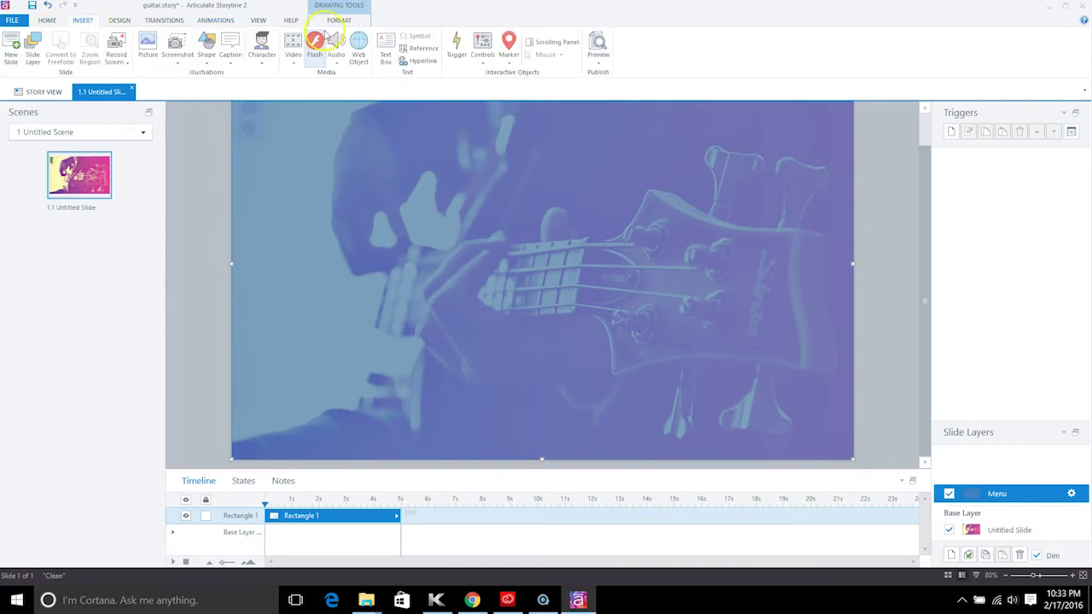
{"action": "left_click", "coordinate": [207, 63]}
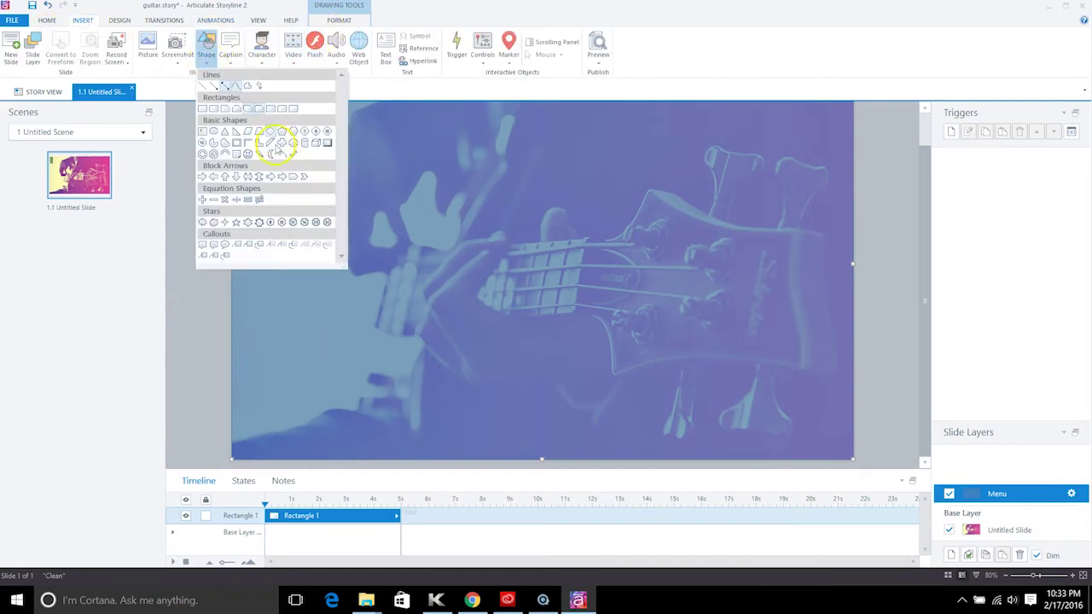
{"action": "left_click", "coordinate": [229, 203]}
{"action": "left_click_drag", "start_coordinate": [341, 173], "coordinate": [611, 168]}
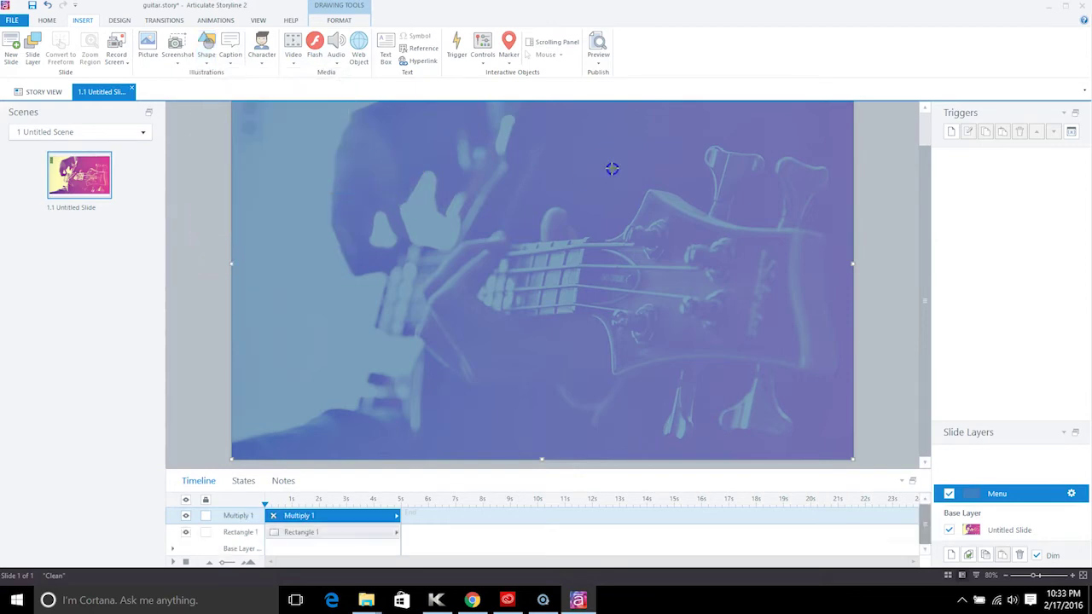
{"action": "left_click", "coordinate": [660, 217]}
{"action": "left_click_drag", "start_coordinate": [921, 224], "coordinate": [922, 166]}
{"action": "left_click", "coordinate": [652, 219]}
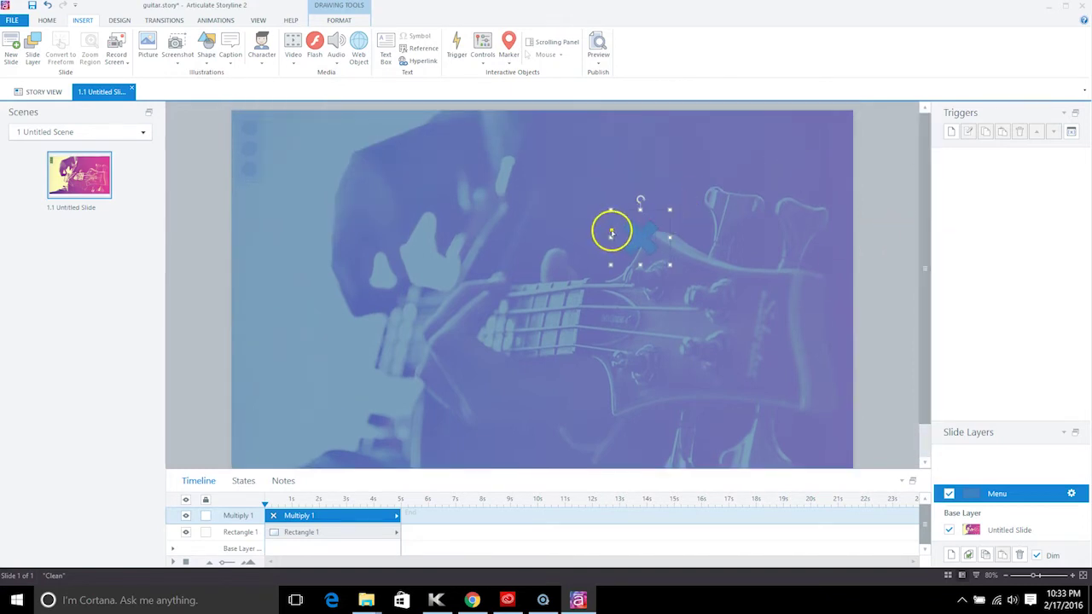
{"action": "left_click", "coordinate": [612, 233]}
{"action": "left_click", "coordinate": [612, 232]}
Step: Set the X shape's fill and outline to white
{"action": "left_click", "coordinate": [339, 20]}
{"action": "left_click", "coordinate": [494, 36]}
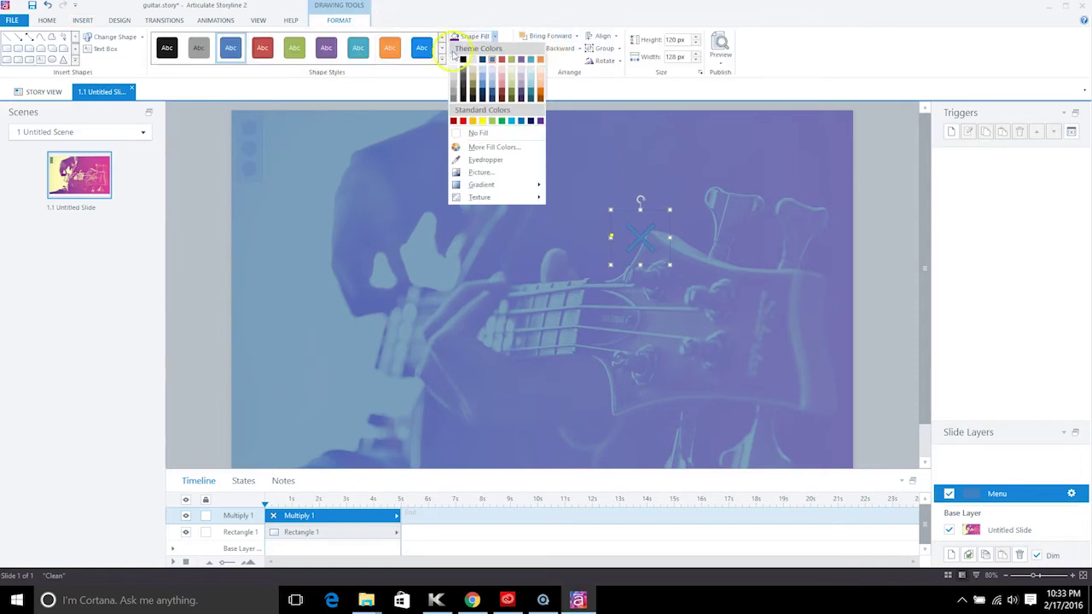
{"action": "left_click", "coordinate": [455, 63]}
{"action": "left_click", "coordinate": [507, 48]}
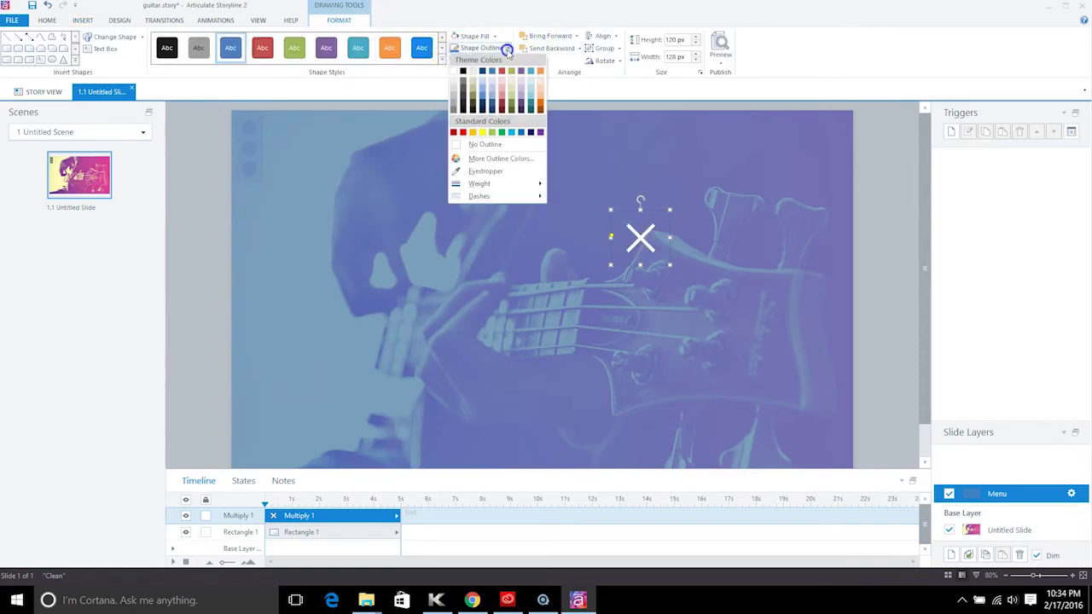
{"action": "left_click", "coordinate": [454, 71]}
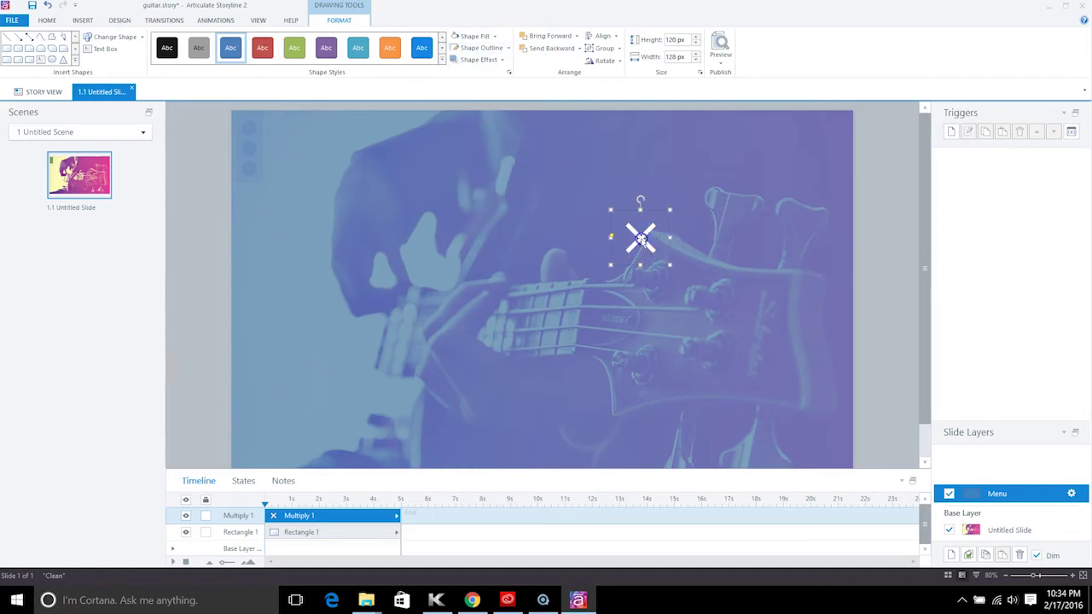
Step: Move the white X to the slide's top-right corner, then select Rectangle 1
{"action": "left_click_drag", "start_coordinate": [625, 236], "coordinate": [819, 137]}
{"action": "left_click", "coordinate": [895, 197]}
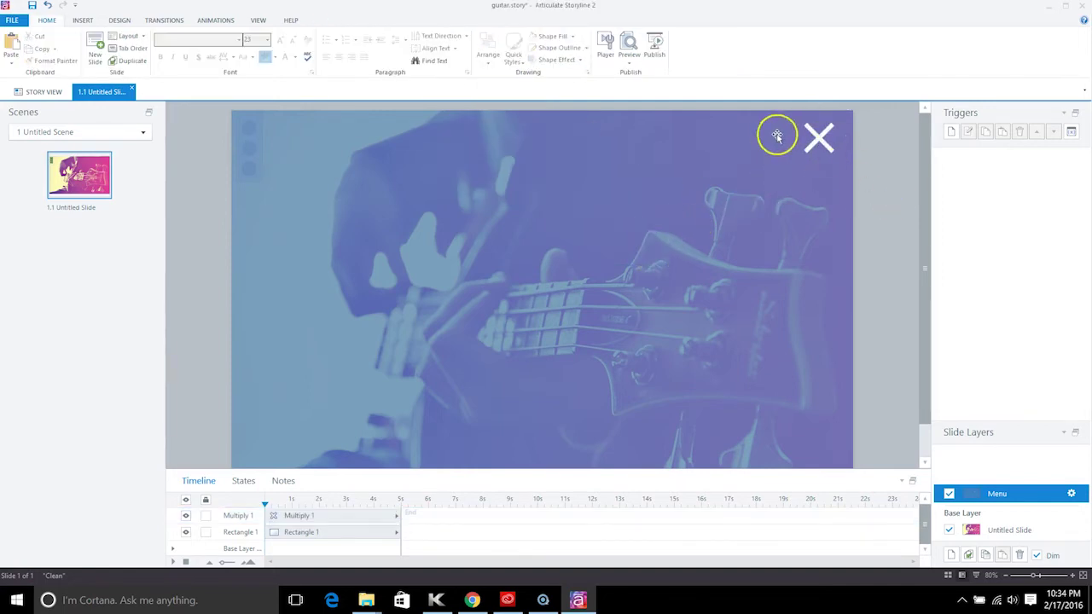
{"action": "left_click", "coordinate": [819, 138]}
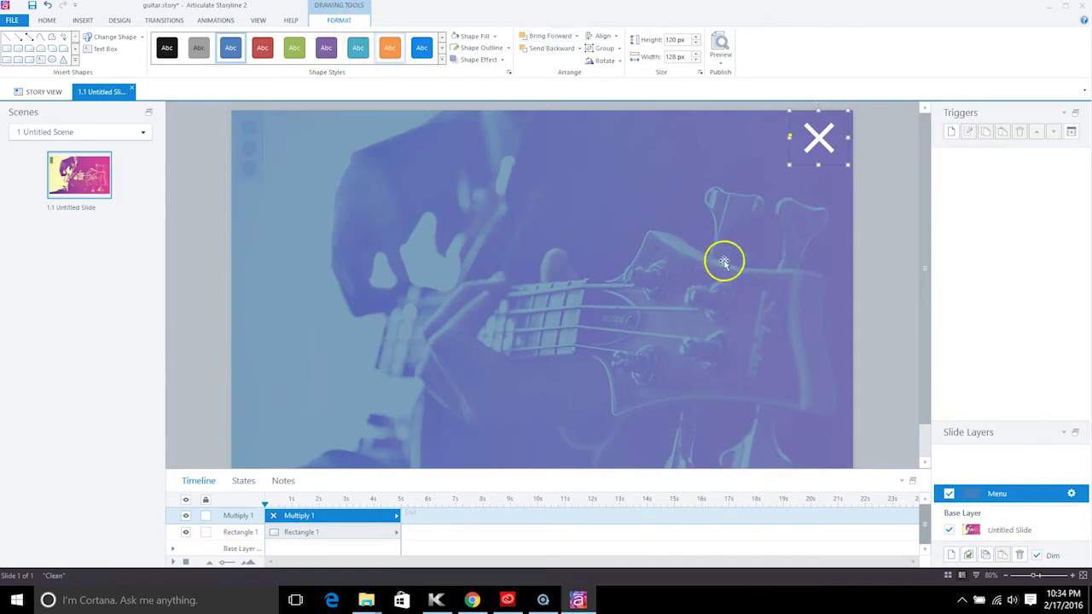
{"action": "left_click", "coordinate": [334, 218]}
{"action": "left_click", "coordinate": [309, 544]}
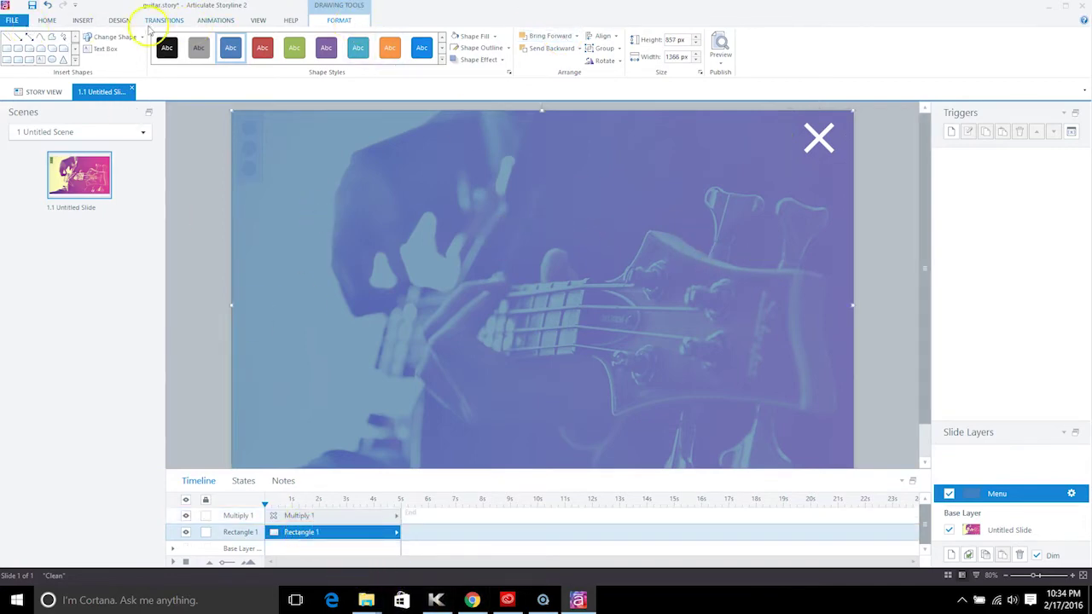
Step: Copy Rectangle 1's 0.75-second Fly In entrance onto the X shape with Animation Painter
{"action": "left_click", "coordinate": [210, 23]}
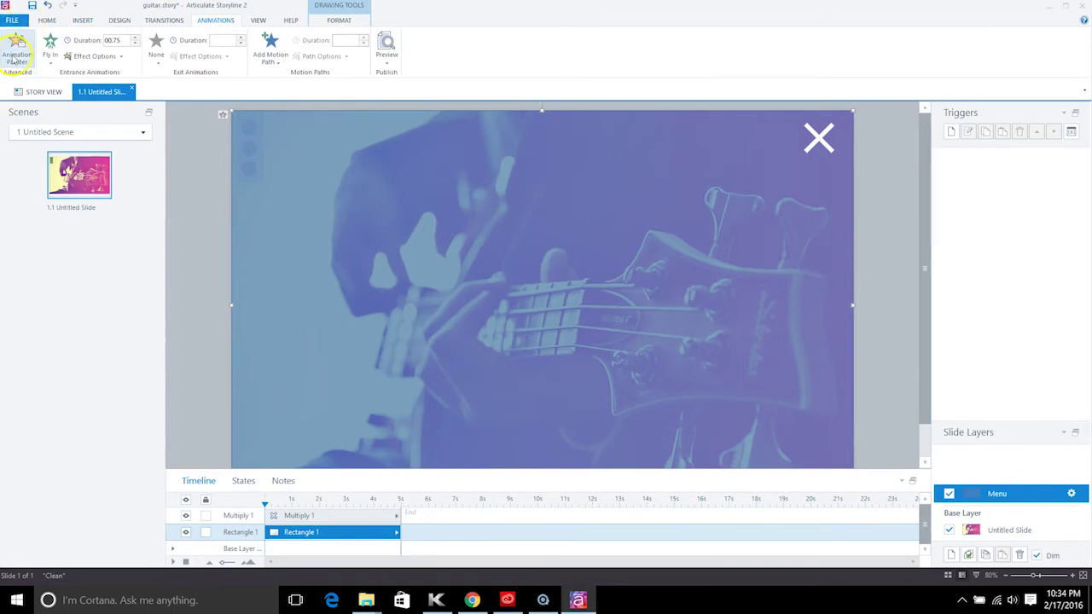
{"action": "left_click", "coordinate": [16, 56]}
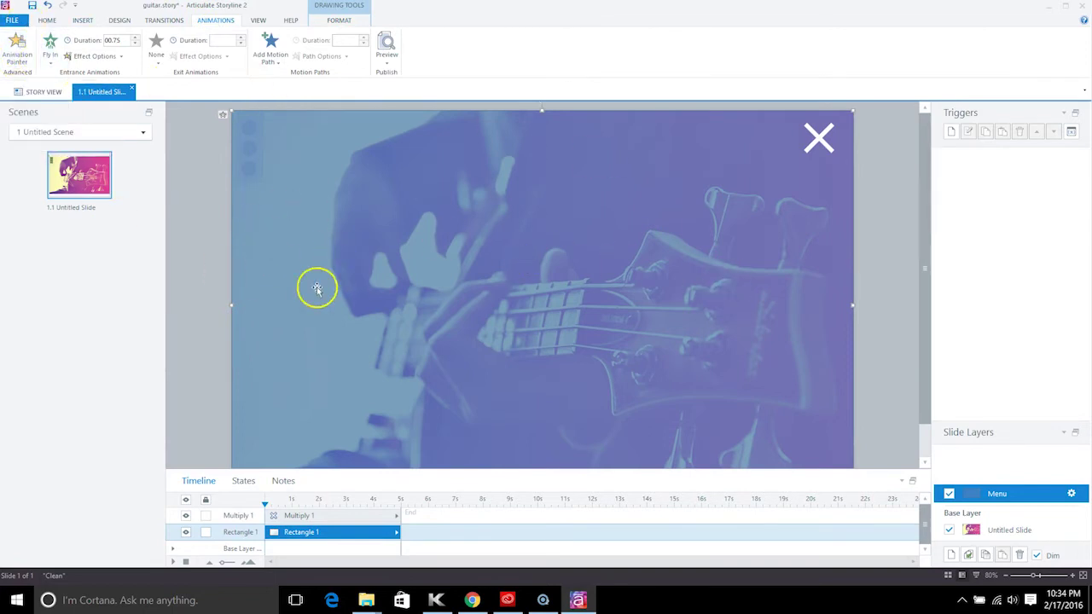
{"action": "left_click", "coordinate": [17, 56]}
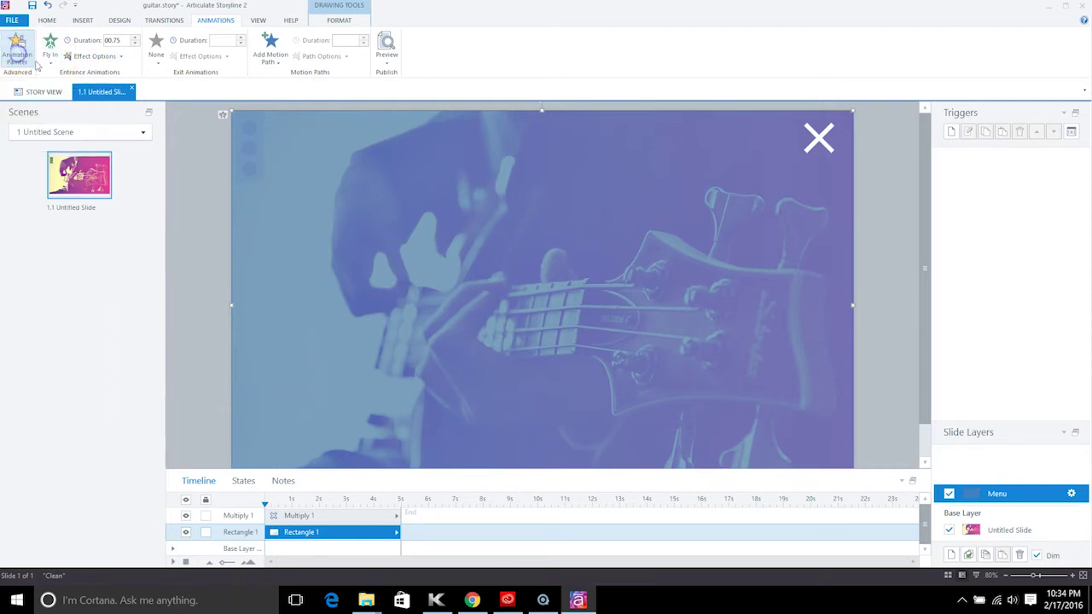
{"action": "left_click", "coordinate": [821, 142]}
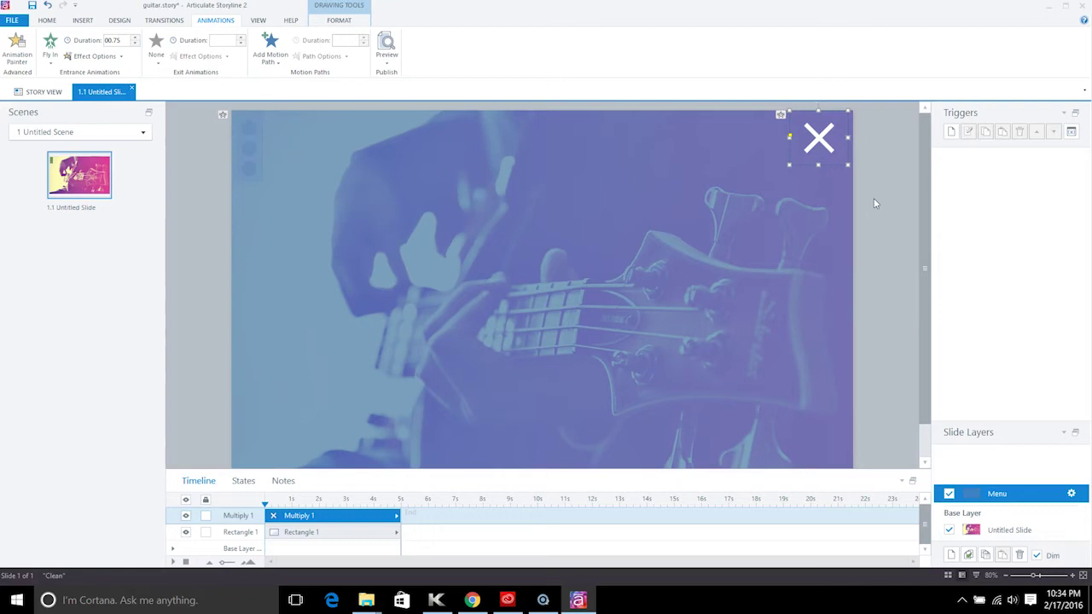
{"action": "left_click", "coordinate": [882, 247]}
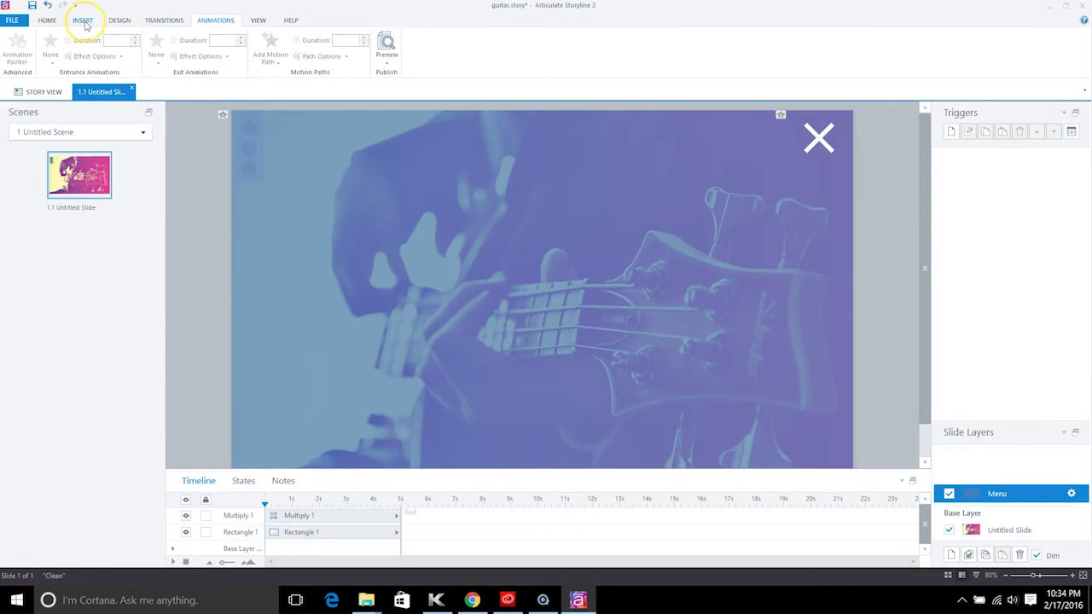
Step: Draw a rectangular hotspot, Hotspot 1, over the white X icon in the top-right corner
{"action": "left_click", "coordinate": [84, 21]}
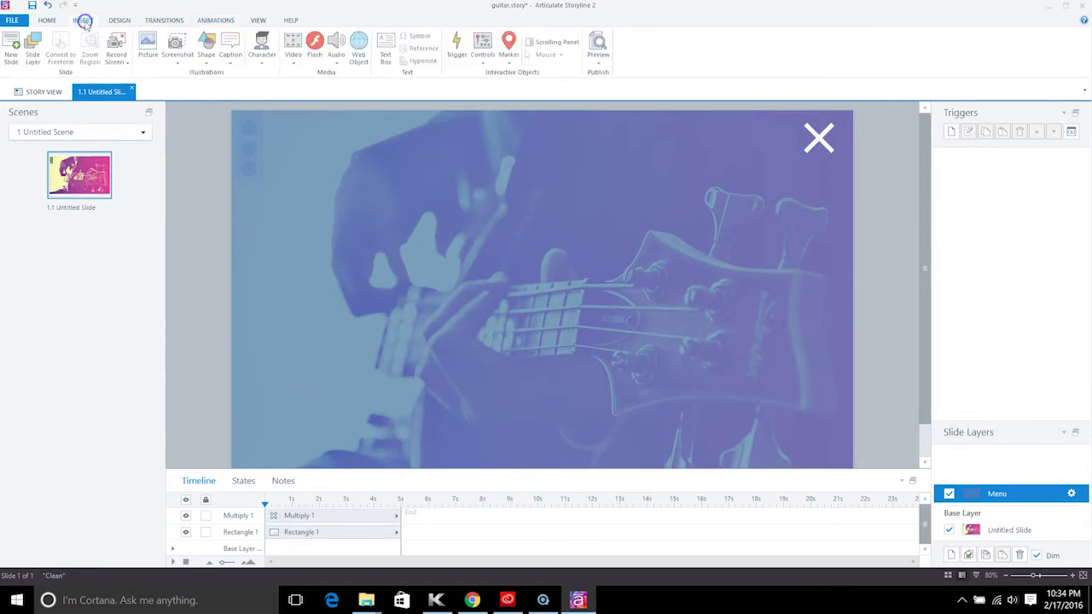
{"action": "left_click", "coordinate": [486, 61]}
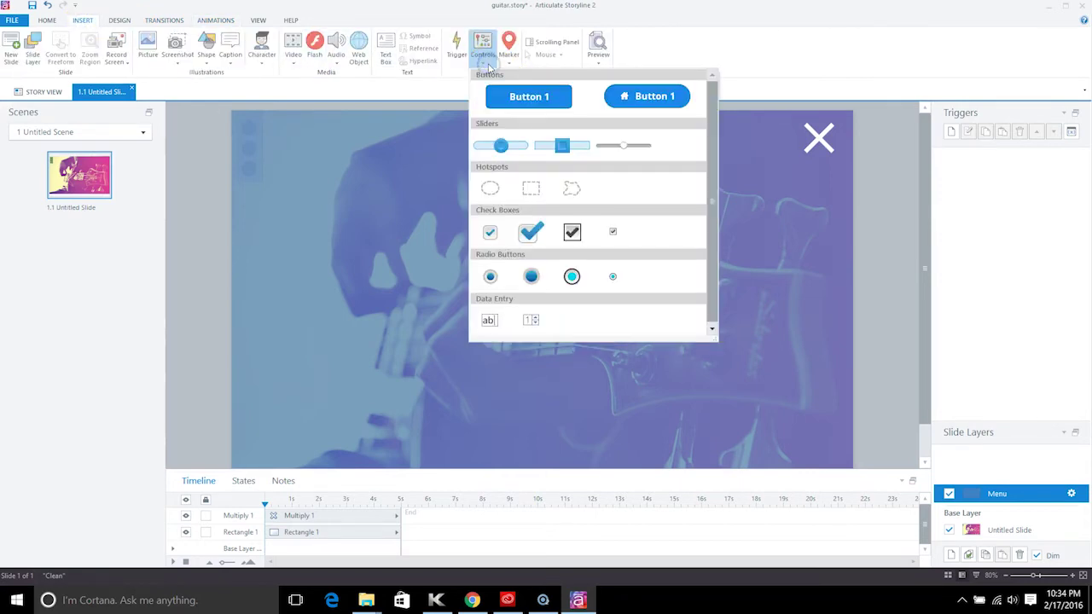
{"action": "left_click", "coordinate": [528, 186]}
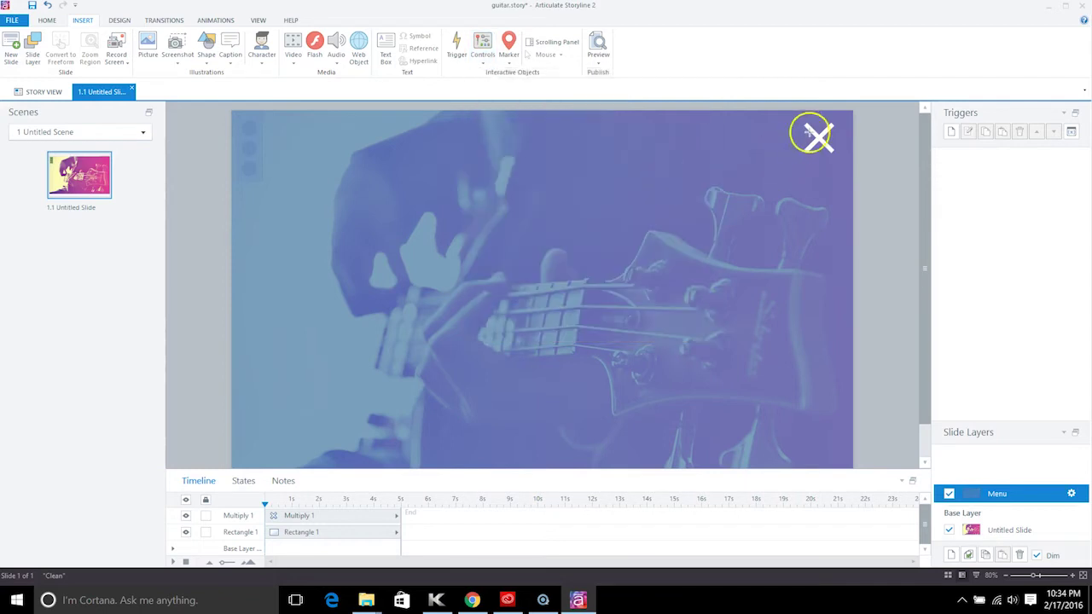
{"action": "left_click", "coordinate": [485, 52]}
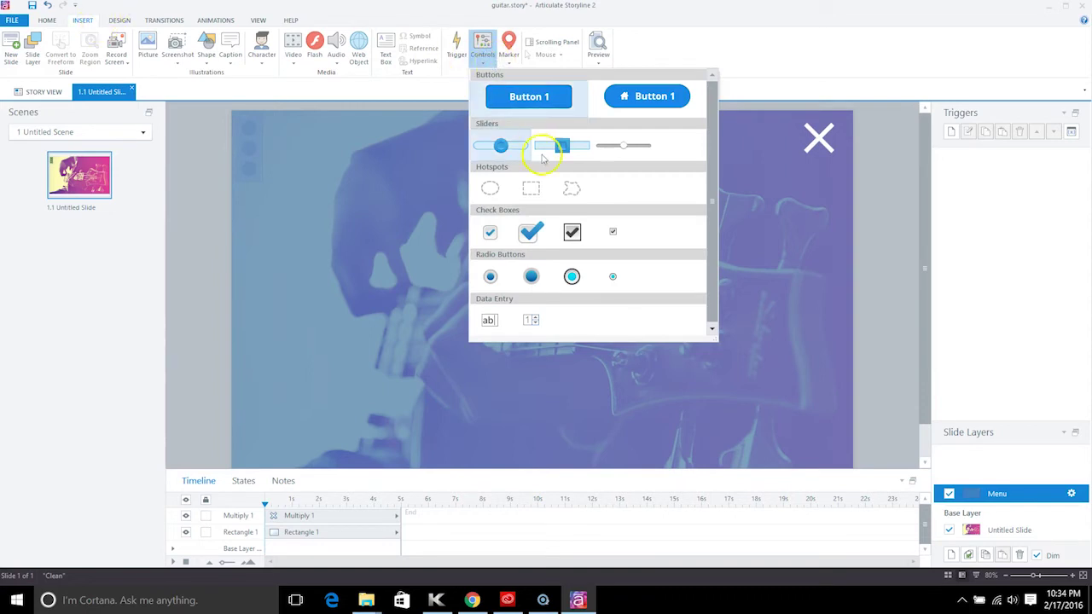
{"action": "left_click", "coordinate": [533, 192]}
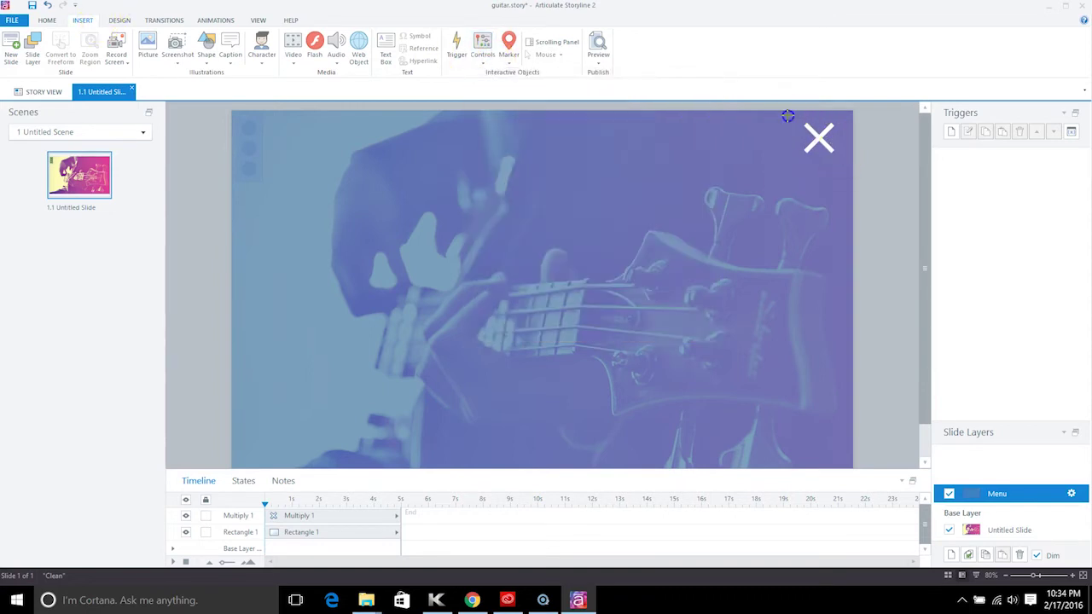
{"action": "left_click", "coordinate": [815, 145]}
{"action": "left_click", "coordinate": [483, 53]}
{"action": "left_click", "coordinate": [533, 187]}
{"action": "mouse_move", "coordinate": [787, 122]}
{"action": "left_mouse_down"}
{"action": "mouse_move", "coordinate": [842, 171]}
{"action": "mouse_move", "coordinate": [827, 150]}
{"action": "left_mouse_up"}
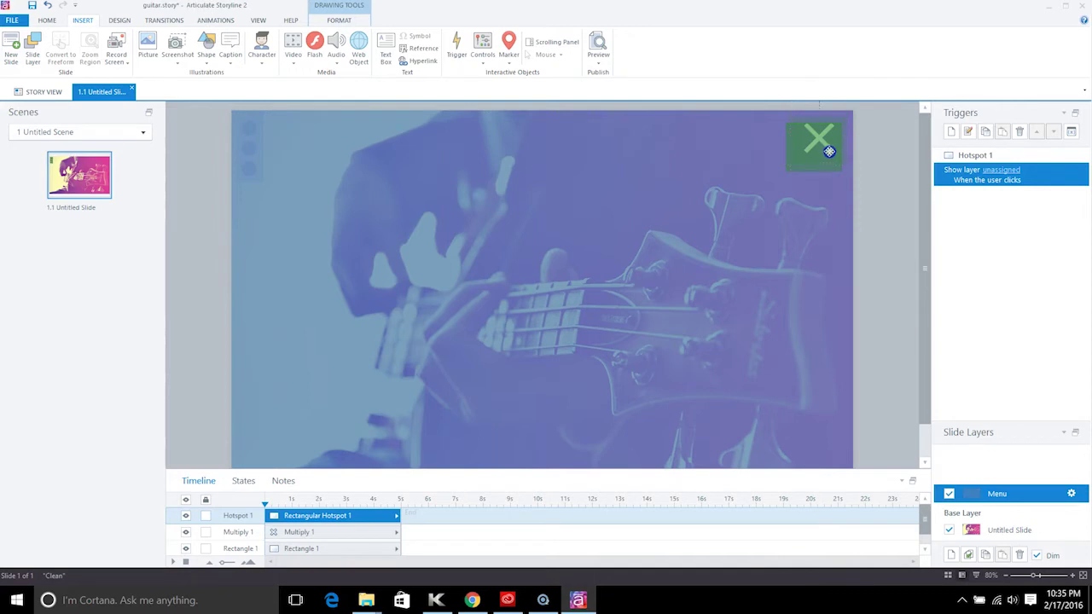
{"action": "left_click_drag", "start_coordinate": [829, 152], "coordinate": [829, 152]}
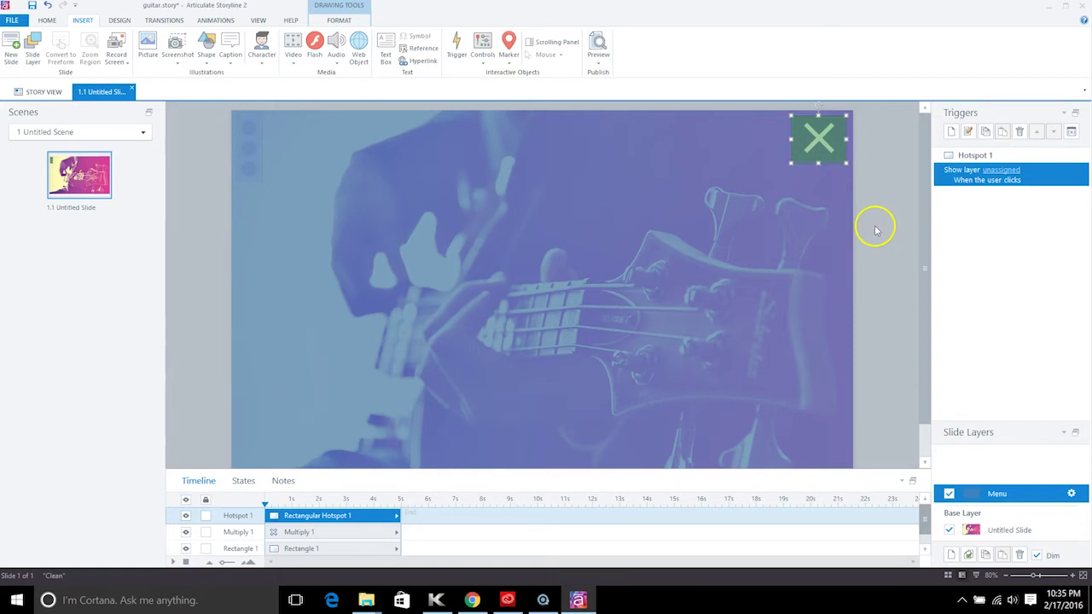
Step: Change Hotspot 1's click trigger to Hide layer for This Layer
{"action": "double_click", "coordinate": [958, 181]}
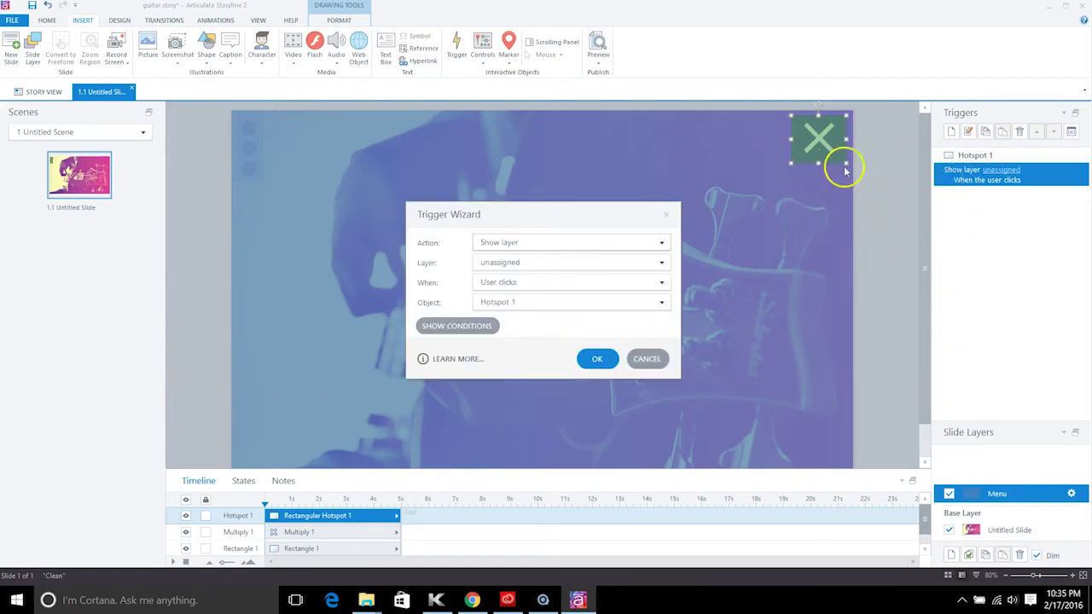
{"action": "left_click", "coordinate": [531, 245]}
{"action": "left_click", "coordinate": [517, 230]}
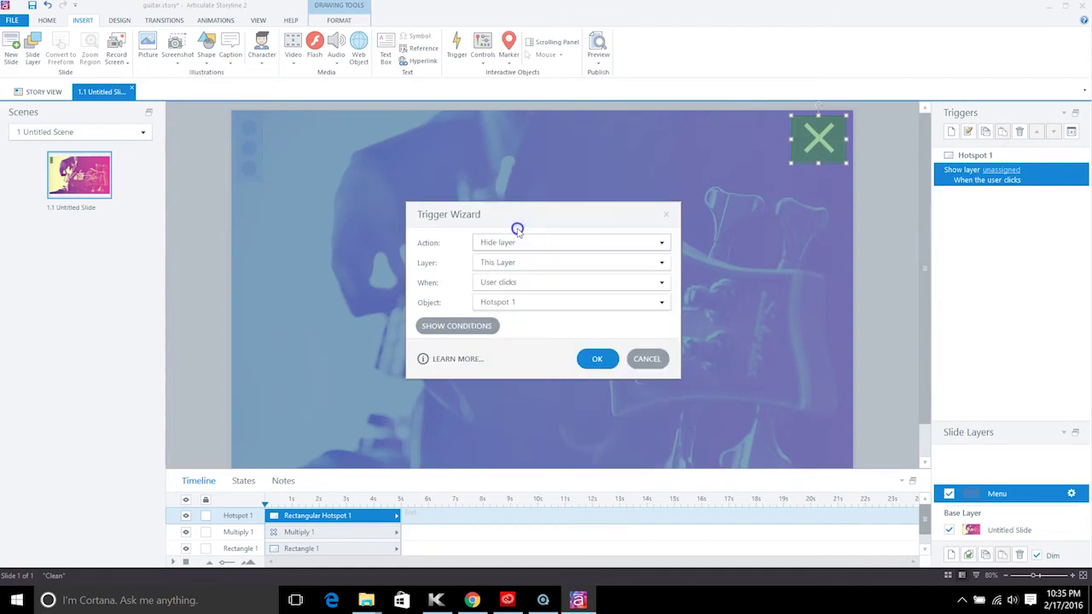
{"action": "left_click", "coordinate": [595, 358]}
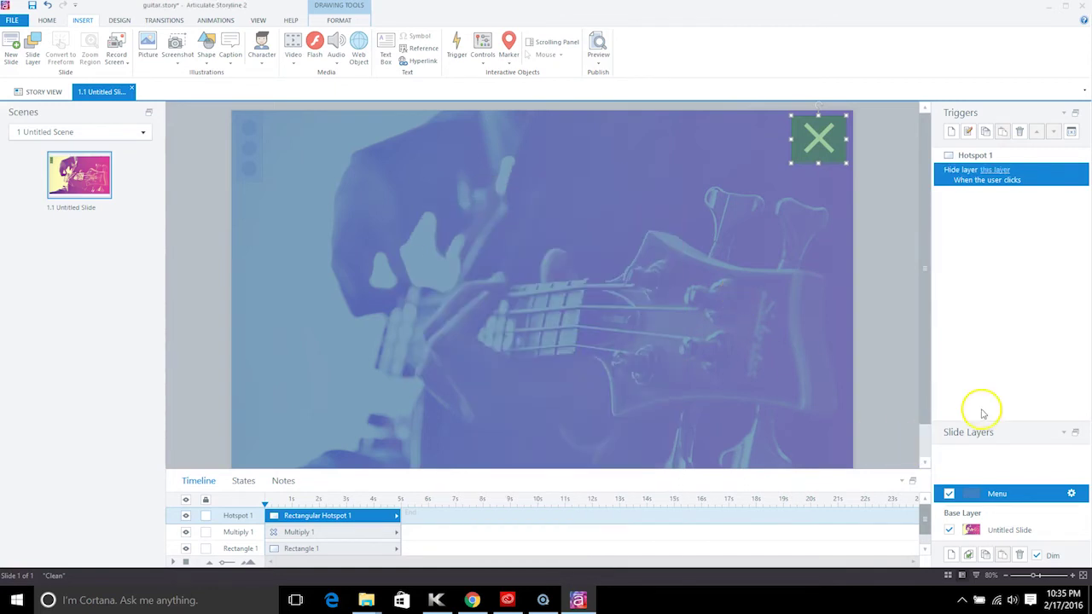
{"action": "left_click", "coordinate": [982, 498]}
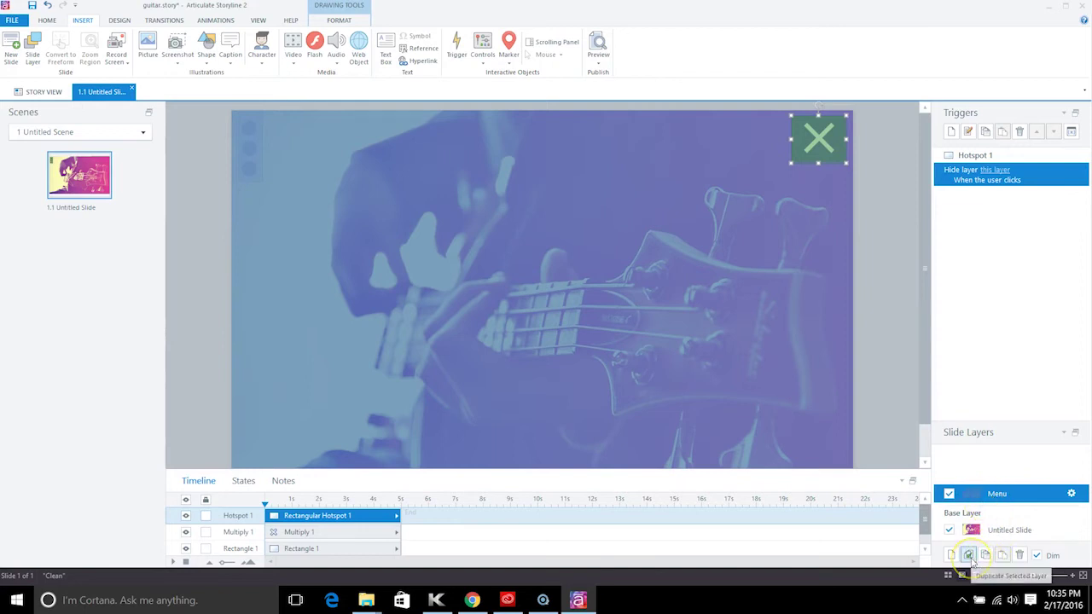
Step: Duplicate the Menu layer and rename the copy from 'Menu - Copy' to 'Menu Slideout'
{"action": "left_click", "coordinate": [968, 555]}
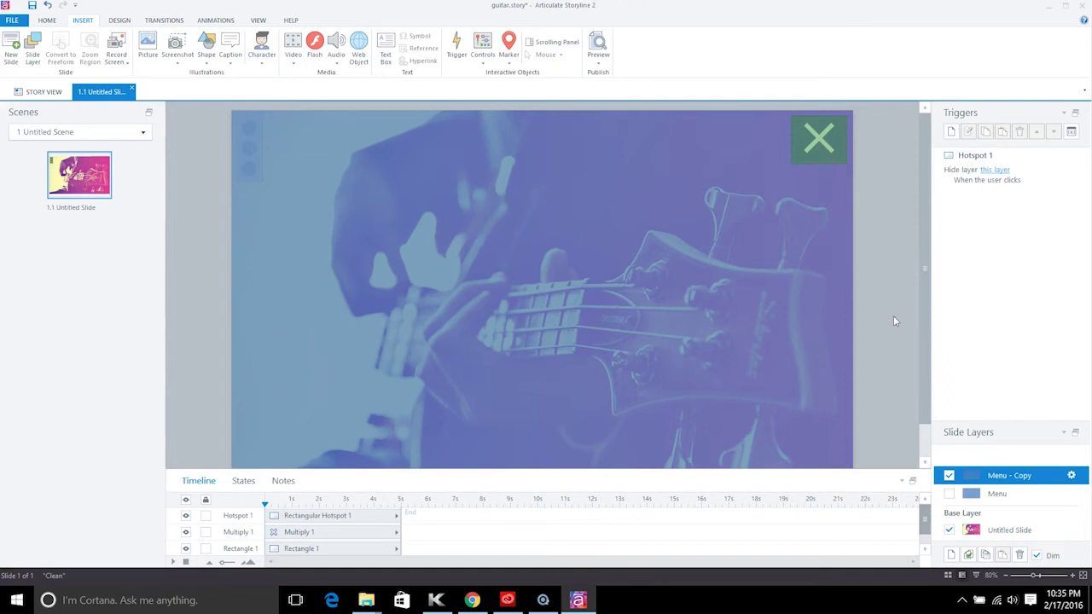
{"action": "left_click", "coordinate": [973, 482]}
{"action": "double_click", "coordinate": [1026, 476]}
{"action": "left_click", "coordinate": [1036, 476]}
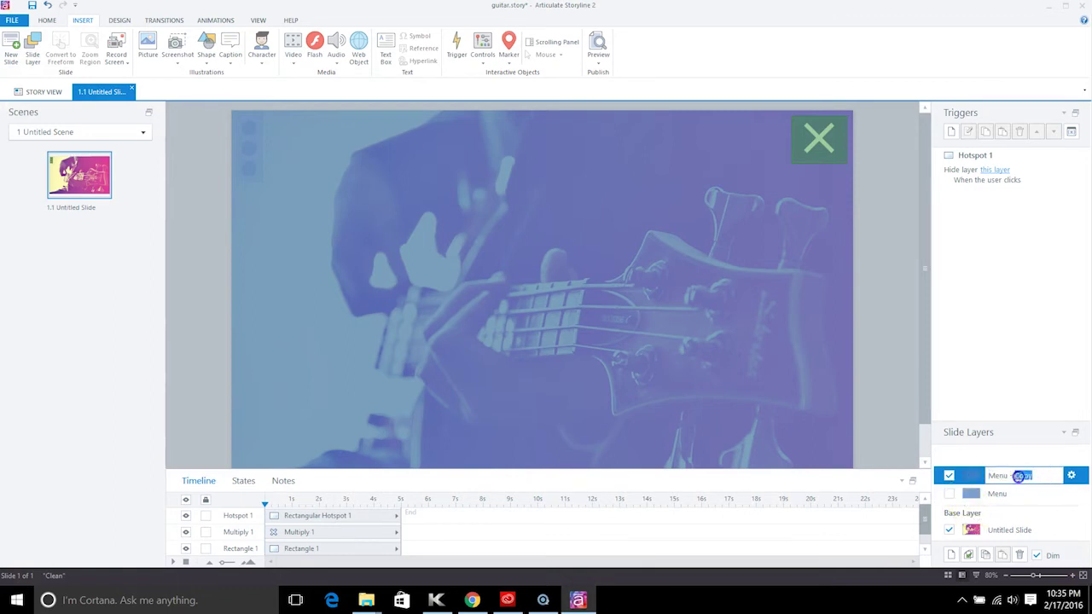
{"action": "key", "text": "BackSpace"}
{"action": "type", "text": "Slideout"}
{"action": "key", "text": "Return"}
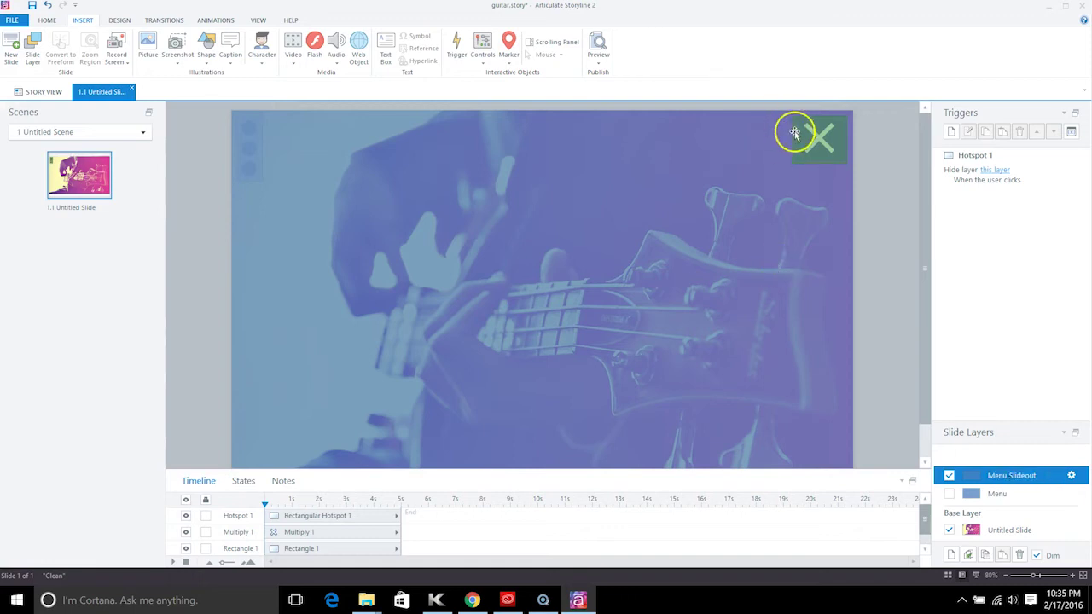
{"action": "left_click", "coordinate": [589, 156]}
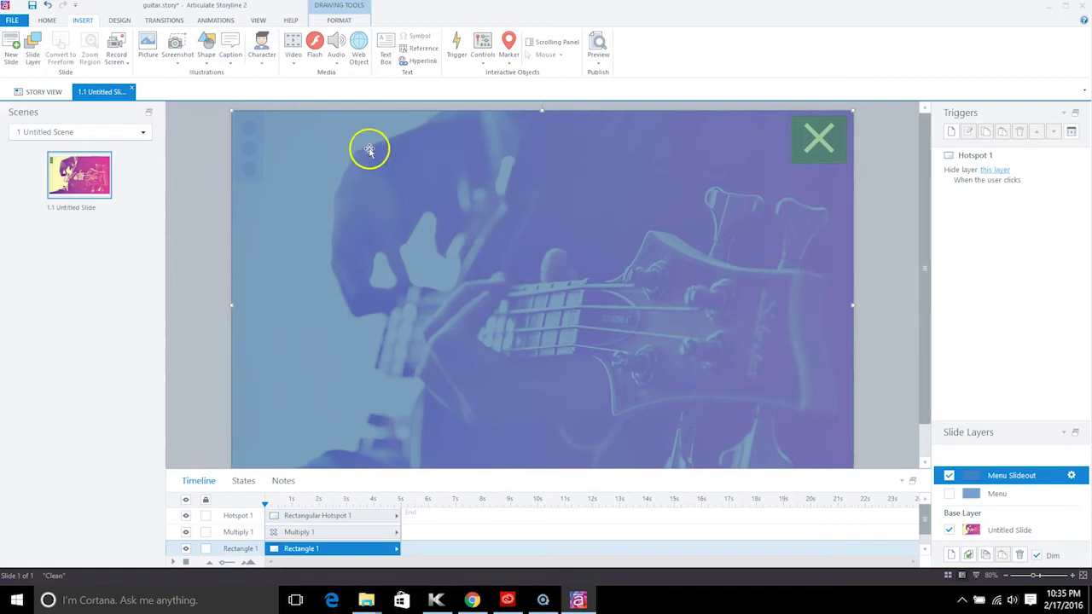
Step: Set Rectangle 1's entrance to None and its exit to Fly Out To Left
{"action": "left_click", "coordinate": [215, 20]}
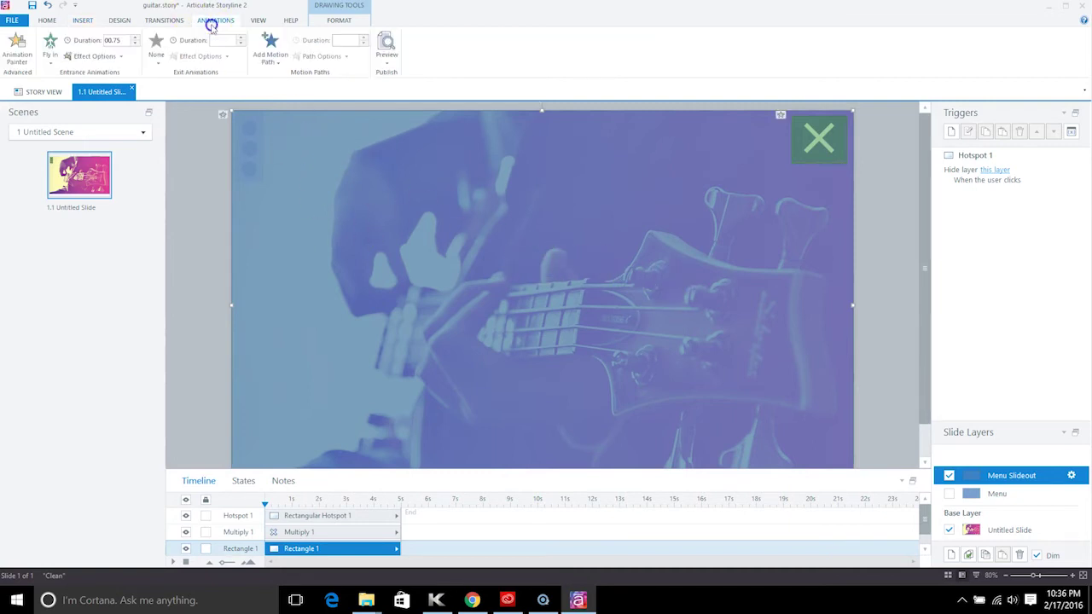
{"action": "left_click", "coordinate": [54, 60]}
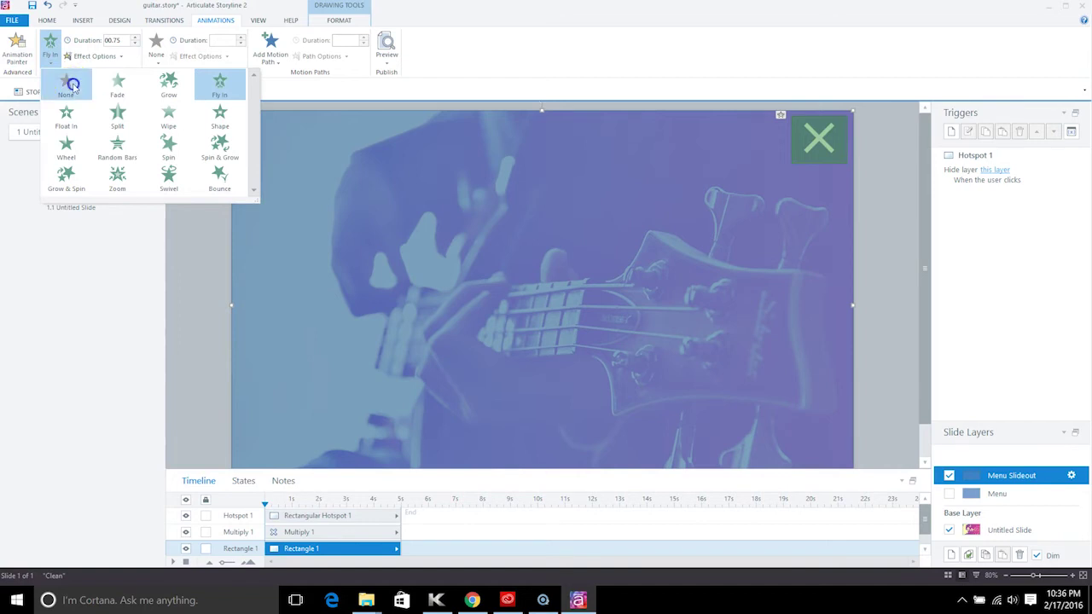
{"action": "left_click", "coordinate": [66, 83]}
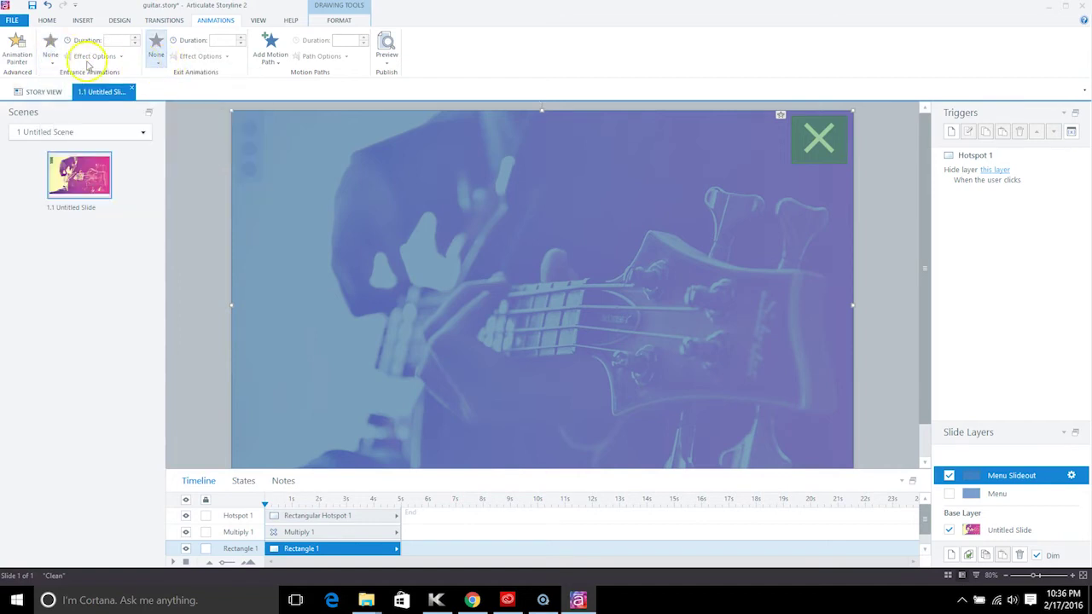
{"action": "left_click", "coordinate": [158, 66]}
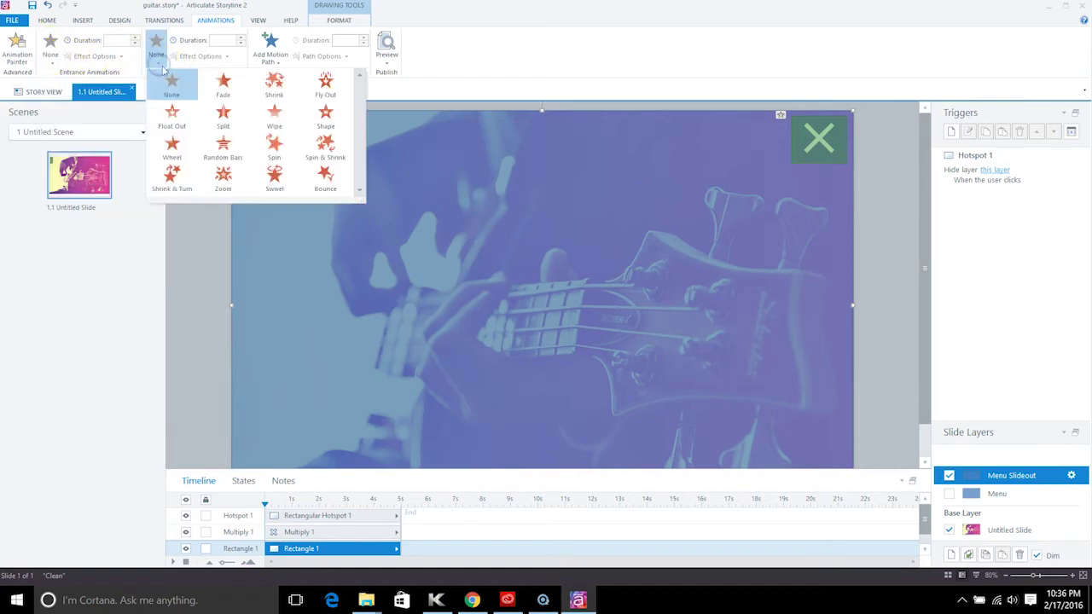
{"action": "left_click", "coordinate": [326, 87]}
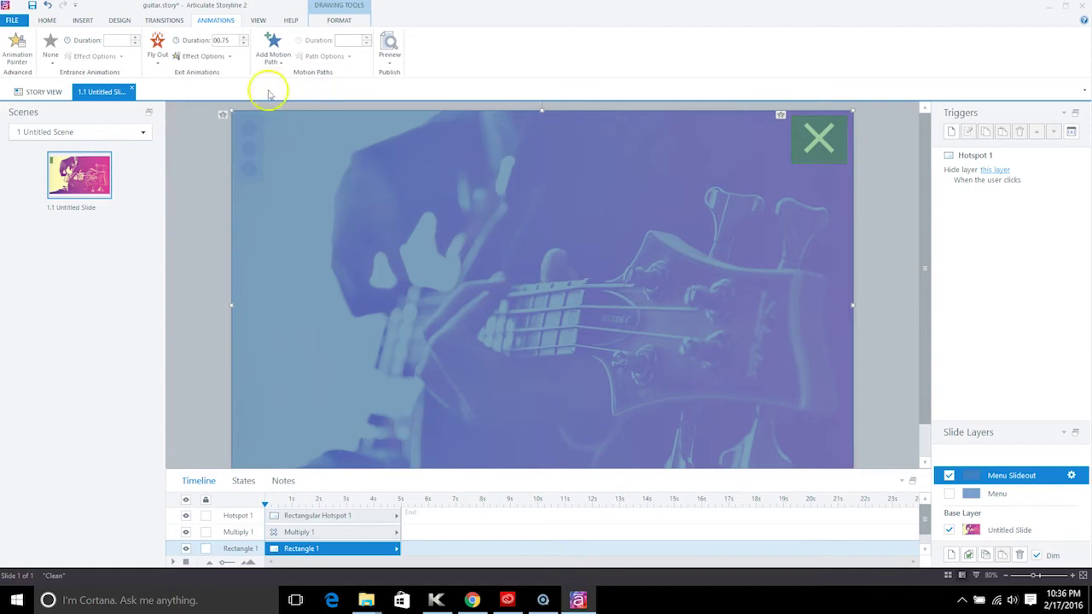
{"action": "left_click", "coordinate": [205, 56]}
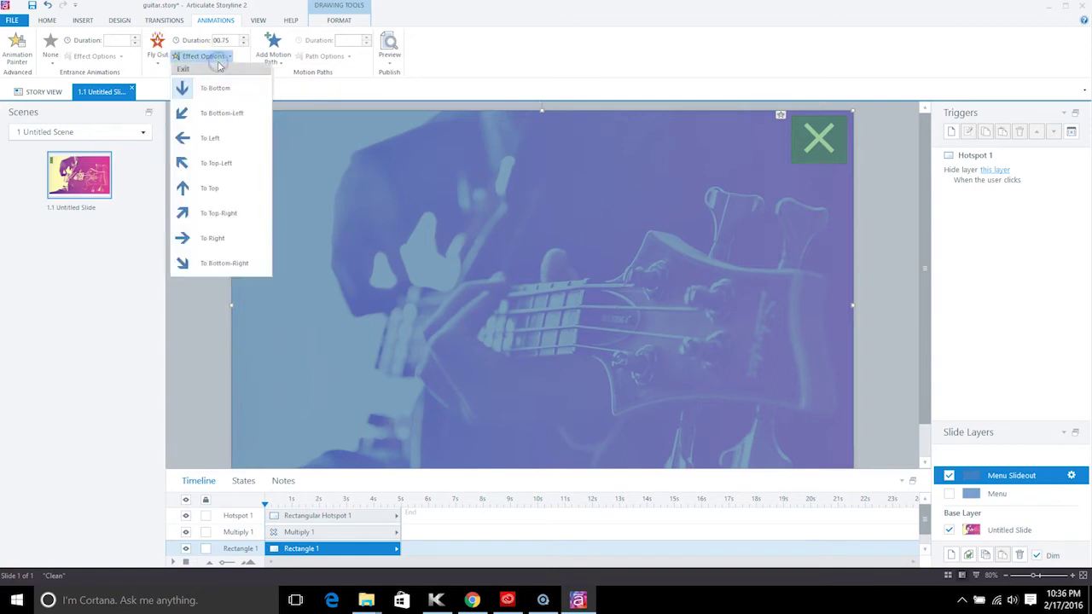
{"action": "left_click", "coordinate": [235, 137]}
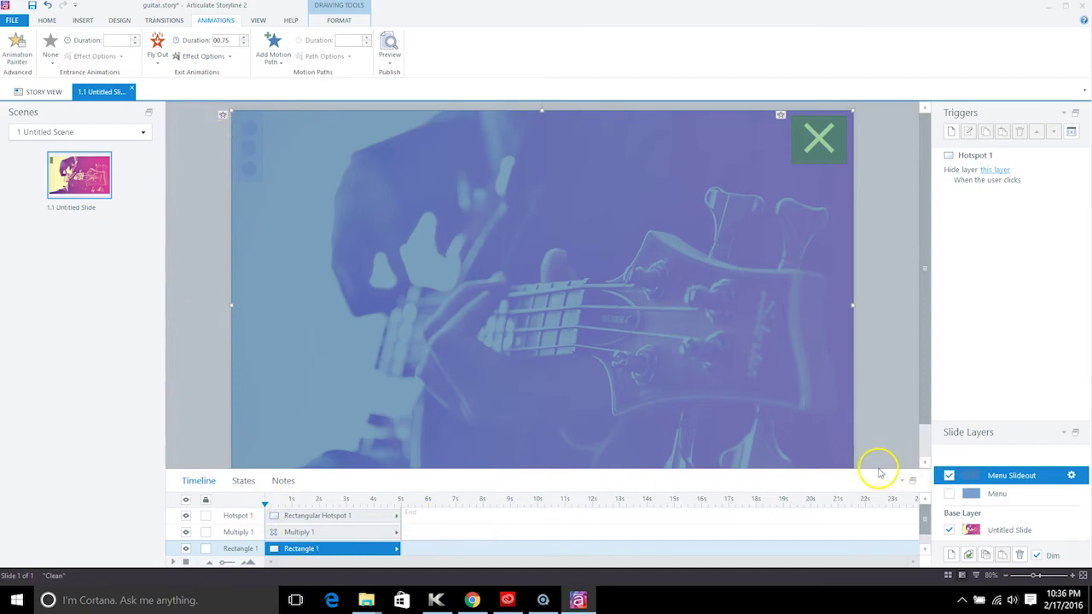
Step: Shorten the Menu Slideout layer's timeline to about half a second
{"action": "left_click_drag", "start_coordinate": [874, 470], "coordinate": [876, 455]}
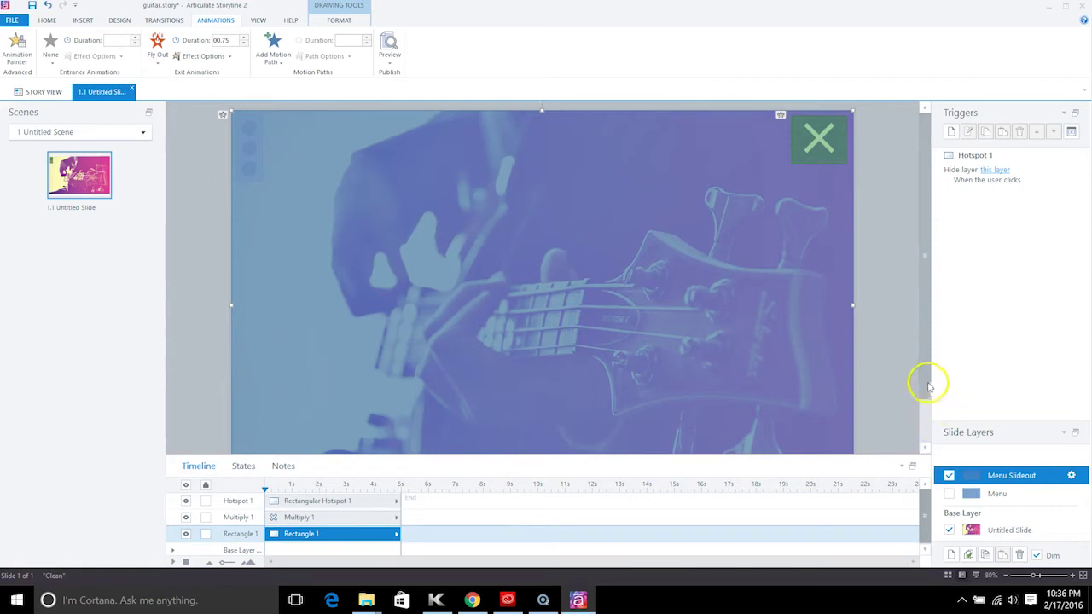
{"action": "left_click_drag", "start_coordinate": [927, 383], "coordinate": [927, 417]}
{"action": "left_click_drag", "start_coordinate": [402, 504], "coordinate": [279, 508]}
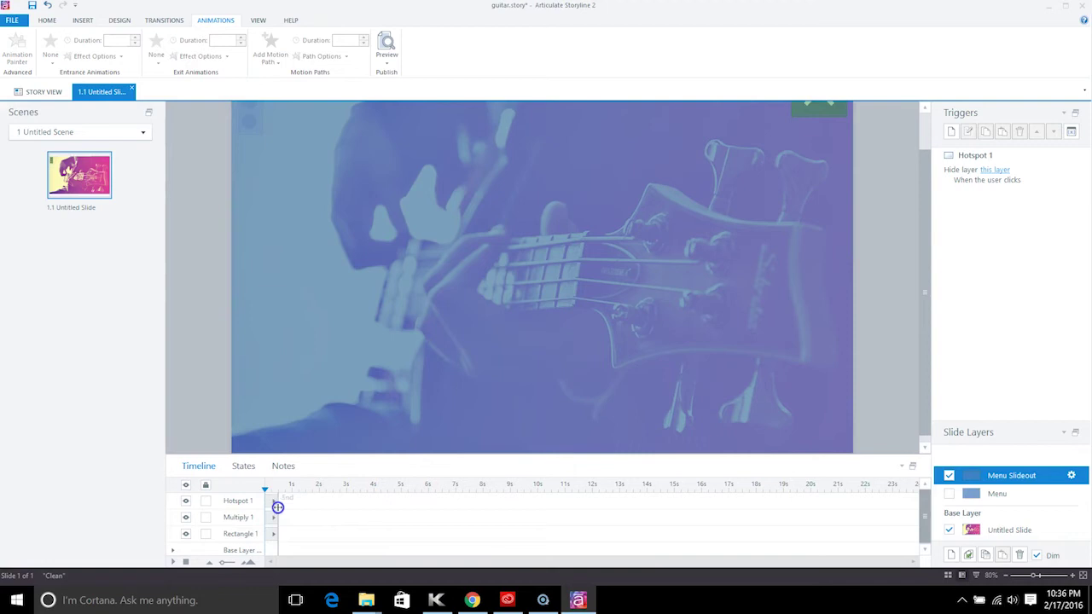
Step: Move Multiply 1 above Hotspot 1 and paint Rectangle 1's fly-out exit onto the X
{"action": "left_click", "coordinate": [278, 508]}
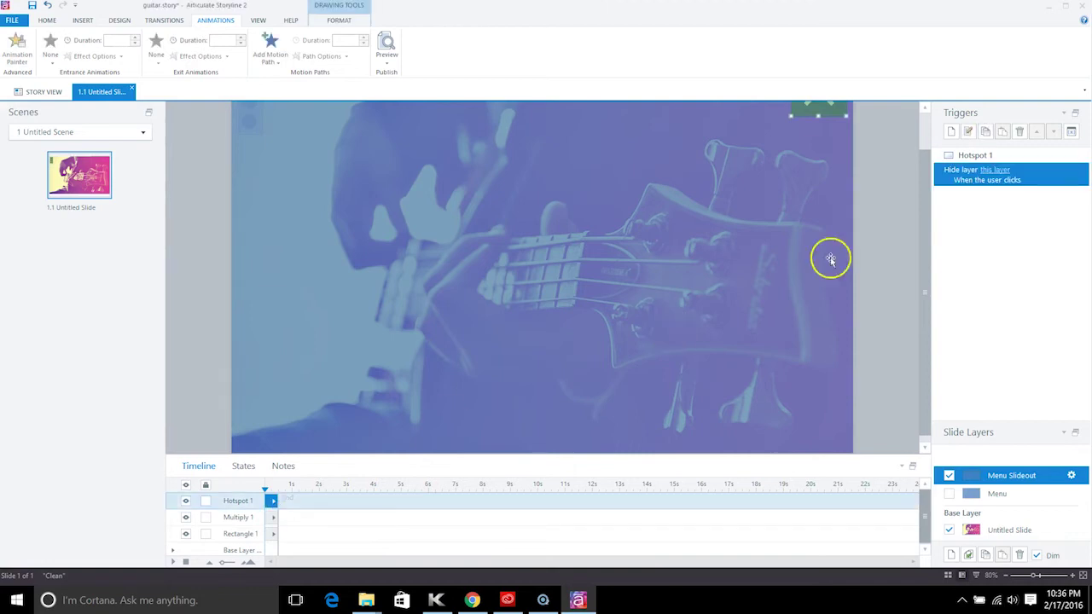
{"action": "left_click_drag", "start_coordinate": [926, 227], "coordinate": [928, 181]}
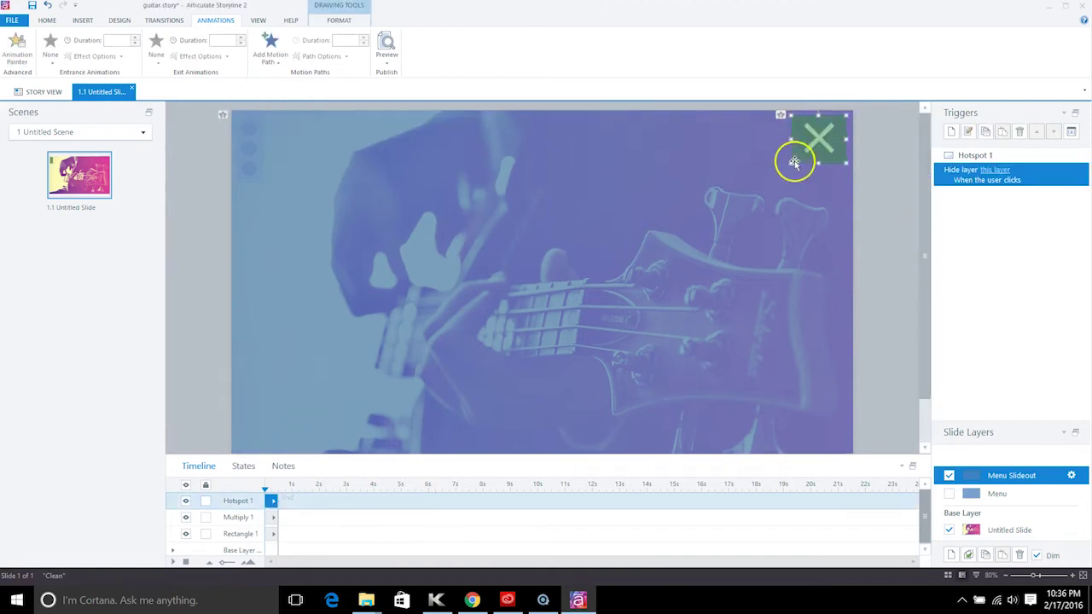
{"action": "left_click", "coordinate": [273, 517]}
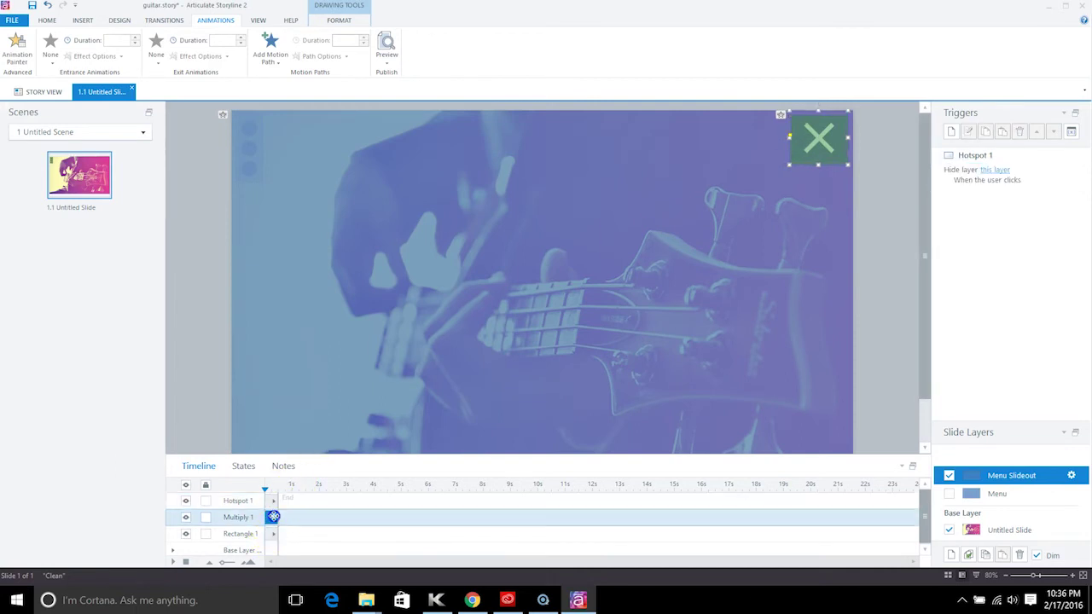
{"action": "left_click", "coordinate": [708, 235]}
{"action": "left_click_drag", "start_coordinate": [271, 516], "coordinate": [272, 500]}
{"action": "left_click", "coordinate": [569, 280]}
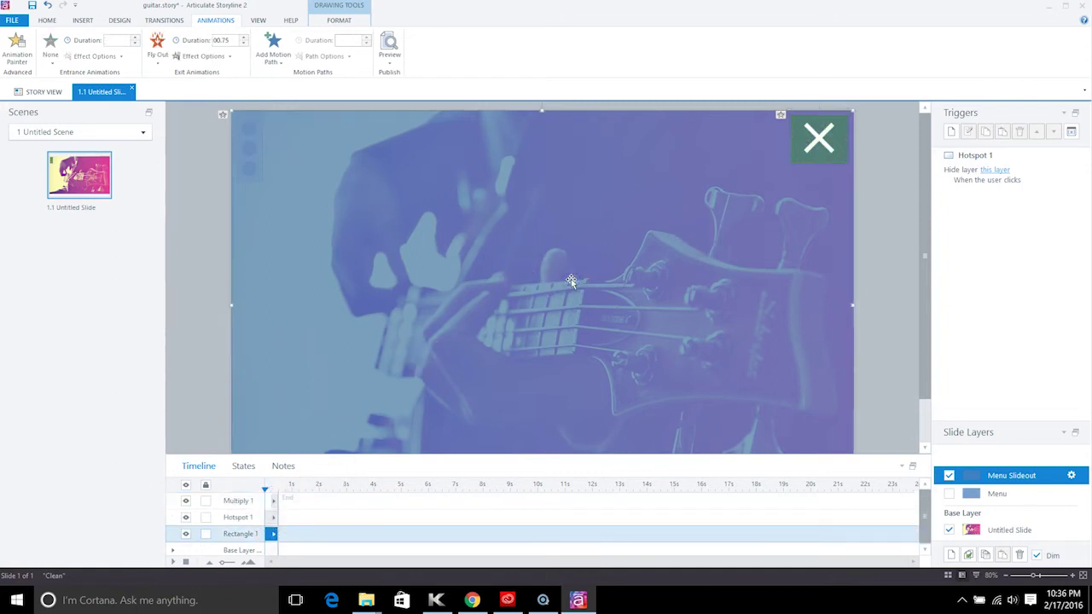
{"action": "left_click", "coordinate": [17, 49]}
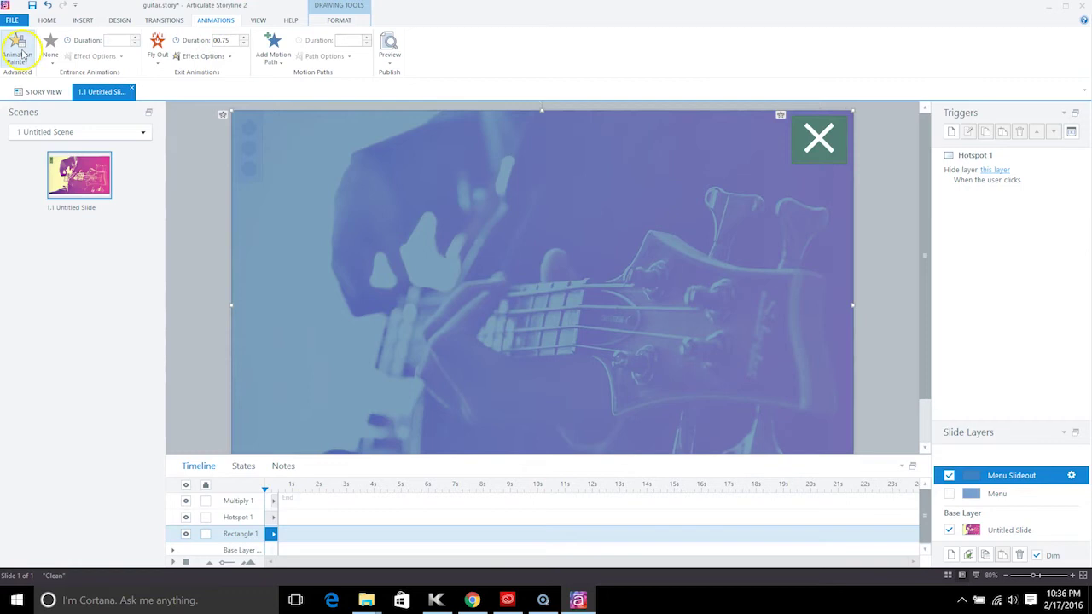
{"action": "left_click", "coordinate": [821, 138]}
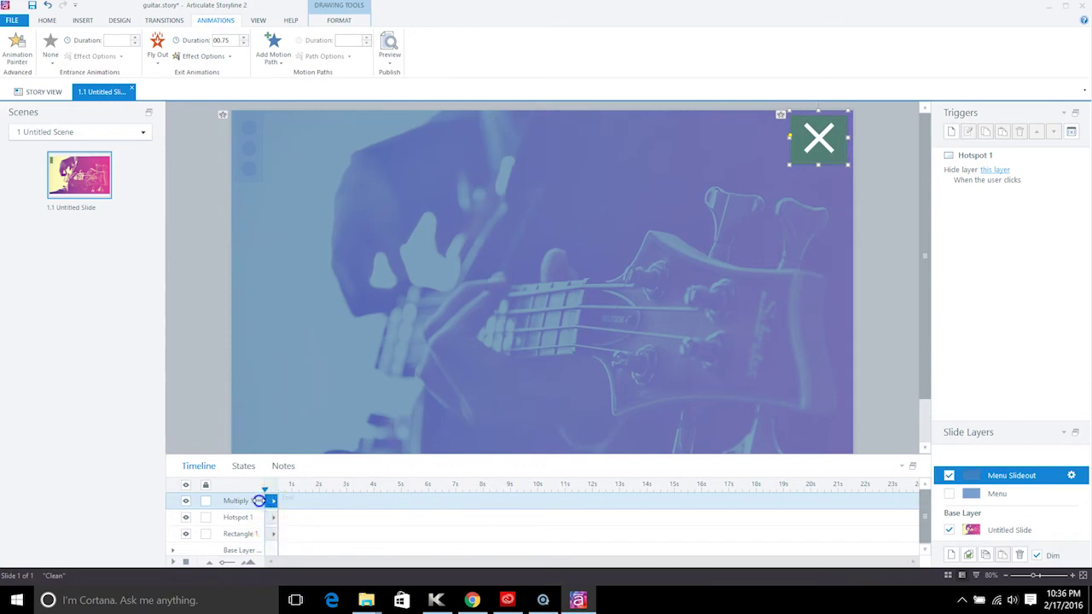
Step: Restore Hotspot 1 above Multiply 1, then delete Hotspot 1 and its trigger
{"action": "left_click", "coordinate": [270, 517]}
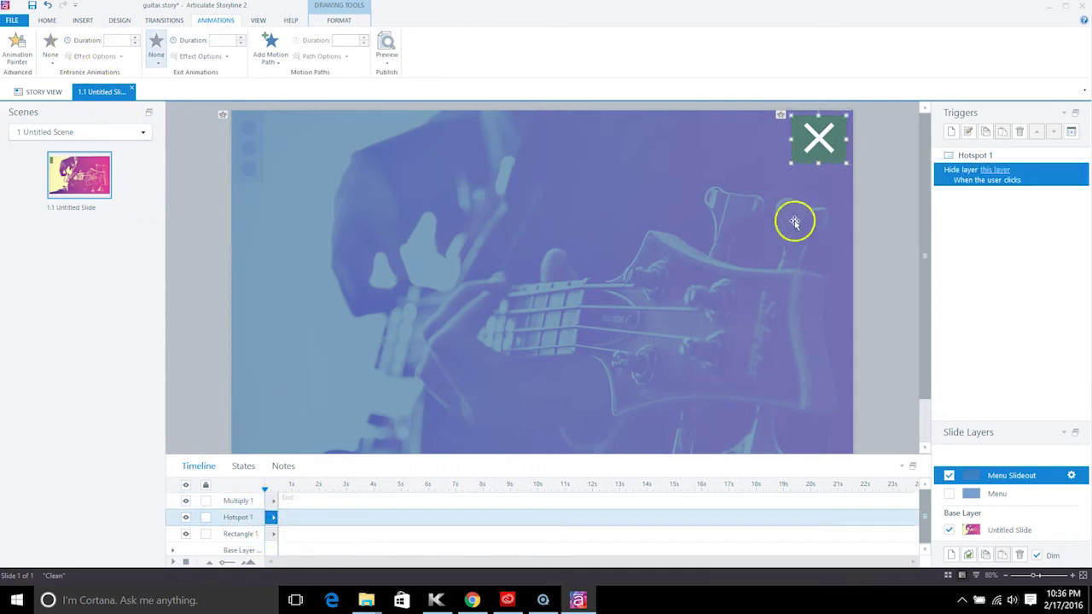
{"action": "left_click", "coordinate": [700, 275]}
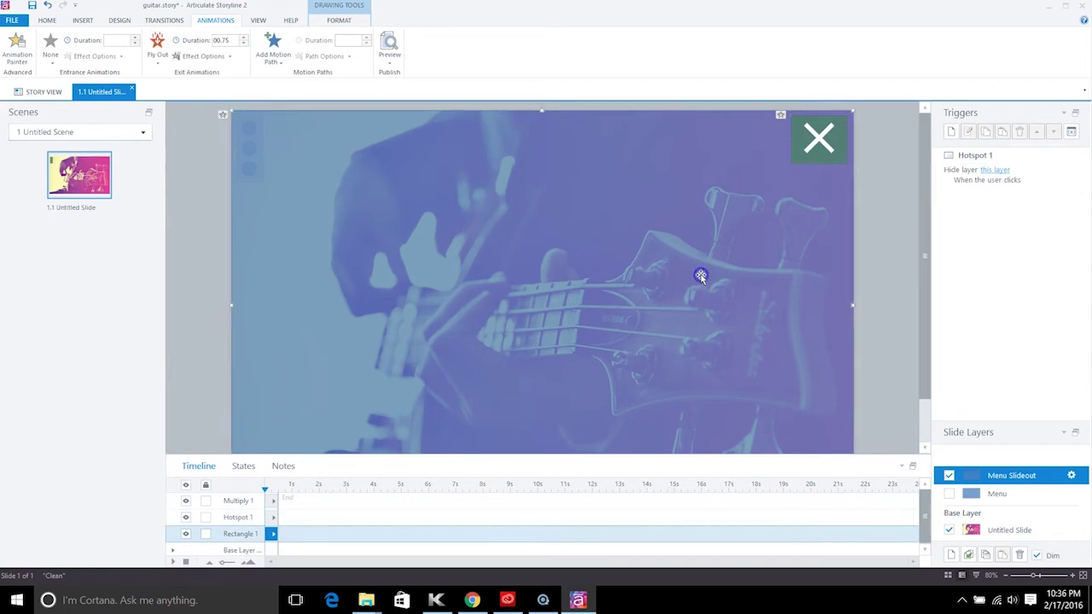
{"action": "left_click_drag", "start_coordinate": [270, 517], "coordinate": [269, 501]}
{"action": "left_click", "coordinate": [373, 417]}
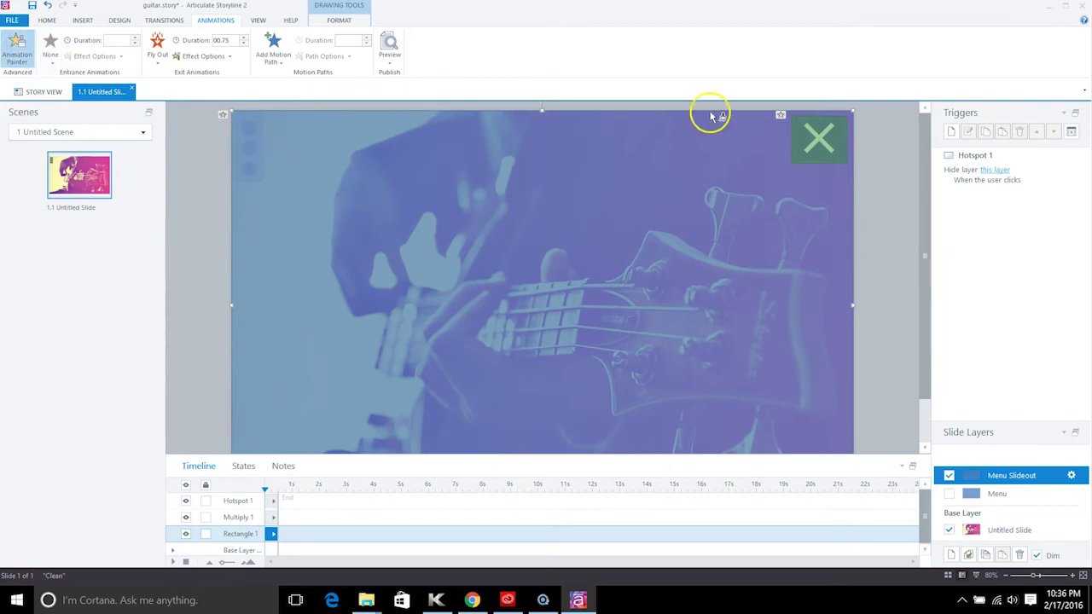
{"action": "left_click", "coordinate": [817, 149]}
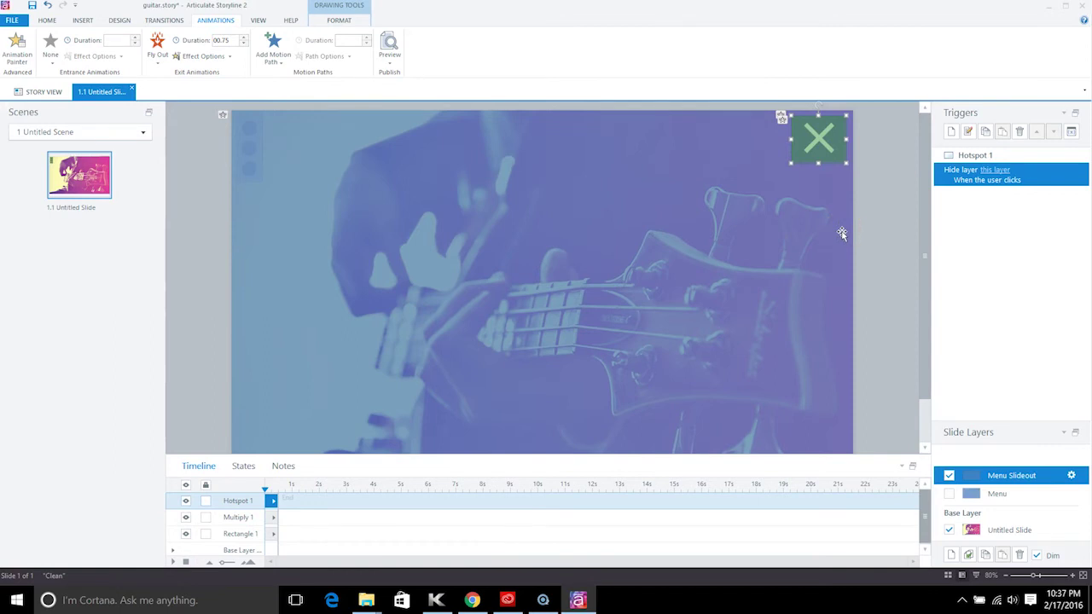
{"action": "left_click", "coordinate": [878, 171]}
{"action": "left_click", "coordinate": [821, 150]}
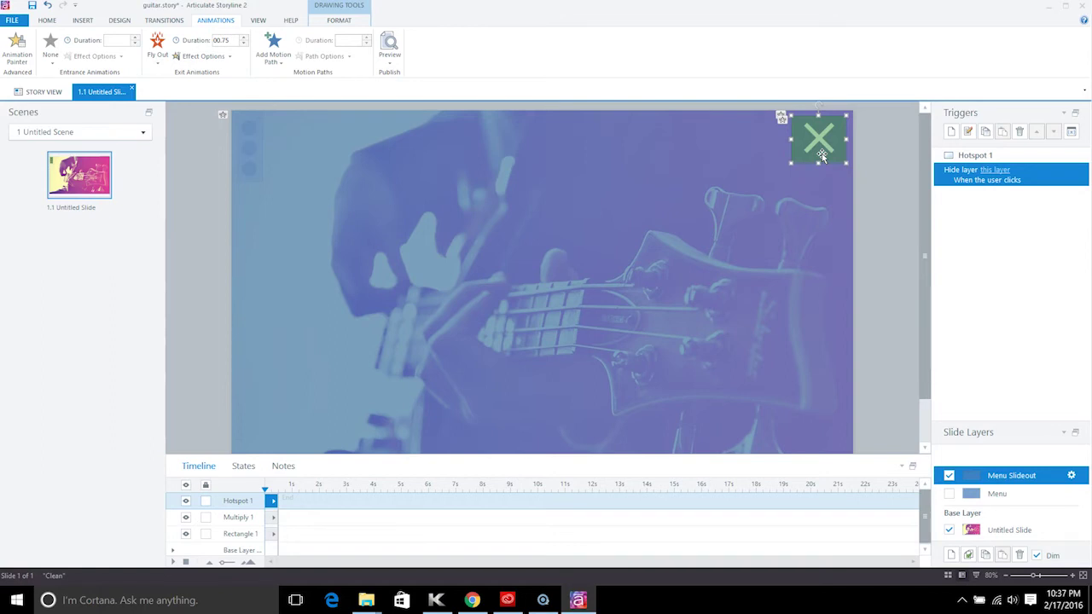
{"action": "key", "text": "Delete"}
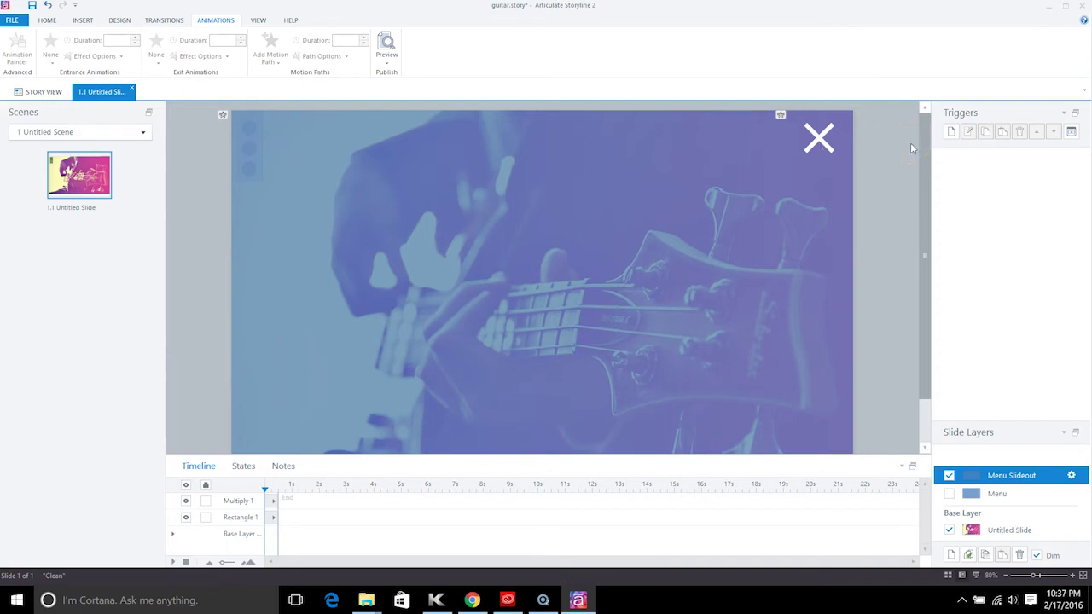
Step: Start a Timeline ends trigger without keeping it, then switch to the Menu layer
{"action": "left_click", "coordinate": [955, 132]}
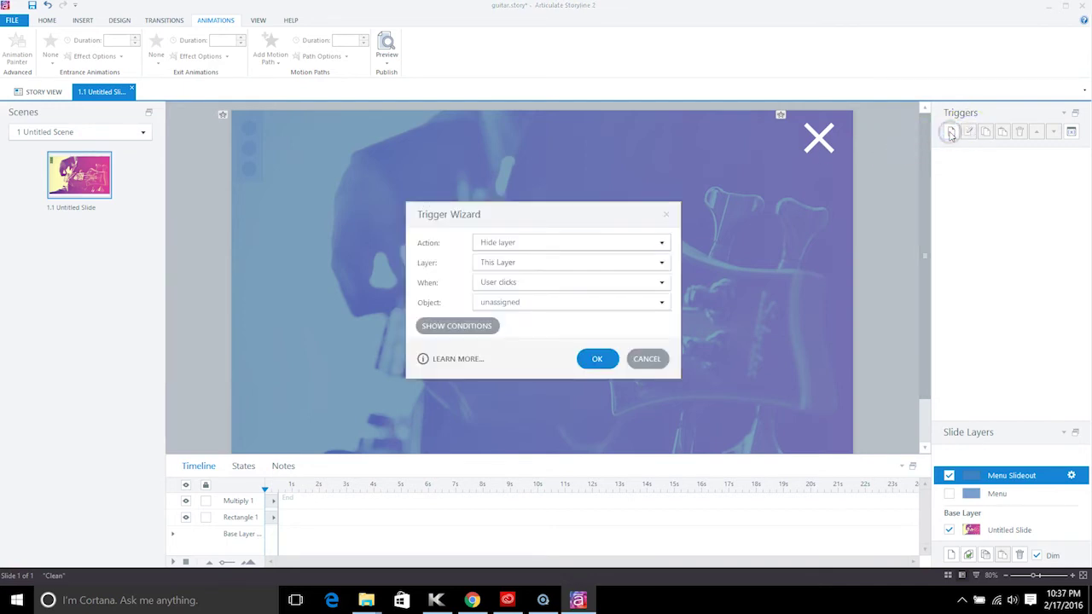
{"action": "left_click", "coordinate": [567, 287]}
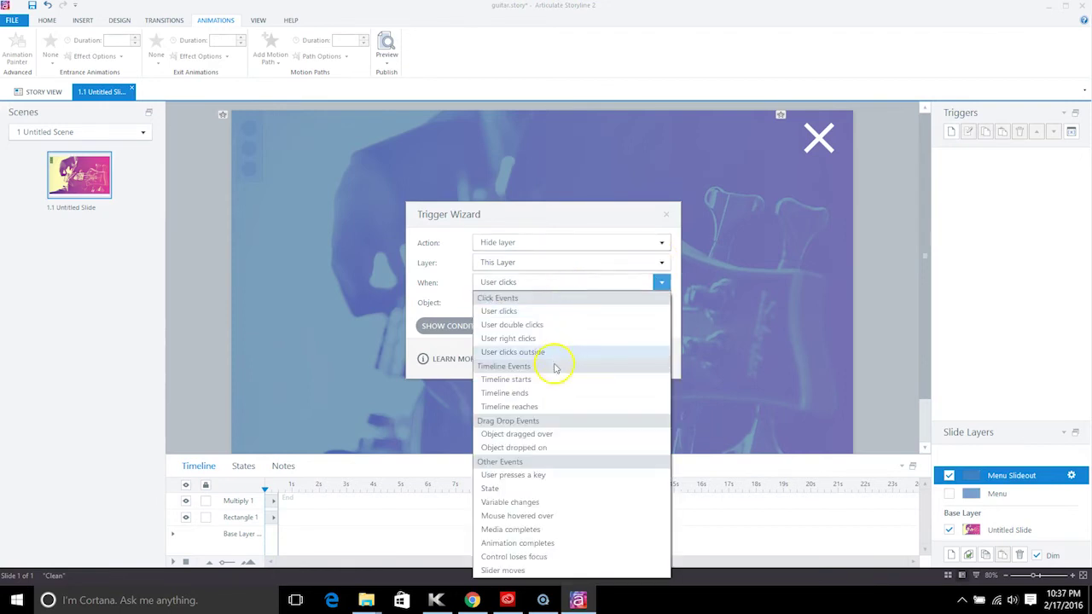
{"action": "left_click", "coordinate": [551, 392]}
{"action": "left_click", "coordinate": [595, 361]}
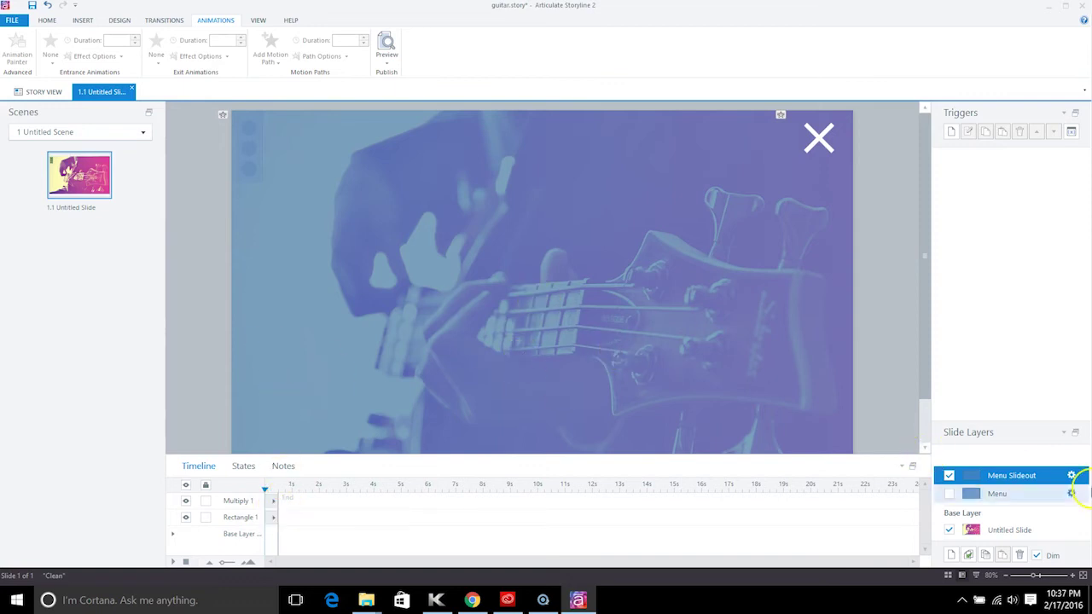
{"action": "left_click", "coordinate": [1025, 502]}
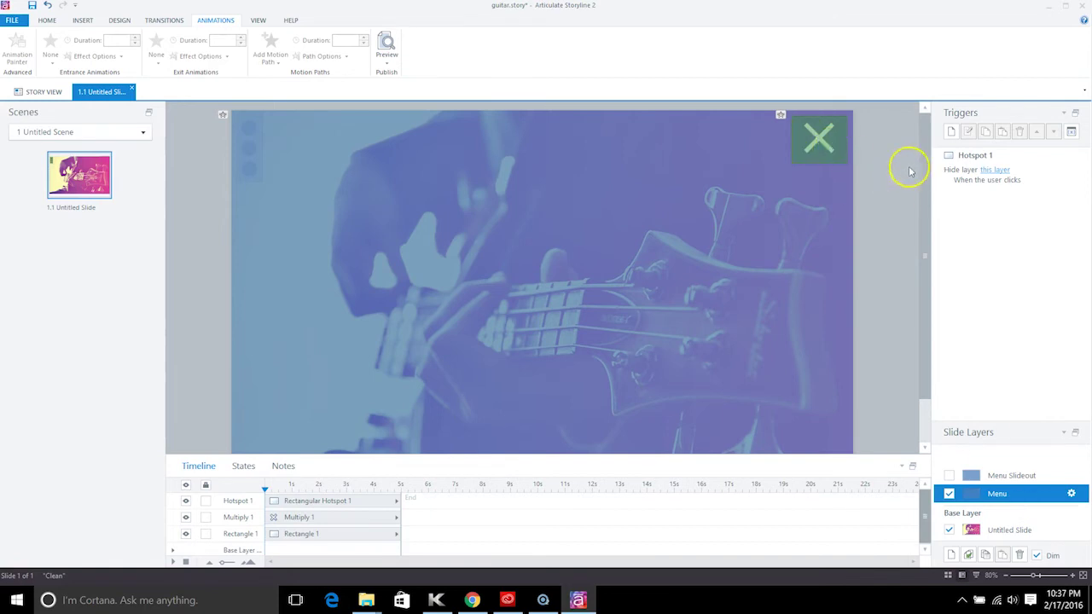
Step: Make Hotspot 1's trigger show the Menu Slideout layer, then check Menu Slideout and return to Menu
{"action": "left_click", "coordinate": [951, 133]}
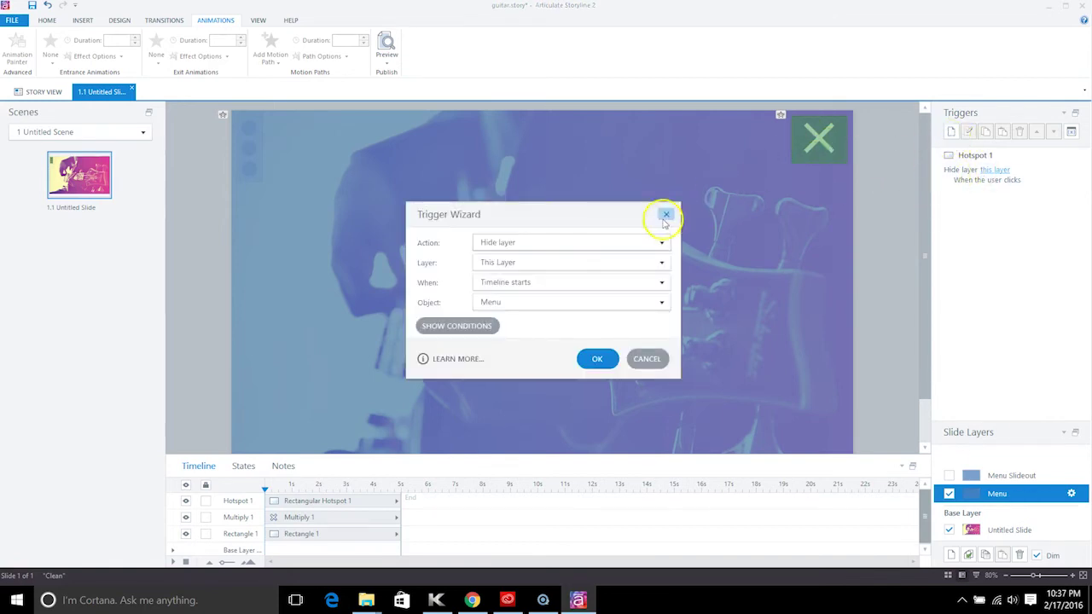
{"action": "left_click", "coordinate": [650, 356]}
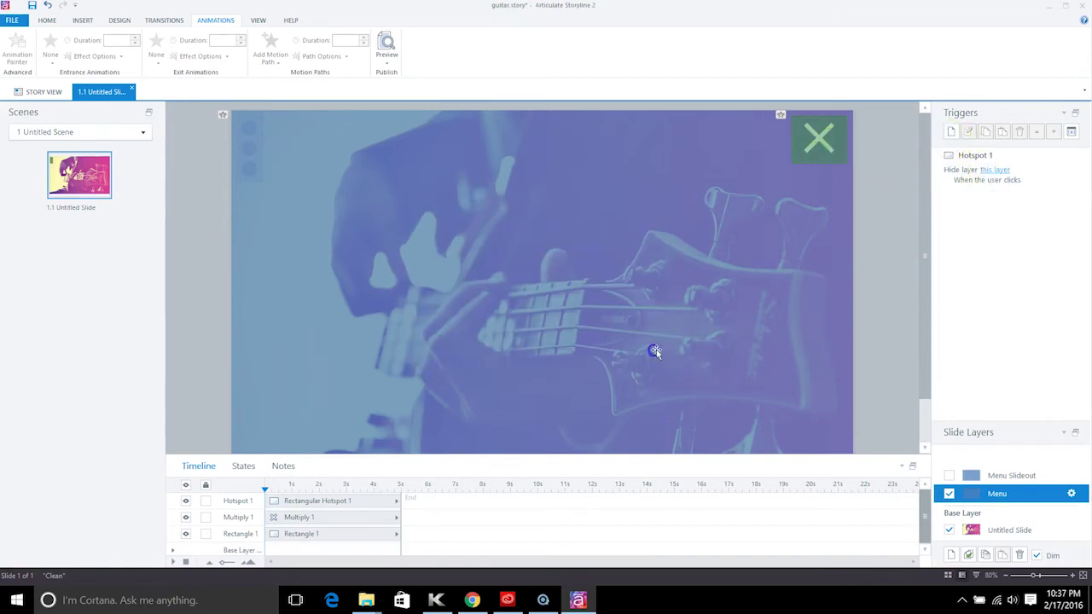
{"action": "left_click", "coordinate": [809, 173]}
{"action": "left_click", "coordinate": [952, 132]}
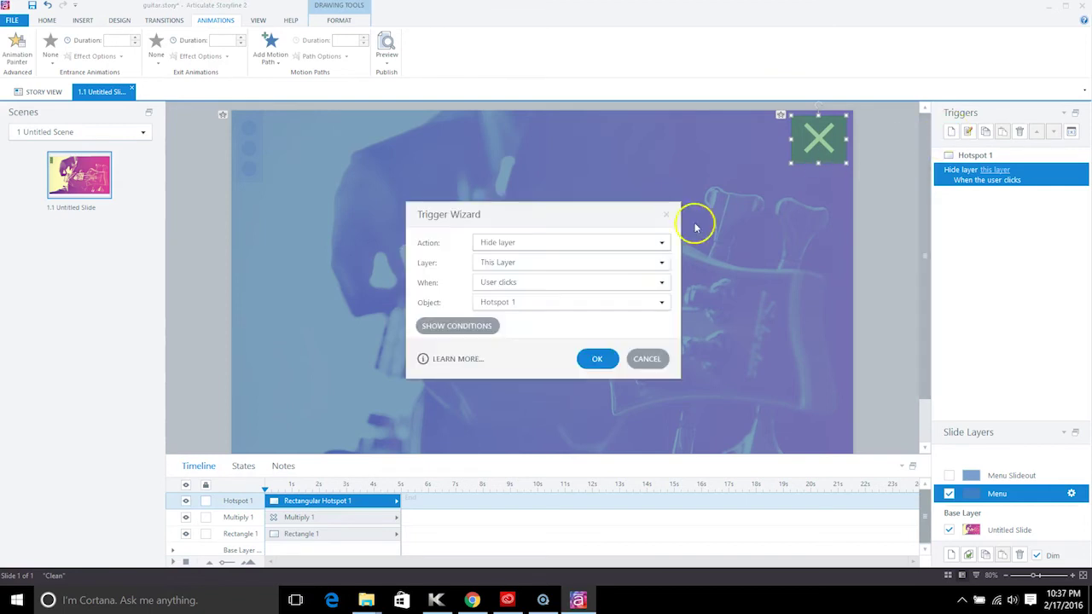
{"action": "left_click", "coordinate": [517, 243]}
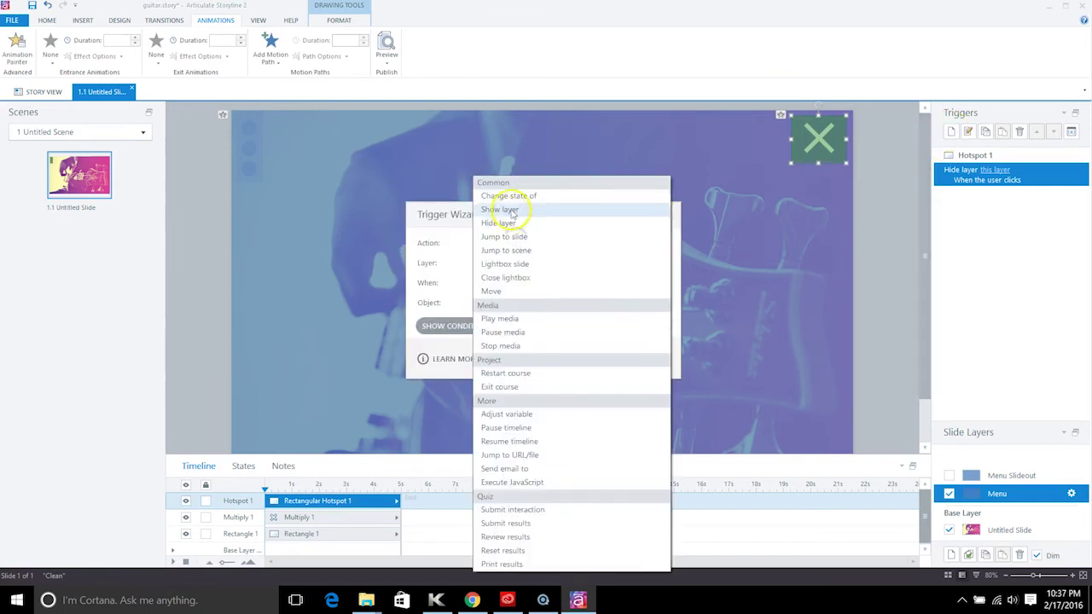
{"action": "left_click", "coordinate": [517, 210]}
{"action": "left_click", "coordinate": [515, 263]}
{"action": "left_click", "coordinate": [517, 291]}
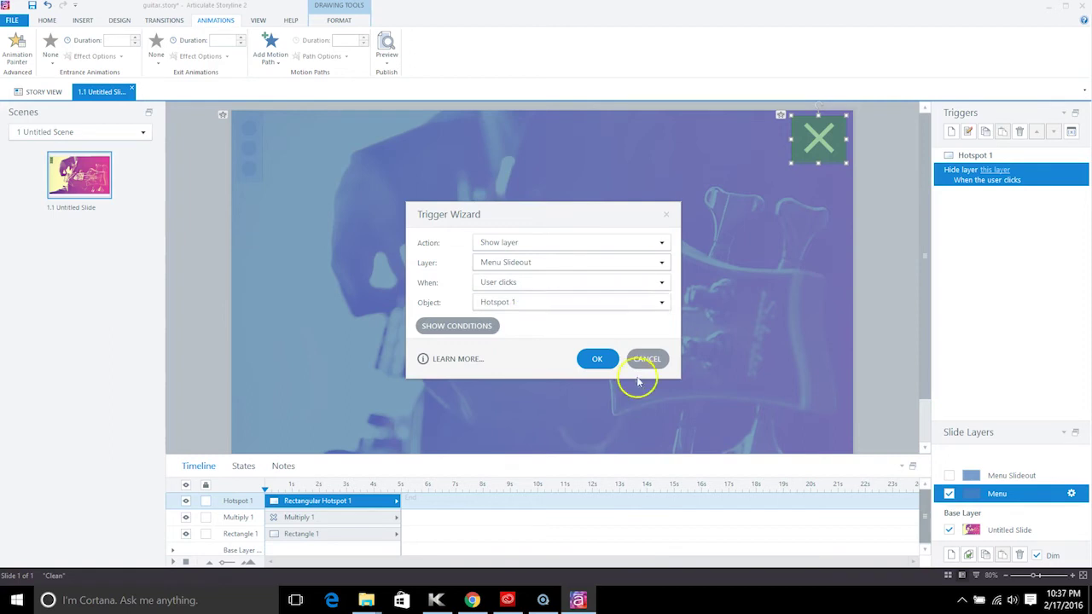
{"action": "left_click", "coordinate": [598, 360]}
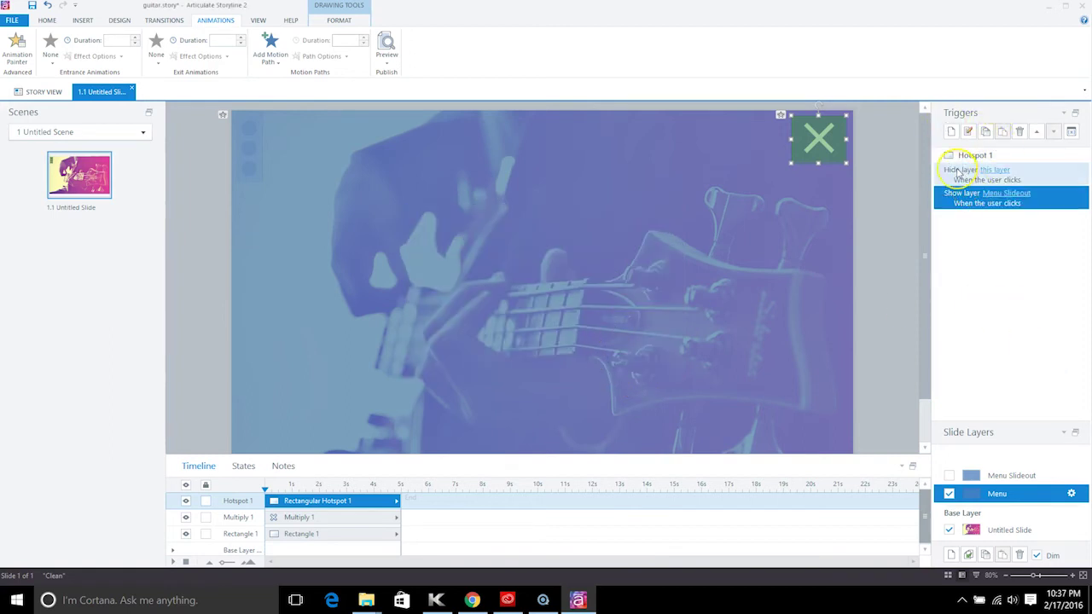
{"action": "left_click", "coordinate": [1005, 475]}
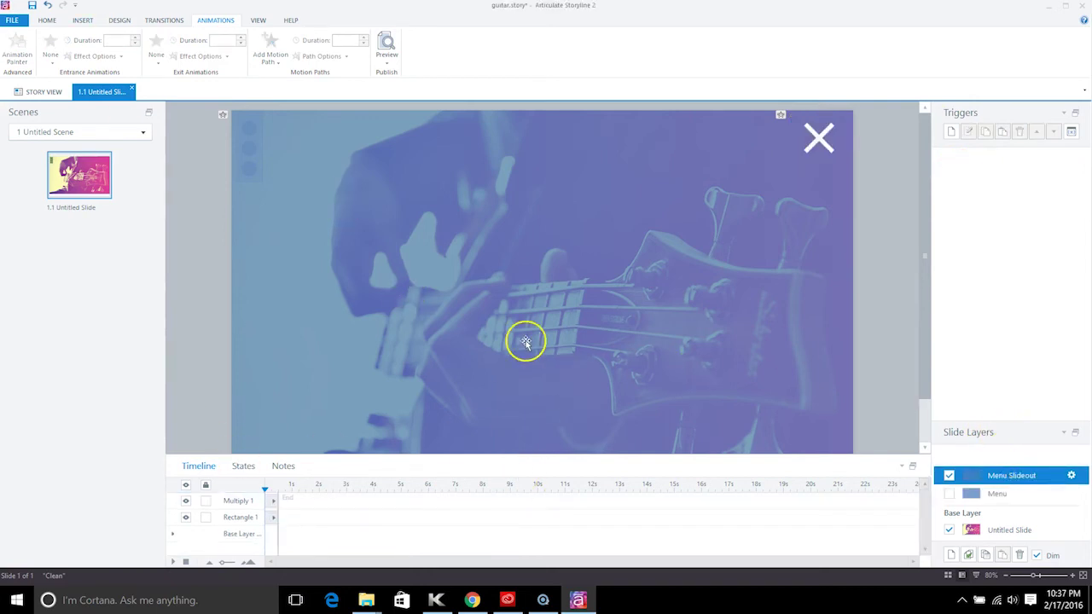
{"action": "left_click", "coordinate": [998, 493]}
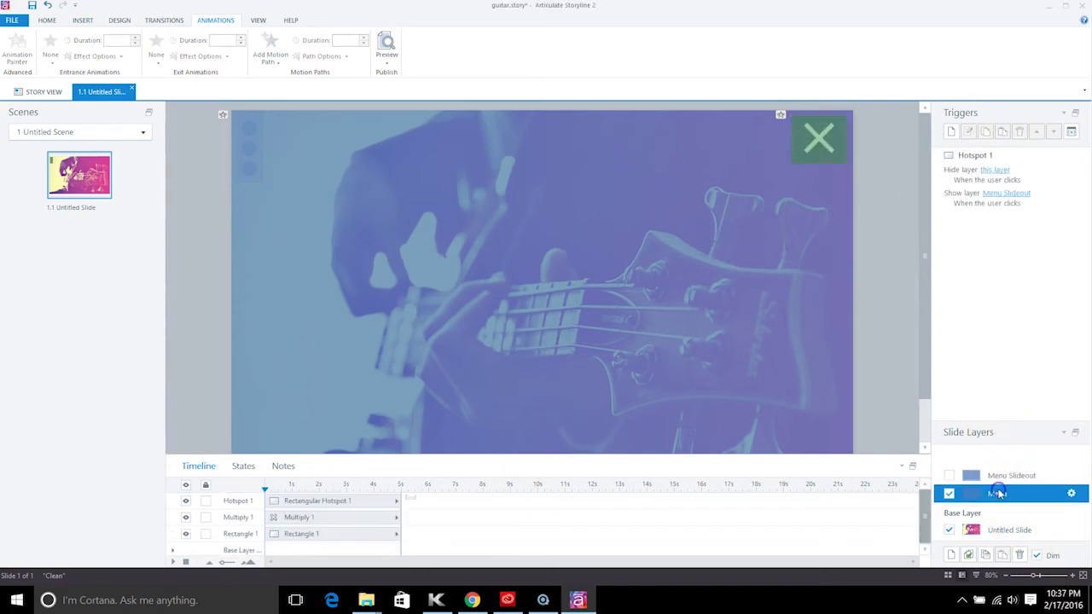
Step: On the base layer, set Hotspot 1's Show layer trigger to show the Menu layer
{"action": "left_click", "coordinate": [1022, 528]}
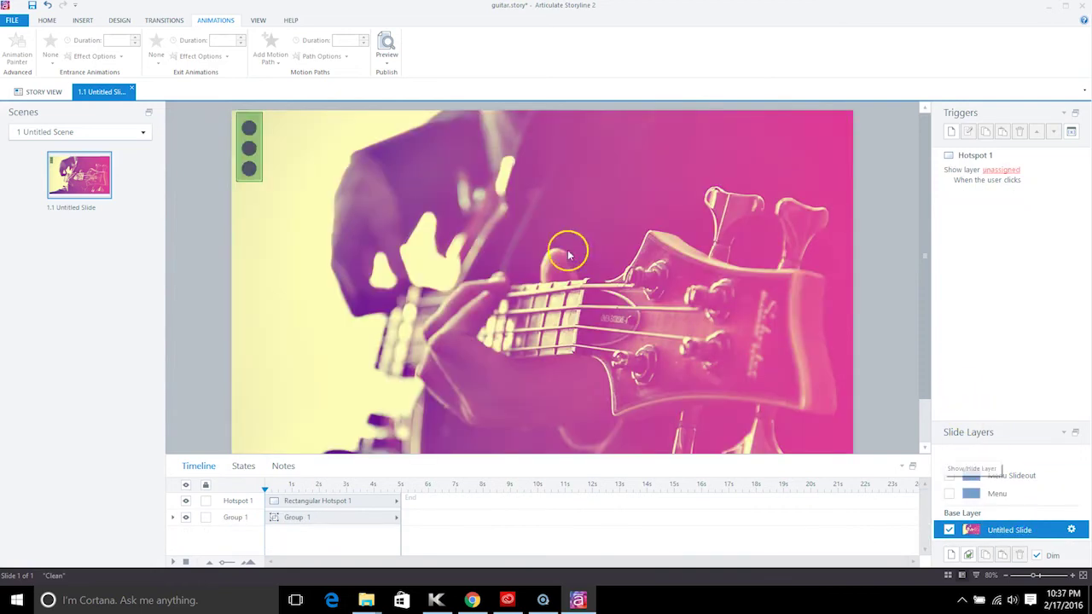
{"action": "left_click", "coordinate": [254, 143]}
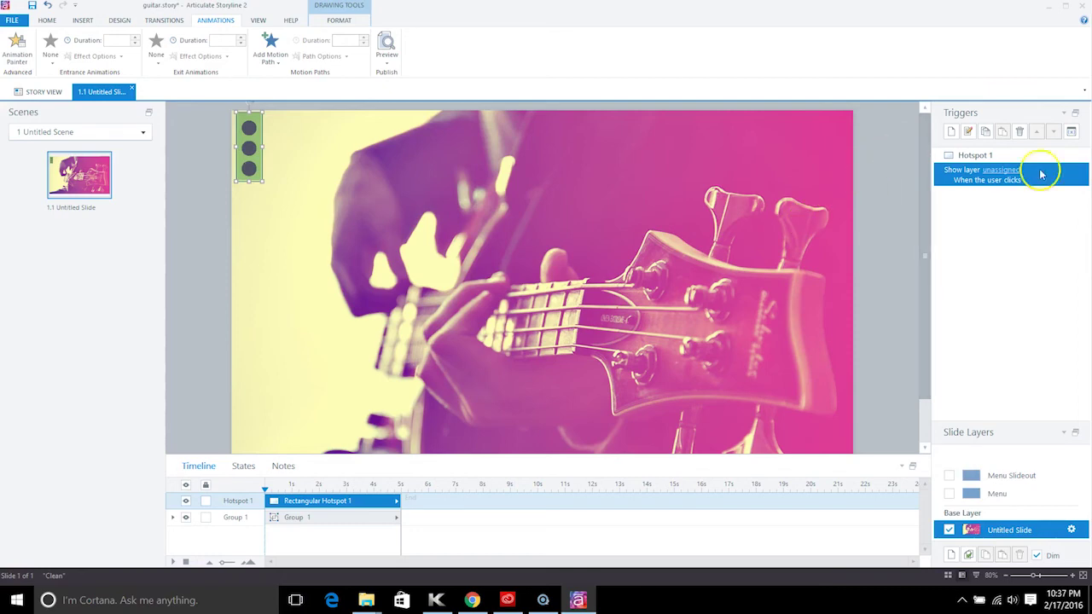
{"action": "double_click", "coordinate": [967, 179]}
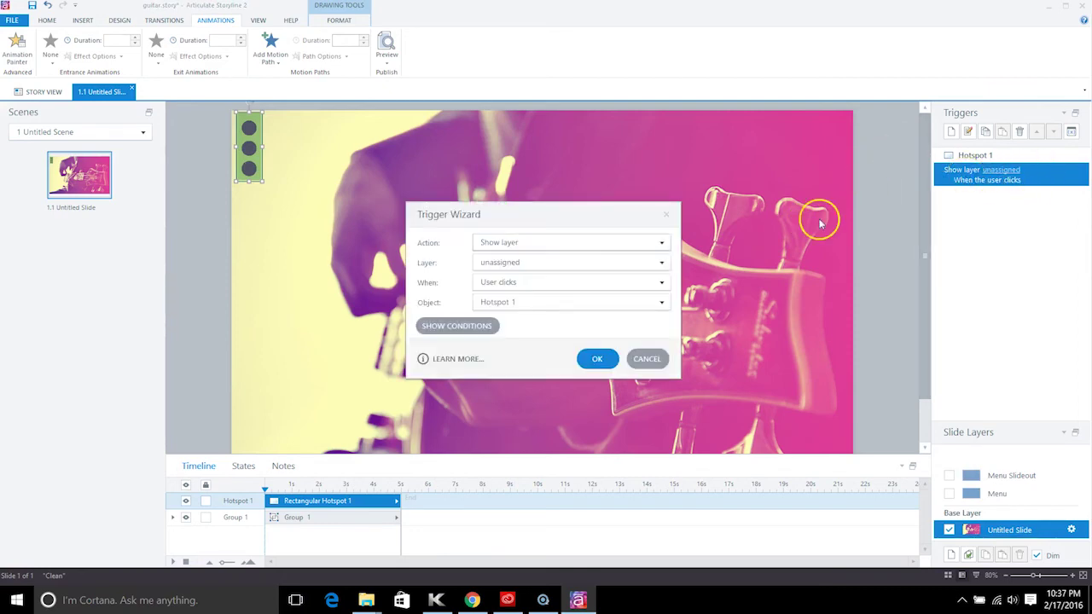
{"action": "left_click", "coordinate": [506, 264]}
{"action": "left_click", "coordinate": [512, 301]}
{"action": "left_click", "coordinate": [603, 360]}
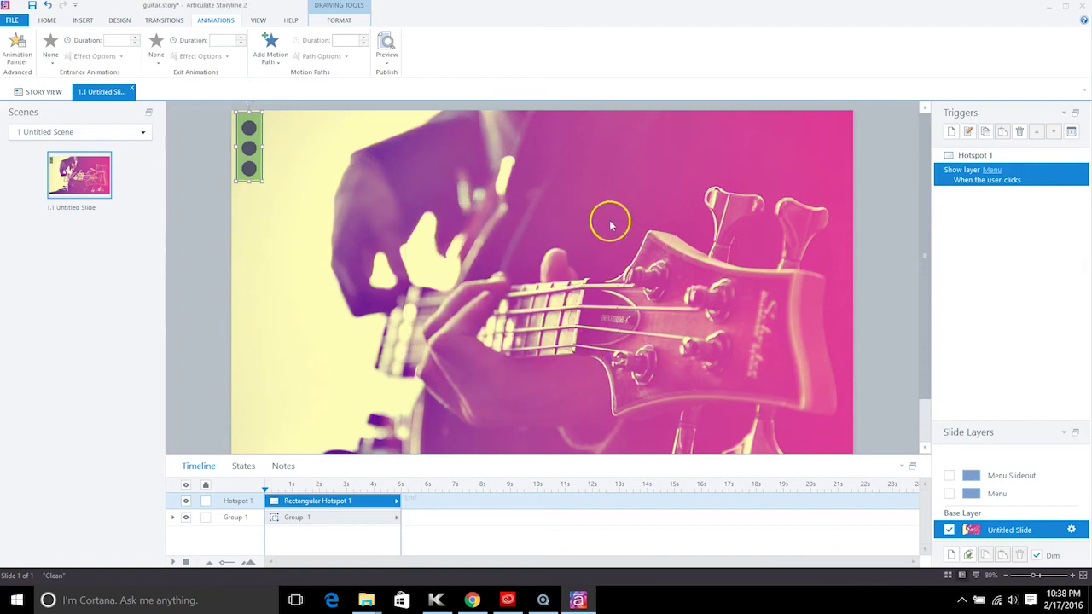
Step: Preview this slide, opening the menu with the purple dots and closing it with the X
{"action": "left_click", "coordinate": [388, 56]}
{"action": "left_click", "coordinate": [407, 76]}
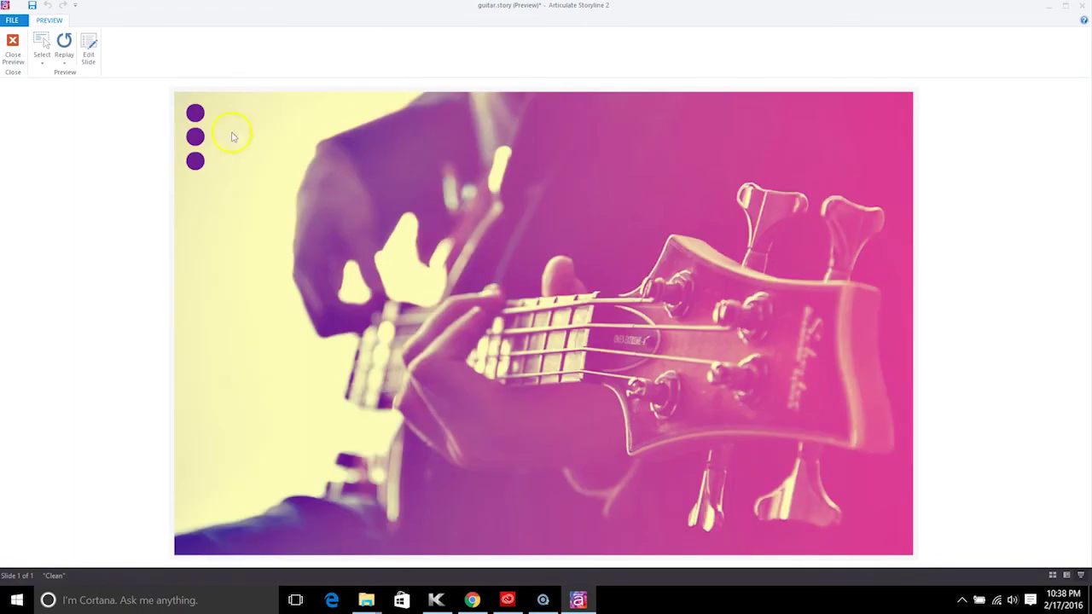
{"action": "left_click", "coordinate": [195, 139]}
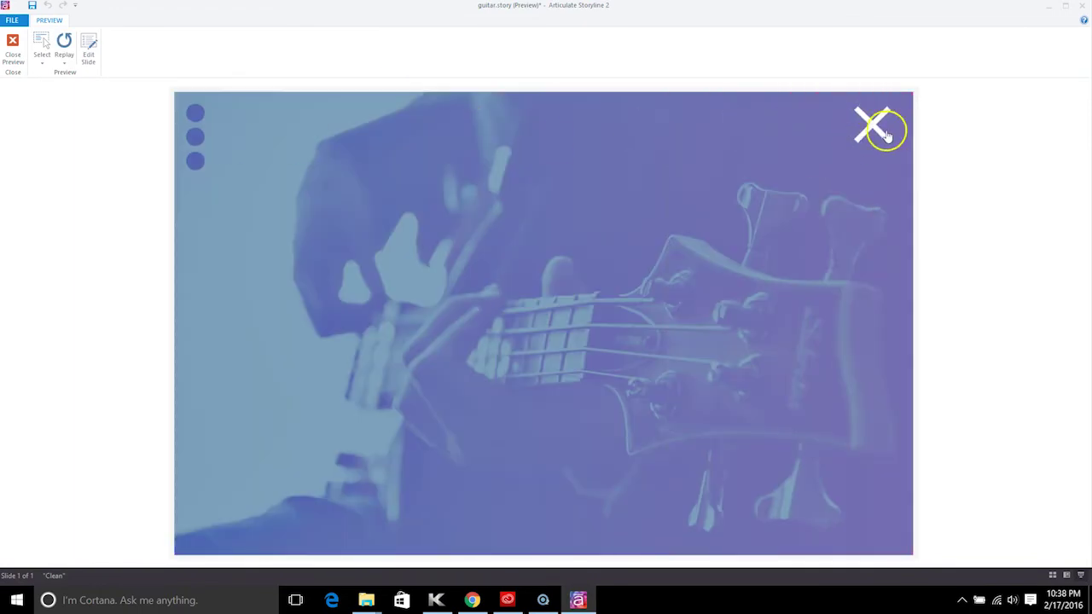
{"action": "left_click", "coordinate": [883, 129]}
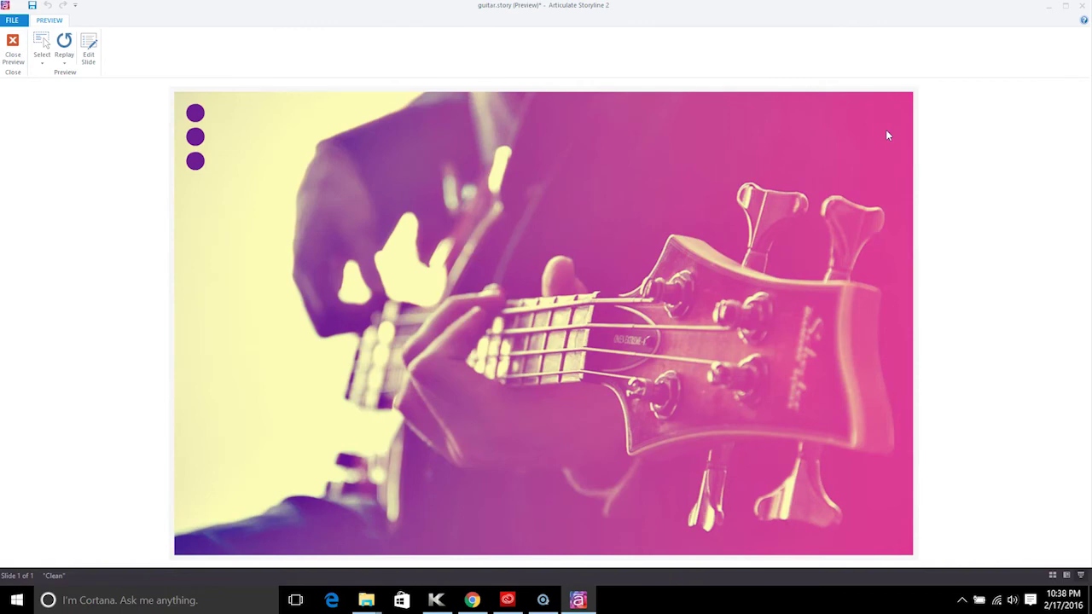
{"action": "left_click", "coordinate": [12, 44]}
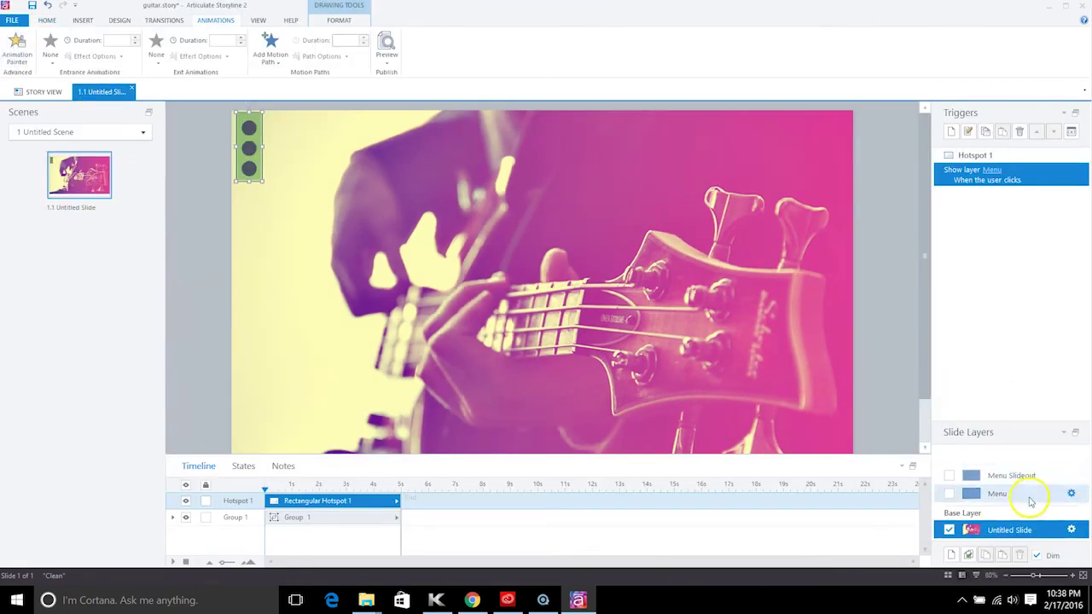
{"action": "left_click", "coordinate": [1014, 483]}
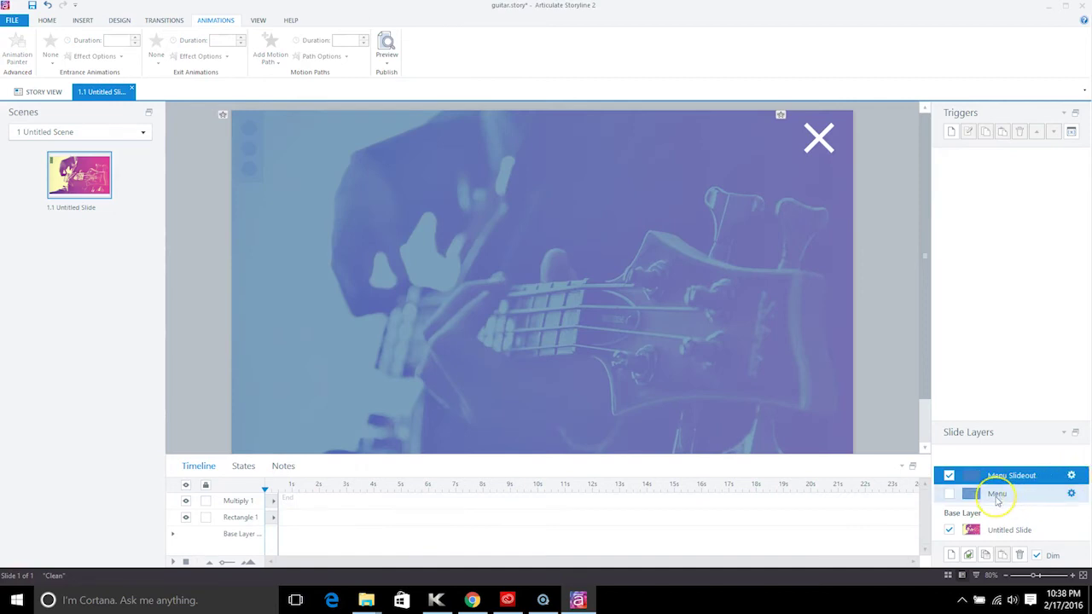
{"action": "left_click", "coordinate": [1071, 475]}
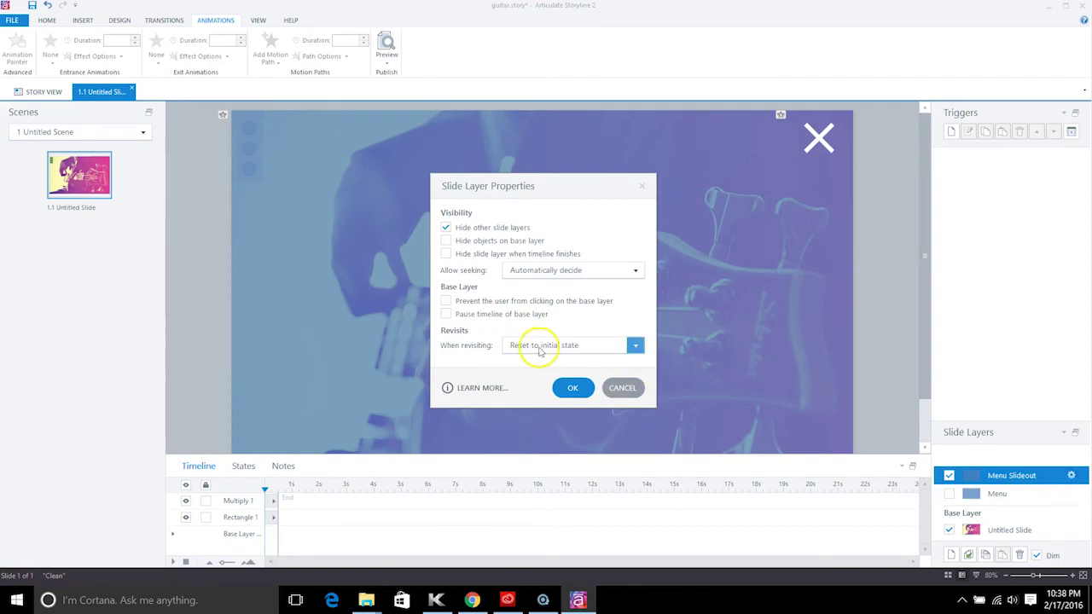
{"action": "left_click", "coordinate": [574, 389]}
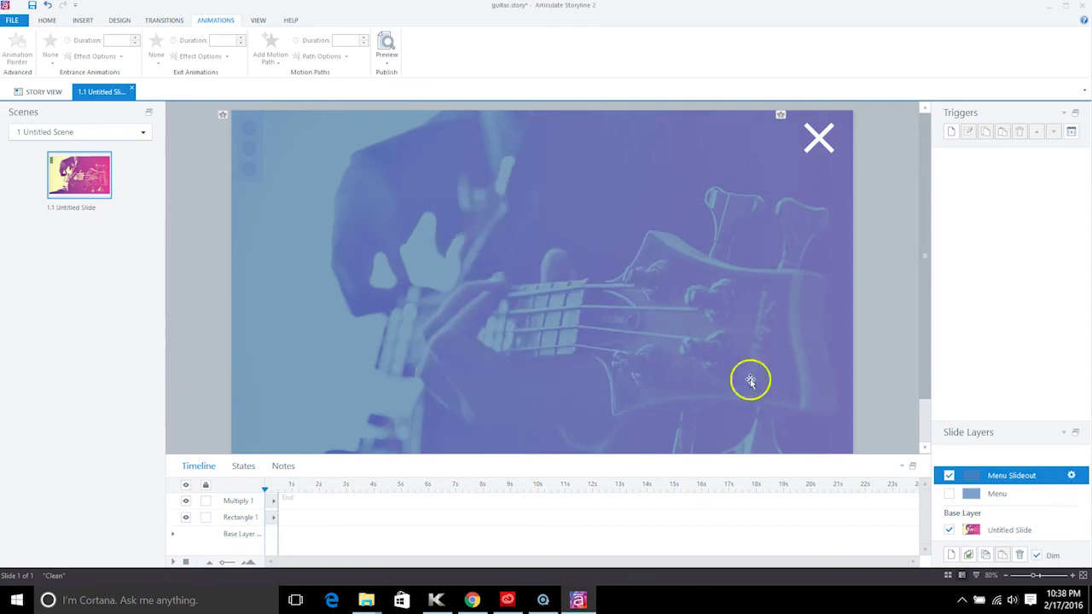
{"action": "left_click", "coordinate": [1011, 531]}
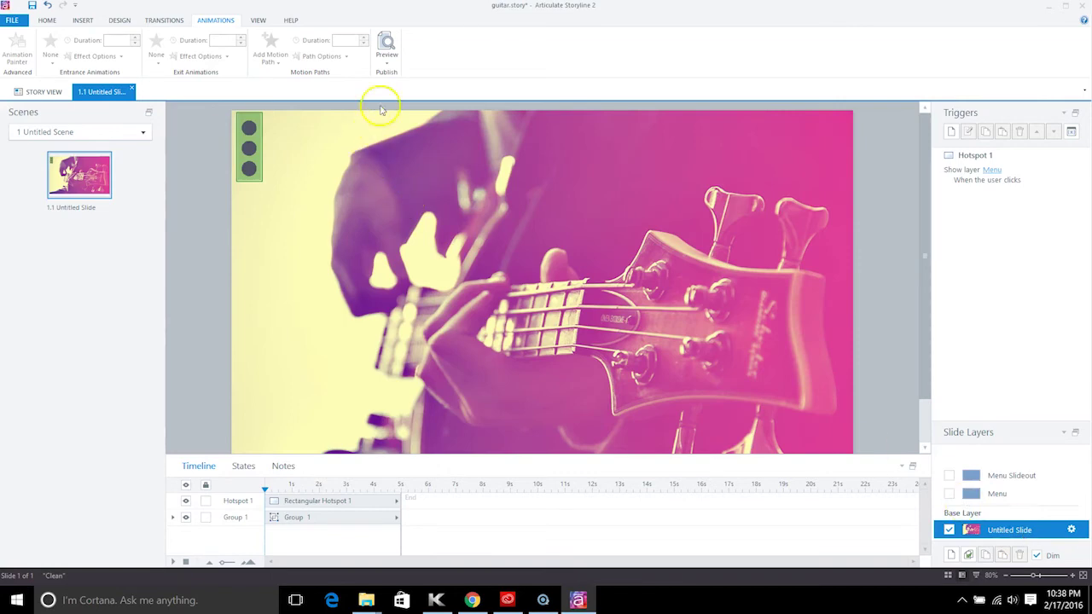
{"action": "left_click", "coordinate": [390, 63]}
Step: Draw a wide blue button across the centre of the Menu layer
{"action": "left_click", "coordinate": [1002, 498]}
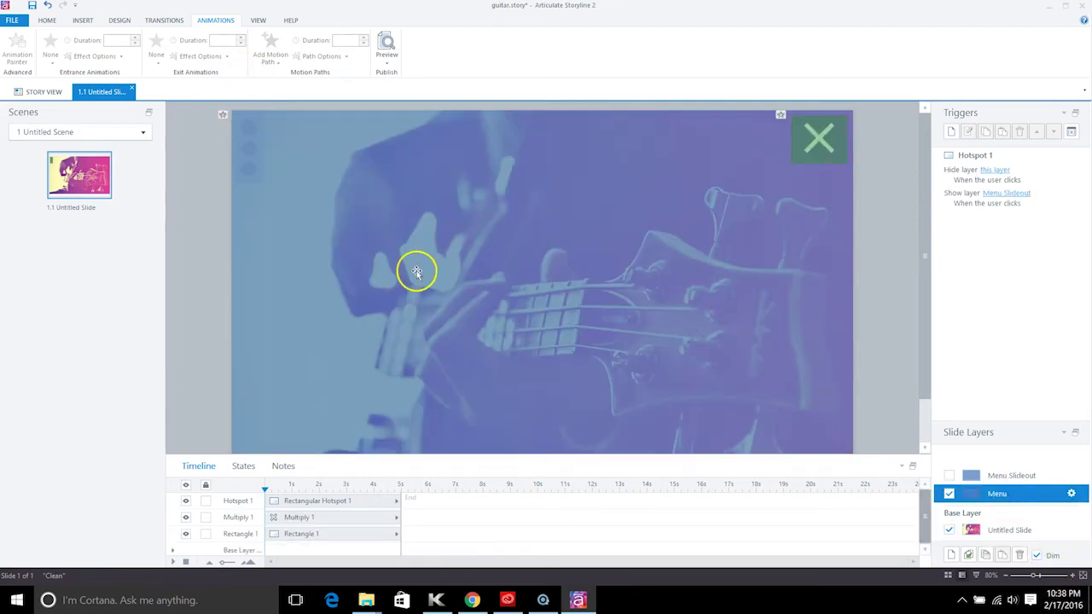
{"action": "left_click", "coordinate": [83, 19]}
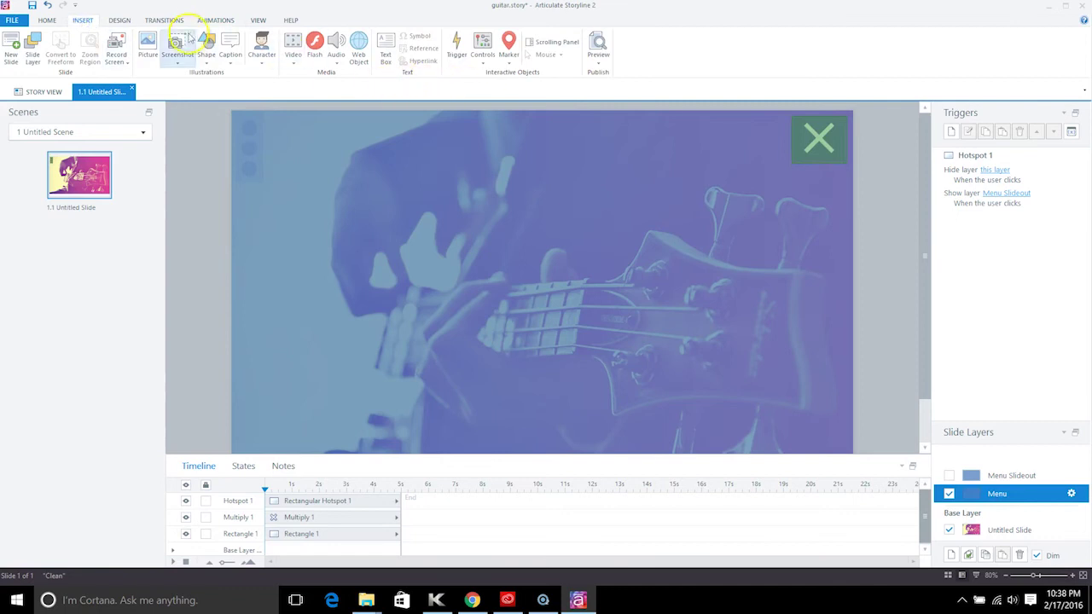
{"action": "left_click", "coordinate": [483, 62]}
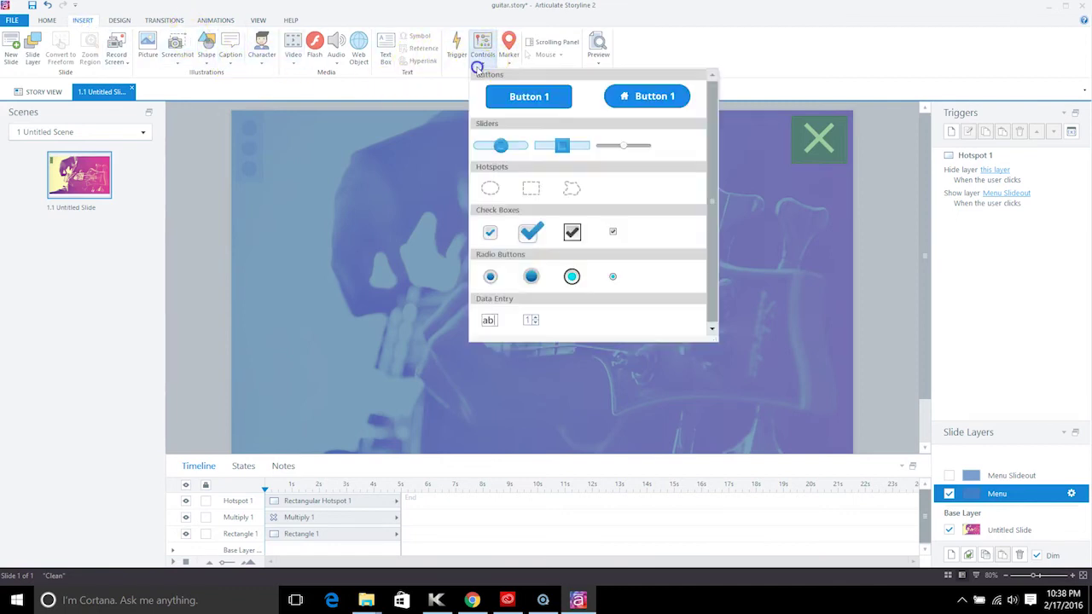
{"action": "left_click", "coordinate": [516, 97]}
{"action": "left_click_drag", "start_coordinate": [415, 216], "coordinate": [615, 276]}
Step: In Chrome's Intro to Guitar tab, open and close the site's lesson menu for reference
{"action": "left_click", "coordinate": [474, 600]}
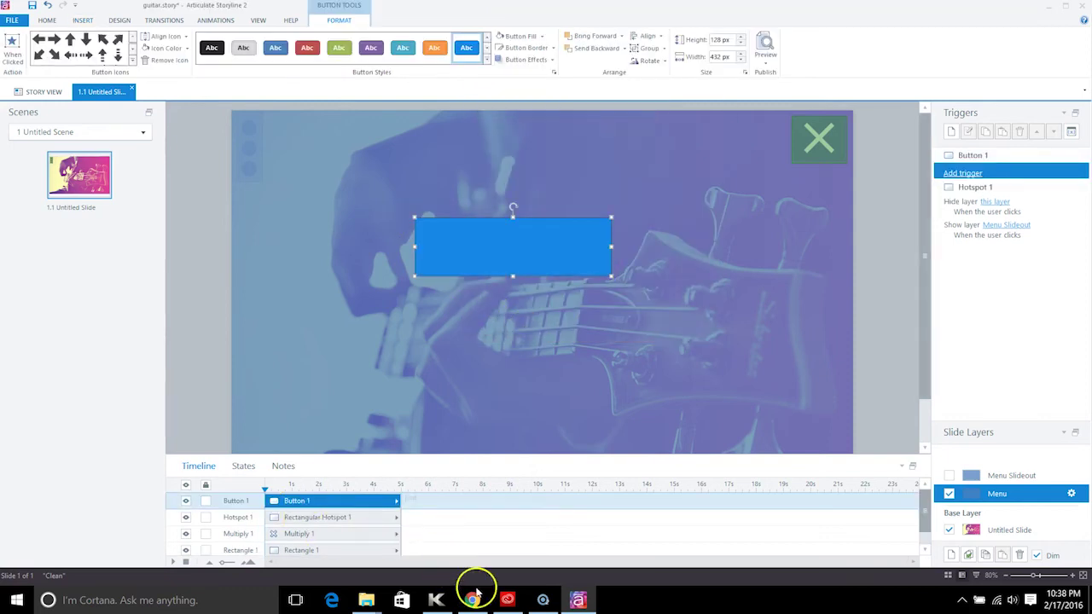
{"action": "left_click", "coordinate": [93, 8]}
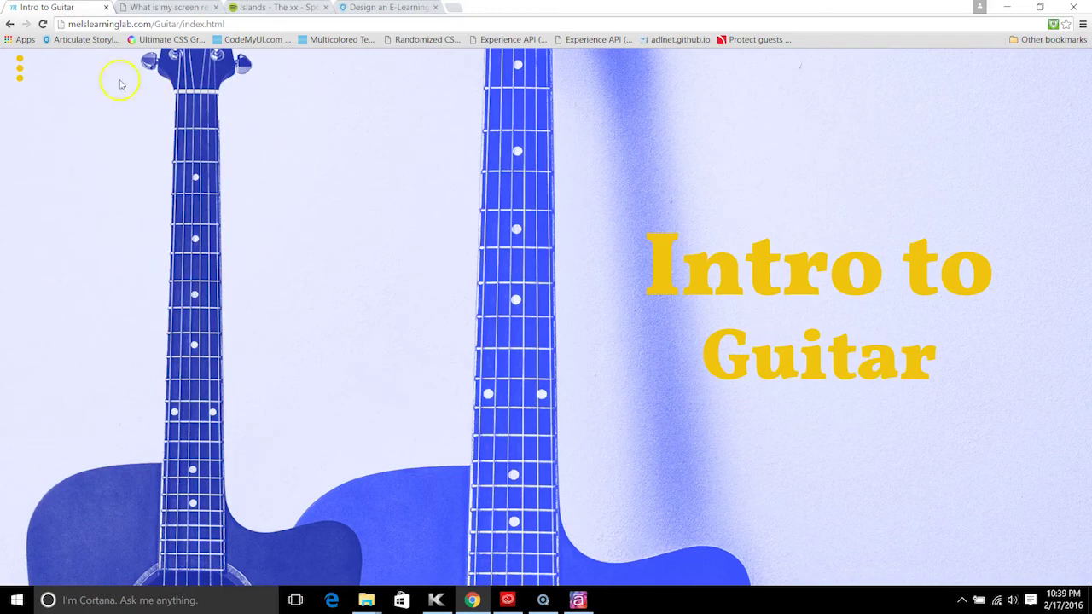
{"action": "left_click", "coordinate": [24, 75]}
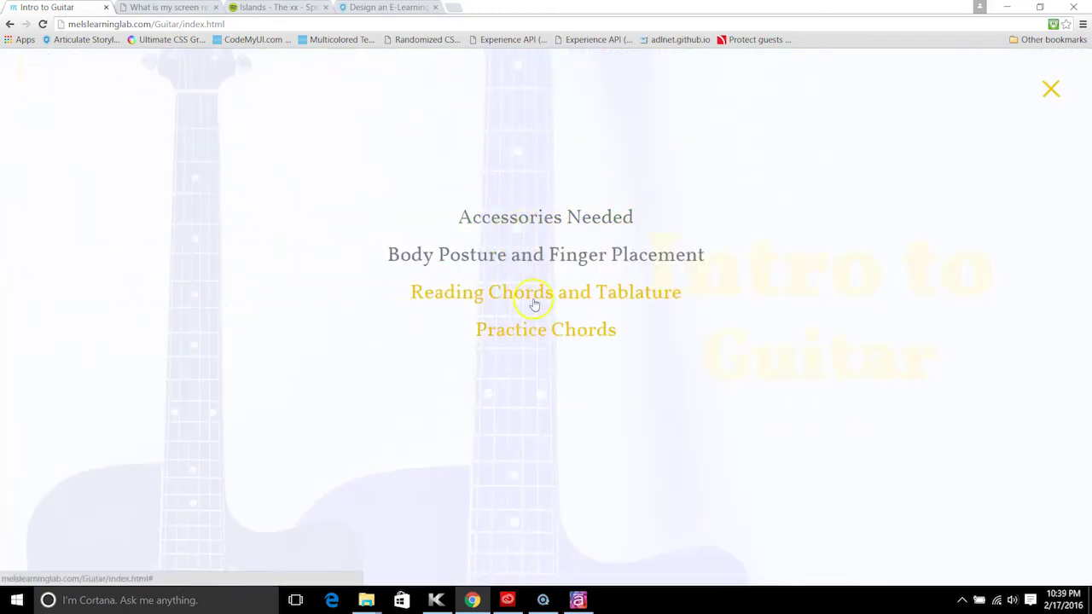
{"action": "left_click", "coordinate": [1051, 89]}
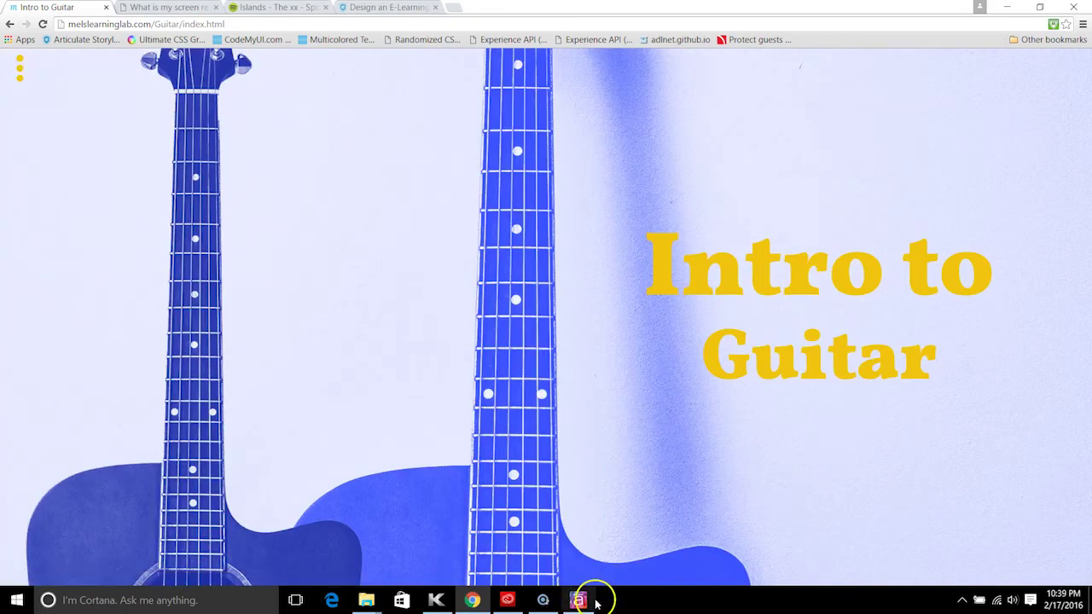
{"action": "left_click", "coordinate": [580, 597]}
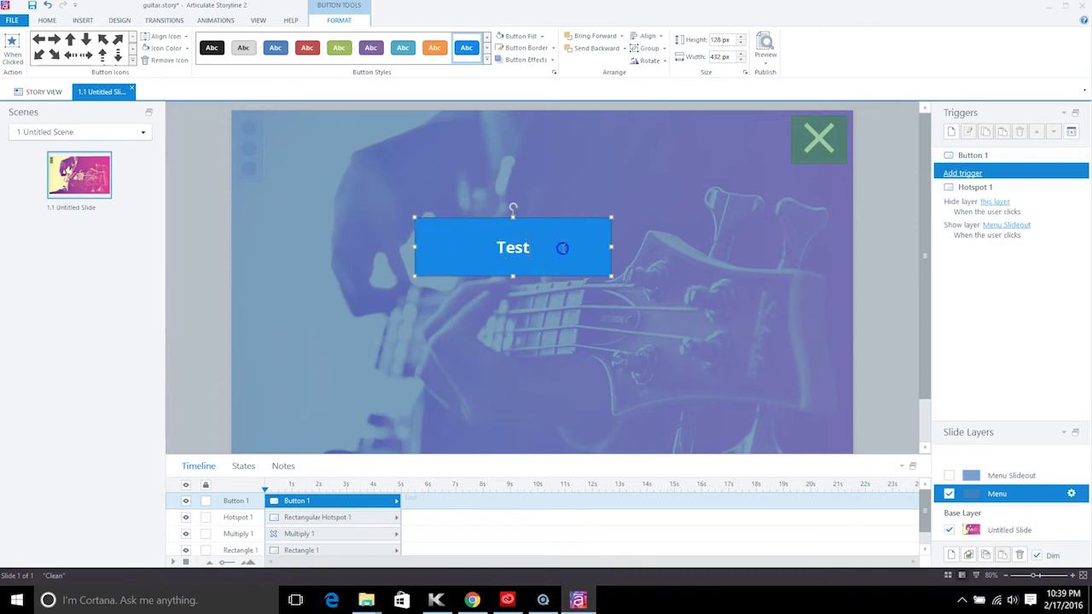
Step: Enlarge the button's Test label font to size 32
{"action": "left_click", "coordinate": [49, 20]}
{"action": "left_click", "coordinate": [280, 39]}
{"action": "left_click", "coordinate": [280, 39]}
Step: Set the button fill to No Fill and change the button border
{"action": "left_click", "coordinate": [361, 23]}
{"action": "left_click", "coordinate": [544, 38]}
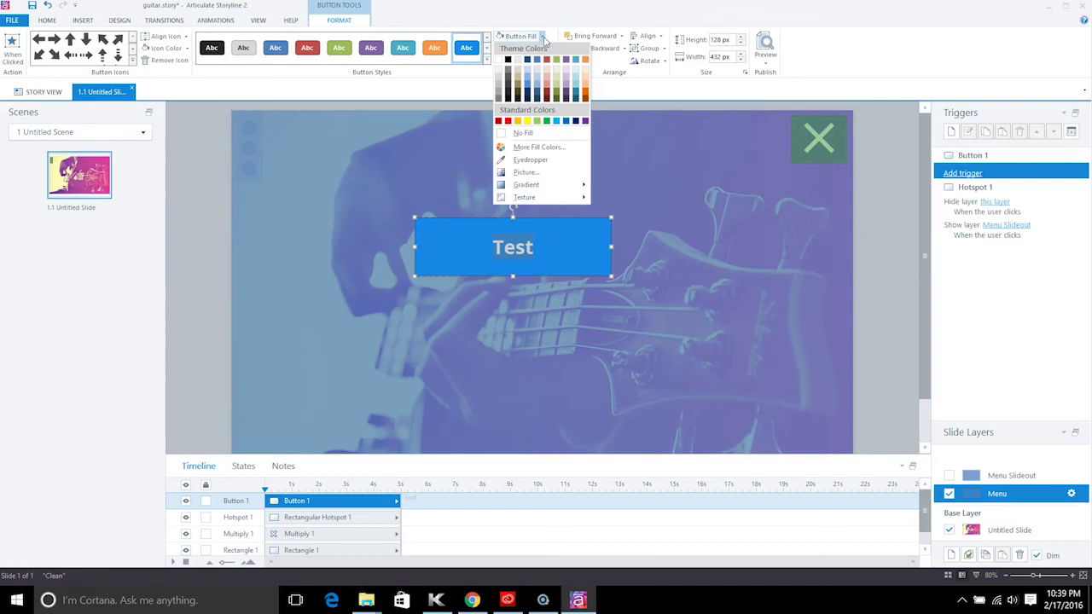
{"action": "left_click", "coordinate": [552, 13]}
{"action": "left_click", "coordinate": [541, 37]}
{"action": "left_click", "coordinate": [530, 139]}
{"action": "left_click", "coordinate": [537, 37]}
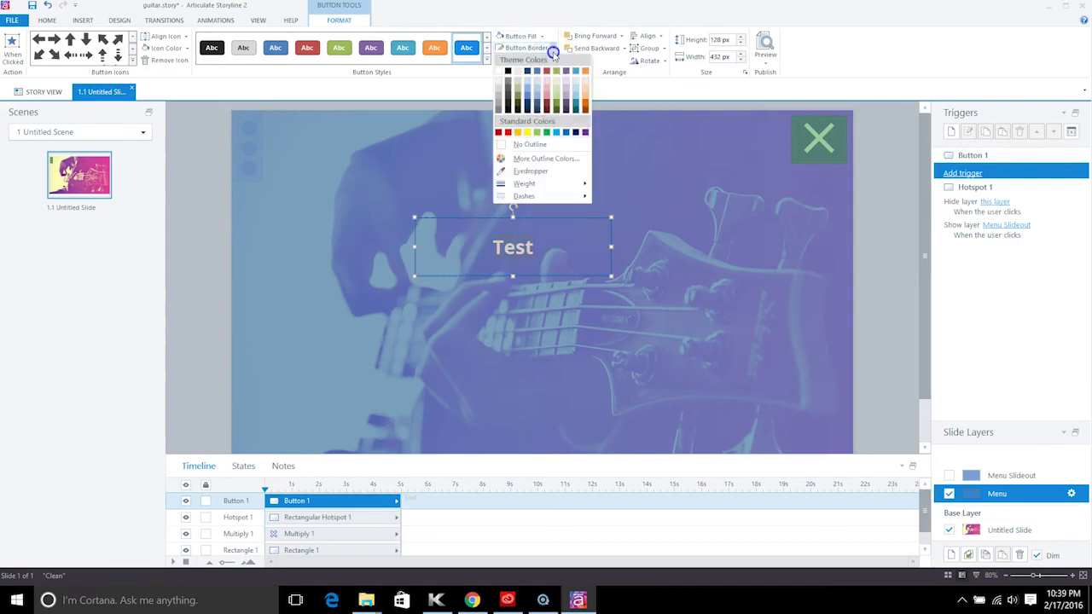
{"action": "left_click", "coordinate": [535, 147]}
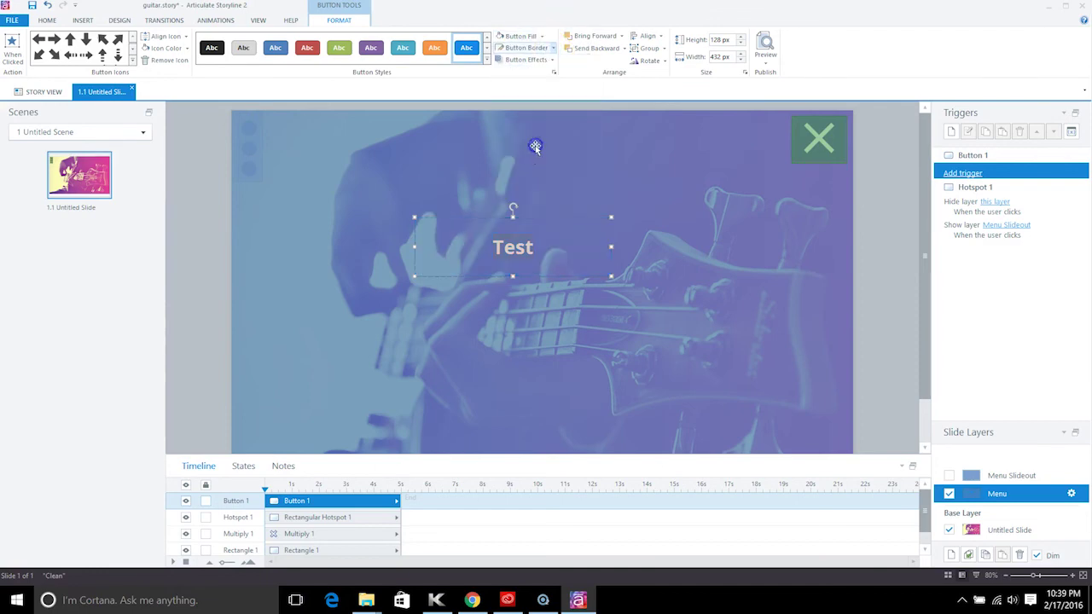
Step: In Edit States, give the Down state No Outline and No Fill
{"action": "left_click", "coordinate": [243, 467]}
{"action": "left_click", "coordinate": [363, 534]}
{"action": "left_click", "coordinate": [555, 559]}
{"action": "left_click", "coordinate": [373, 535]}
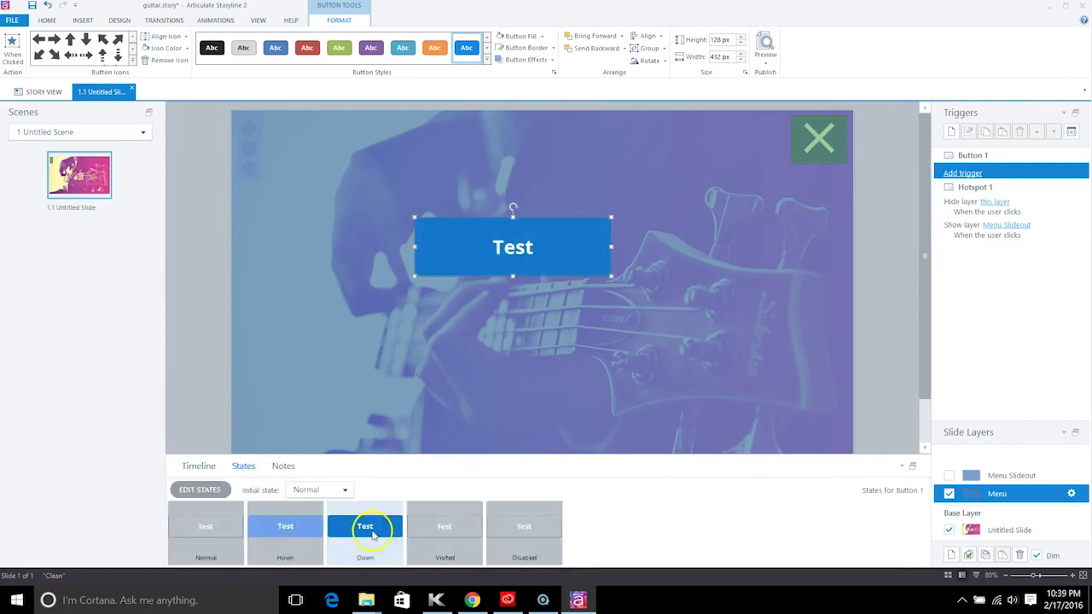
{"action": "left_click", "coordinate": [364, 535]}
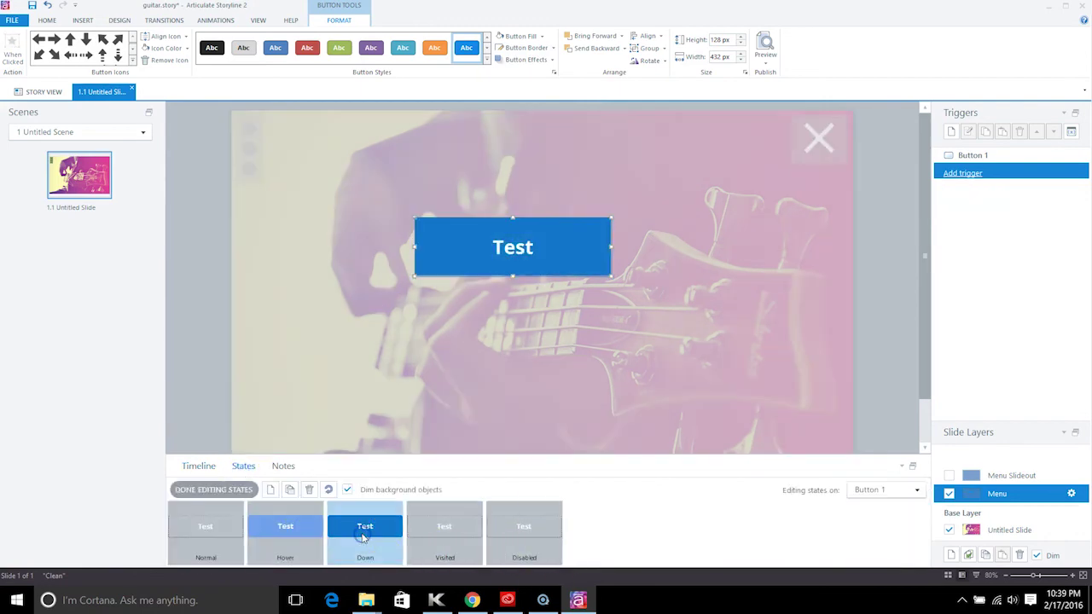
{"action": "left_click", "coordinate": [552, 47]}
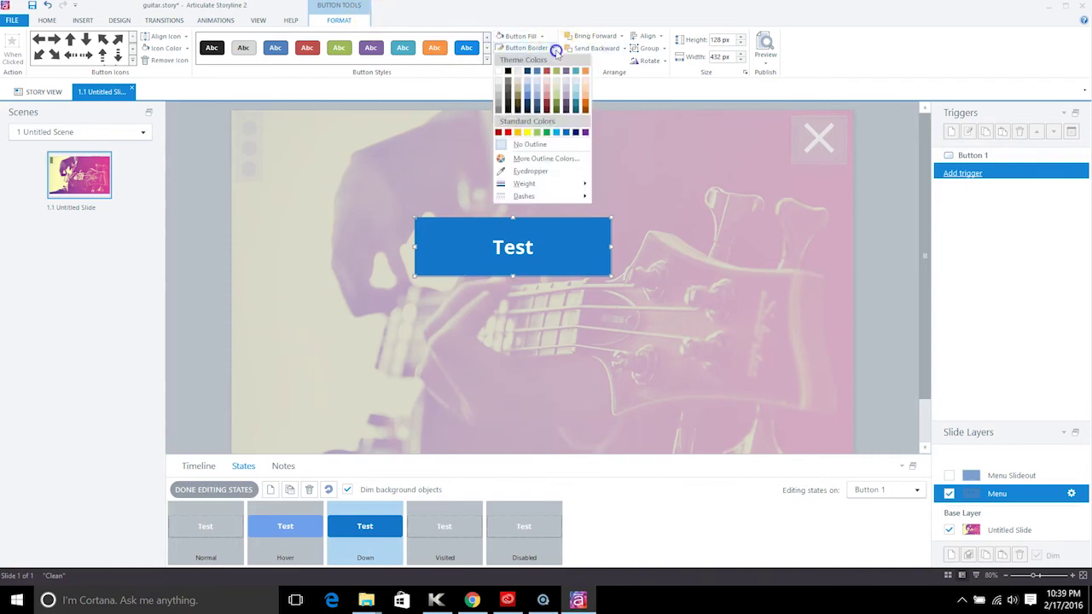
{"action": "left_click", "coordinate": [529, 145]}
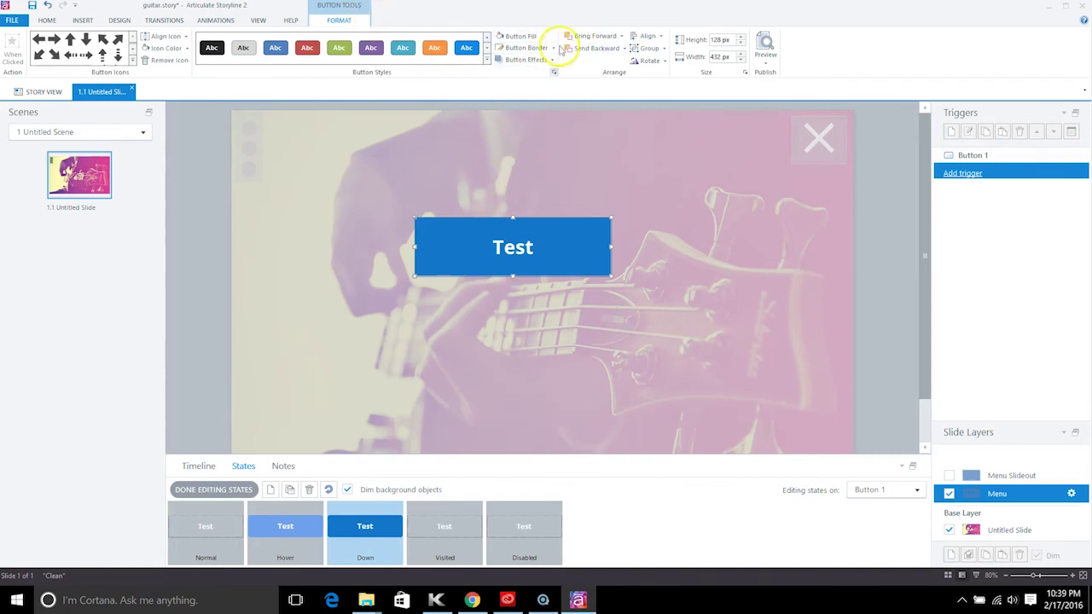
{"action": "left_click", "coordinate": [543, 37]}
{"action": "left_click", "coordinate": [536, 145]}
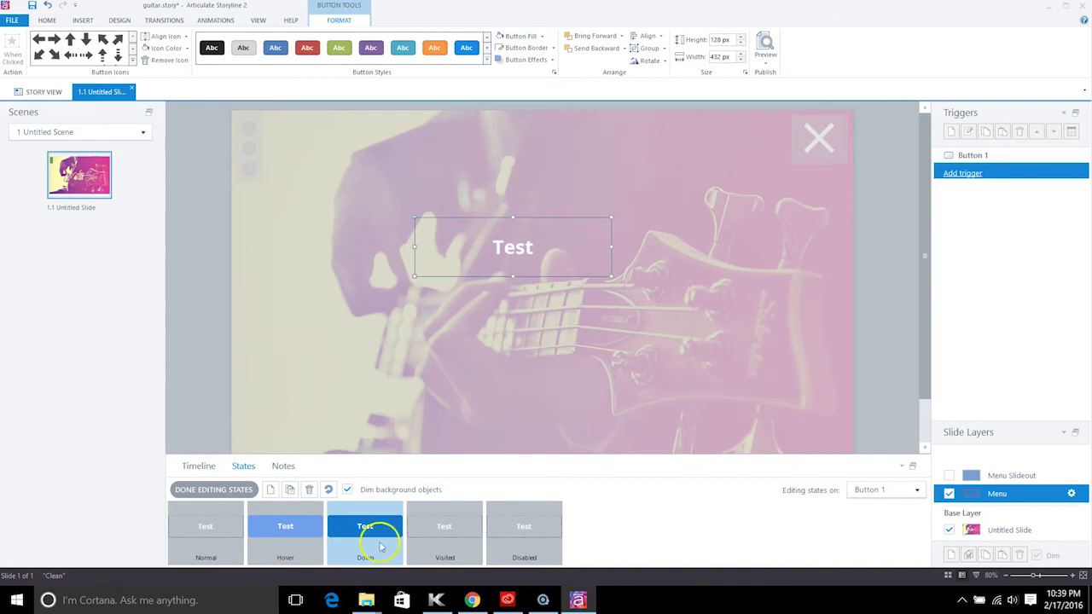
Step: Give the Hover state No Fill and No Outline
{"action": "left_click", "coordinate": [307, 543]}
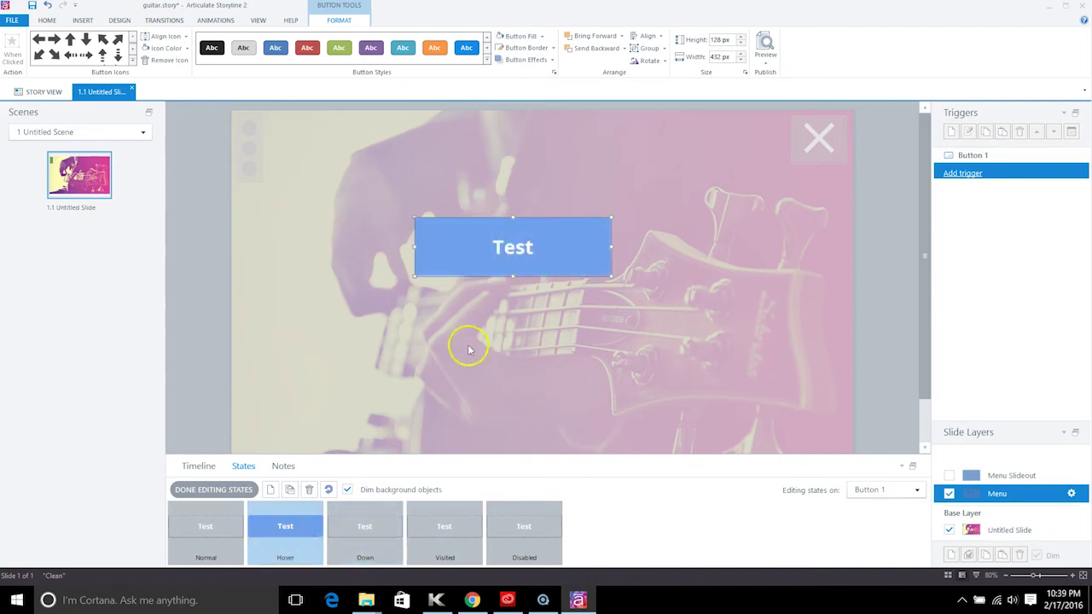
{"action": "left_click", "coordinate": [541, 36]}
{"action": "left_click", "coordinate": [527, 133]}
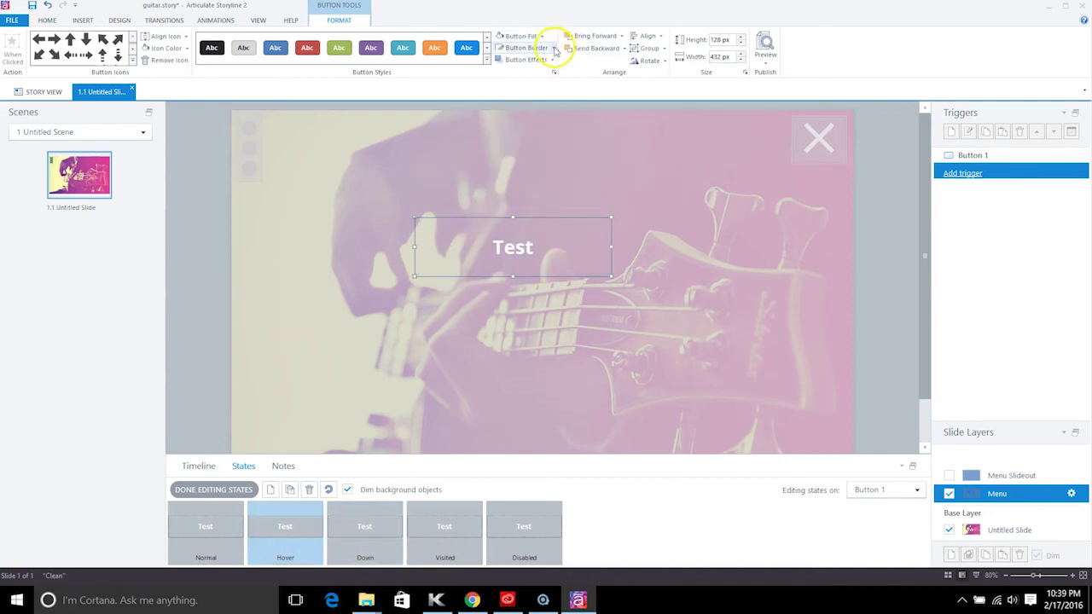
{"action": "left_click", "coordinate": [552, 47]}
{"action": "left_click", "coordinate": [539, 146]}
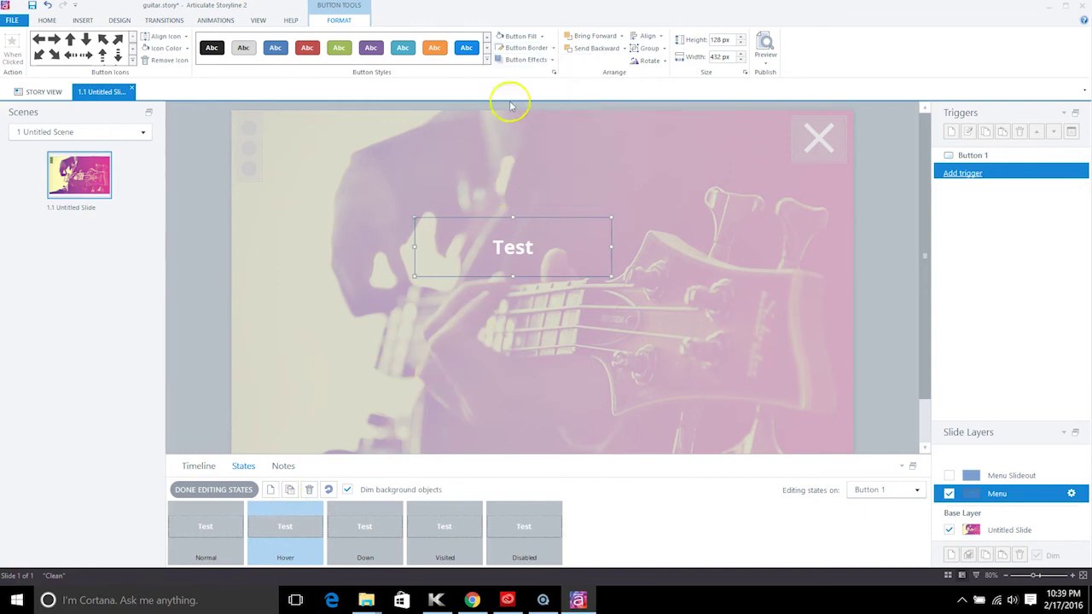
{"action": "left_click", "coordinate": [540, 39]}
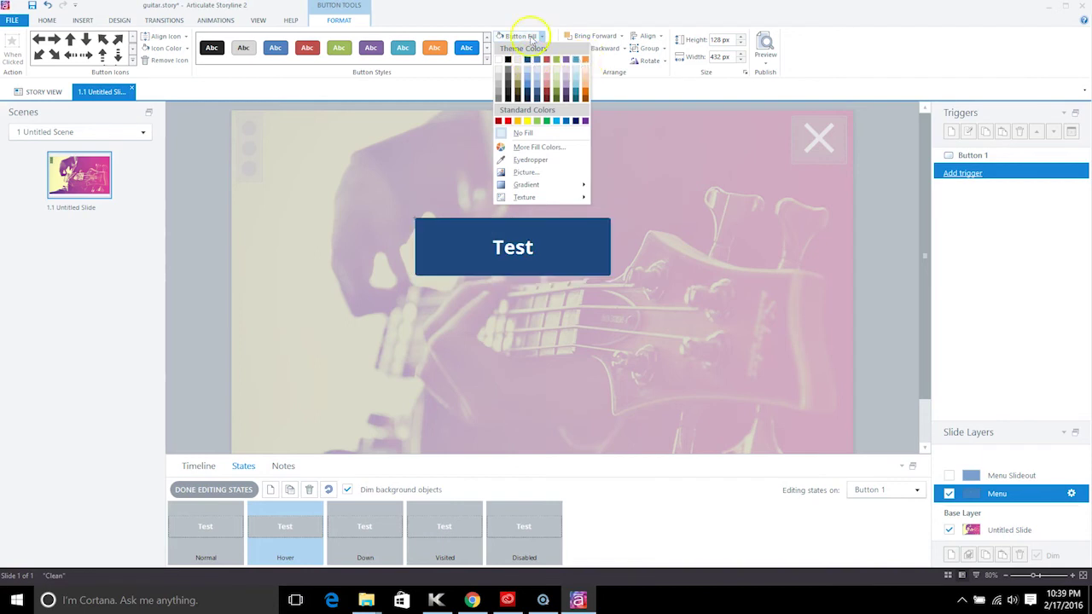
{"action": "left_click", "coordinate": [541, 38]}
Step: Eyedrop pink from the slide as the Hover text colour and finish editing states
{"action": "left_click", "coordinate": [47, 20]}
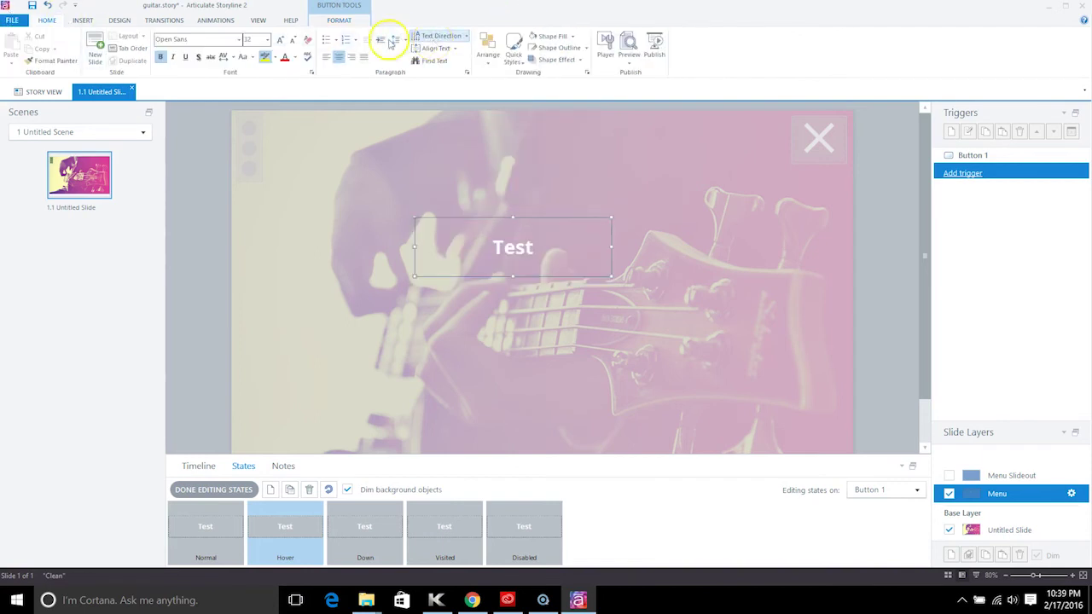
{"action": "left_click", "coordinate": [292, 58]}
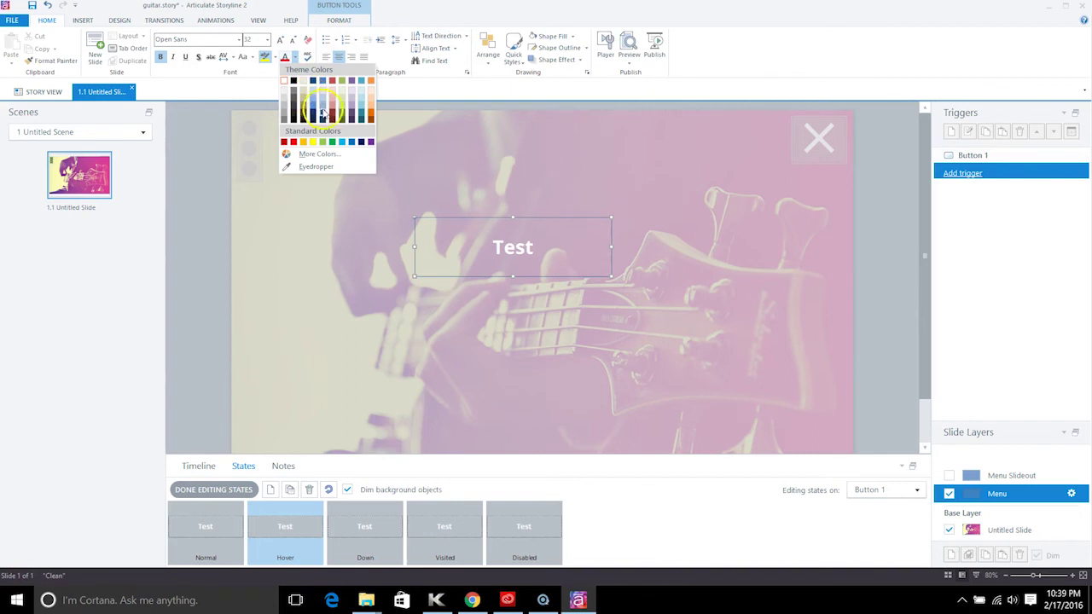
{"action": "left_click", "coordinate": [307, 166]}
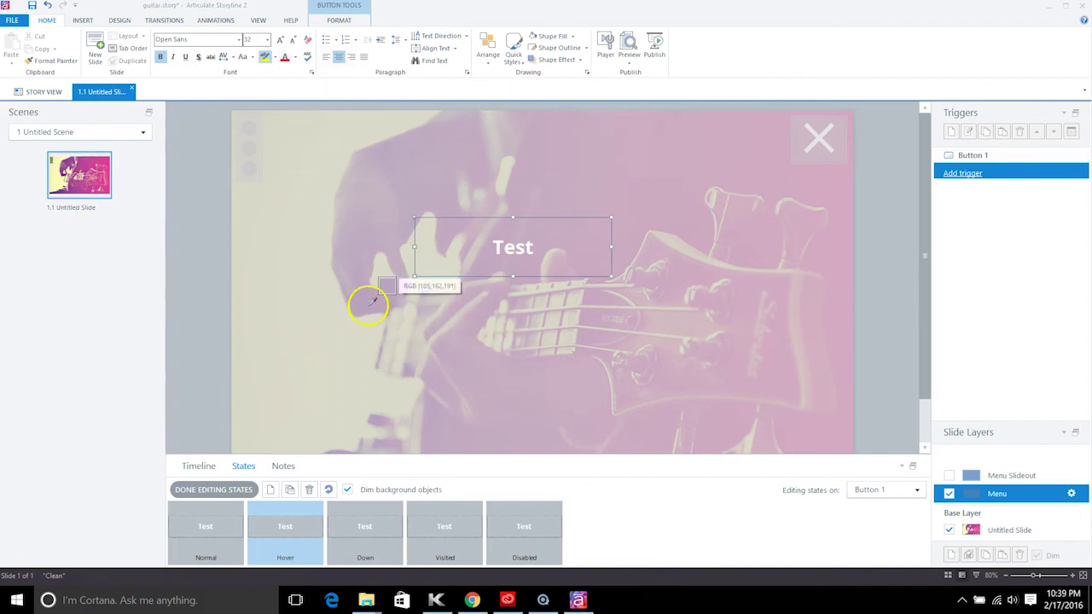
{"action": "left_click", "coordinate": [98, 156]}
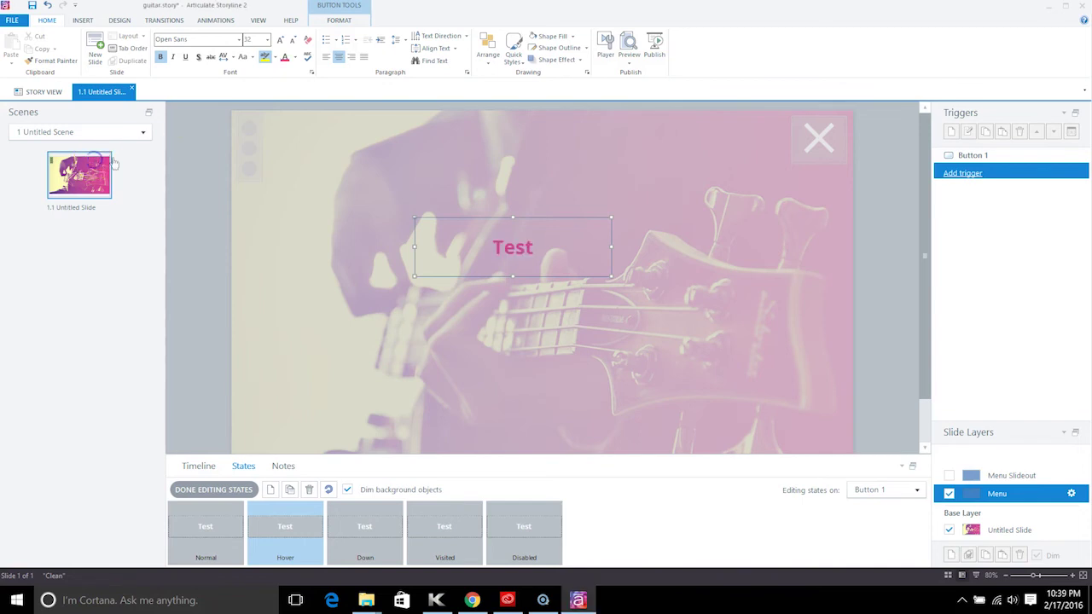
{"action": "left_click", "coordinate": [229, 488]}
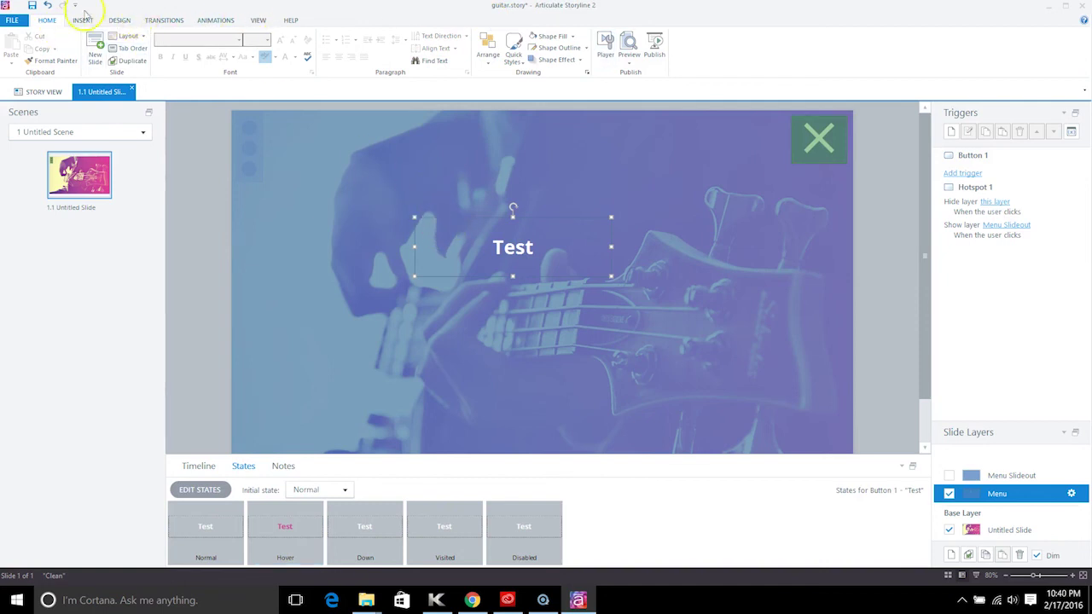
Step: Nudge the Test button slightly to the right
{"action": "left_click", "coordinate": [119, 21]}
{"action": "left_click", "coordinate": [81, 20]}
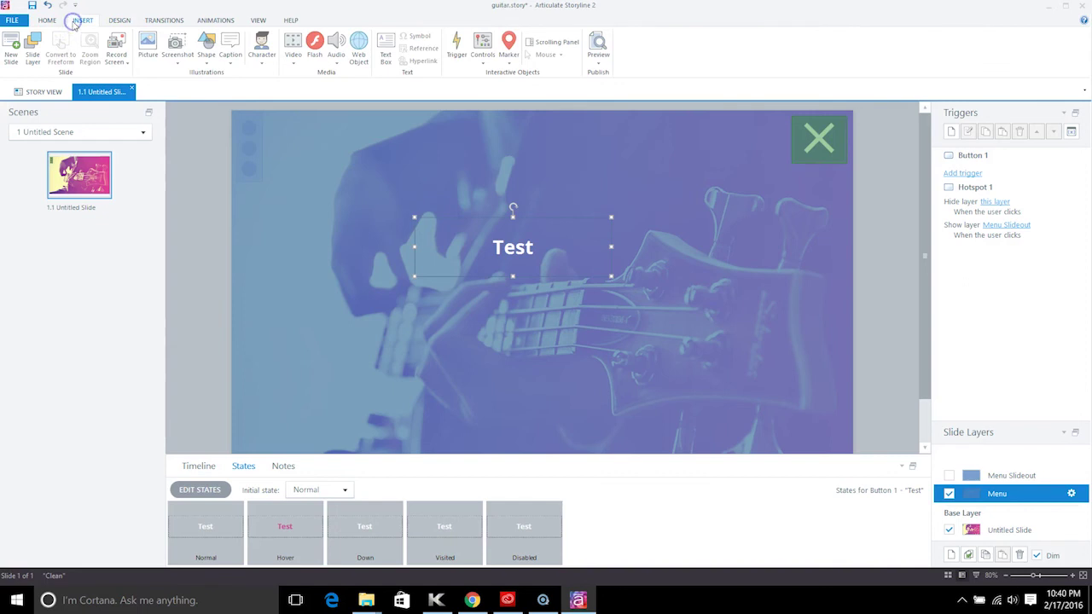
{"action": "left_click", "coordinate": [54, 22]}
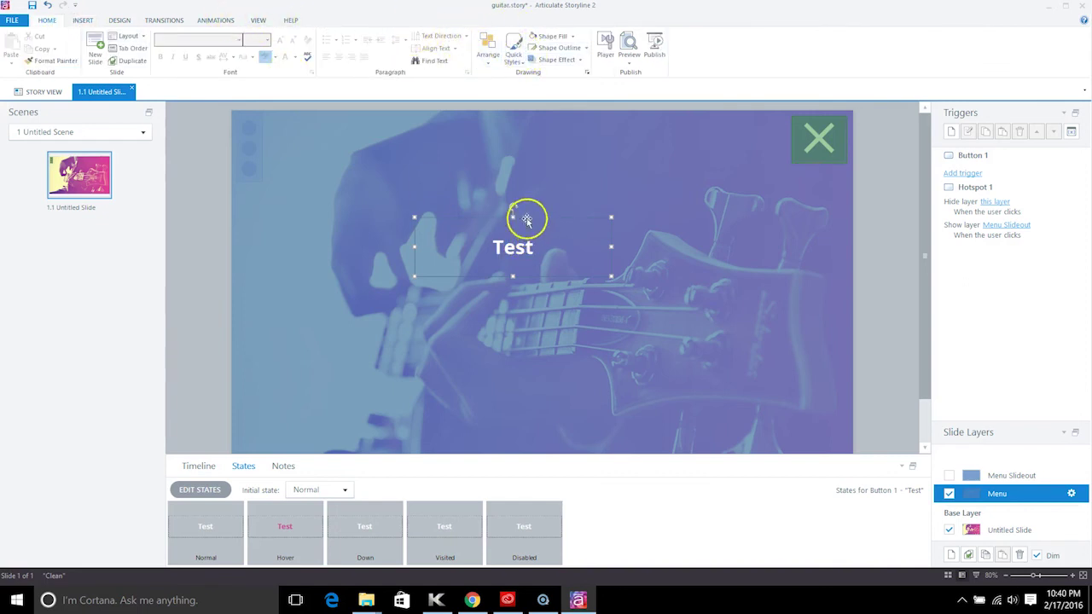
{"action": "left_click_drag", "start_coordinate": [524, 216], "coordinate": [553, 216]}
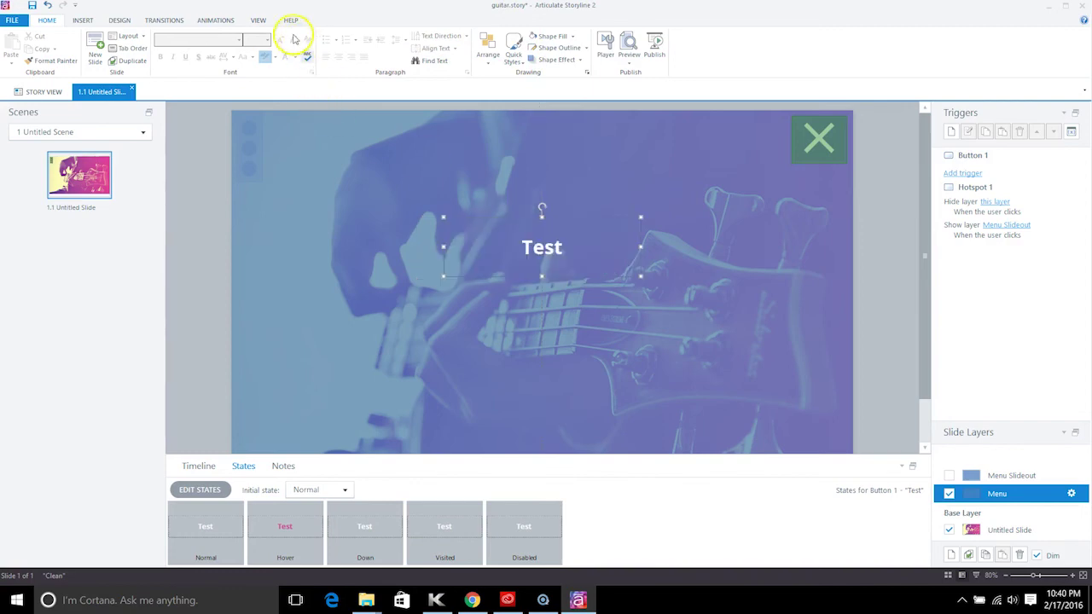
Step: Align the Test button to the horizontal centre of the slide
{"action": "left_click", "coordinate": [256, 21]}
{"action": "left_click", "coordinate": [224, 20]}
{"action": "left_click", "coordinate": [170, 19]}
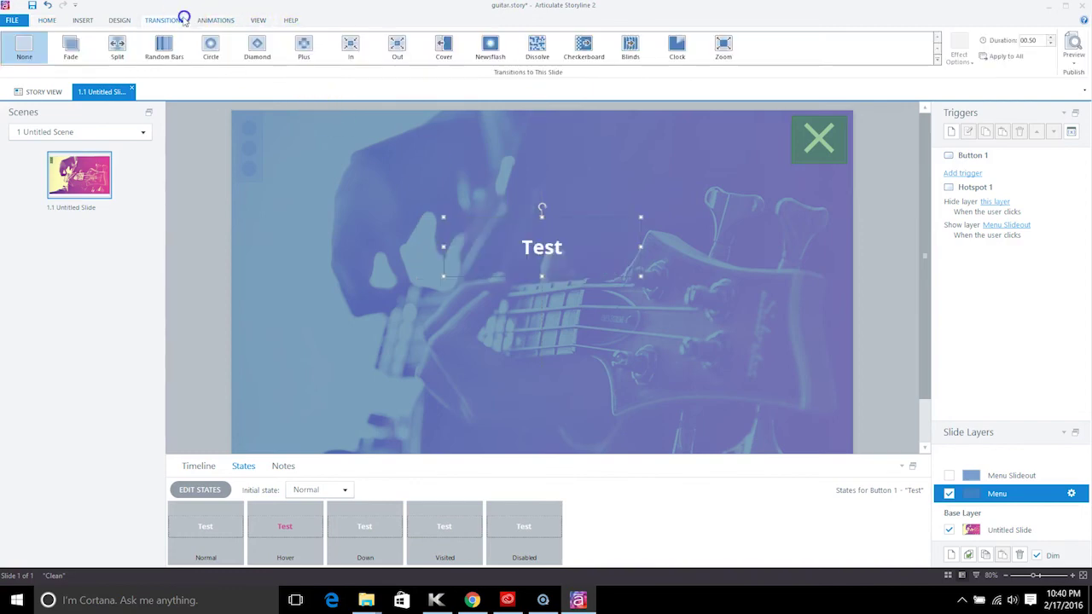
{"action": "left_click", "coordinate": [125, 20]}
{"action": "left_click", "coordinate": [85, 20]}
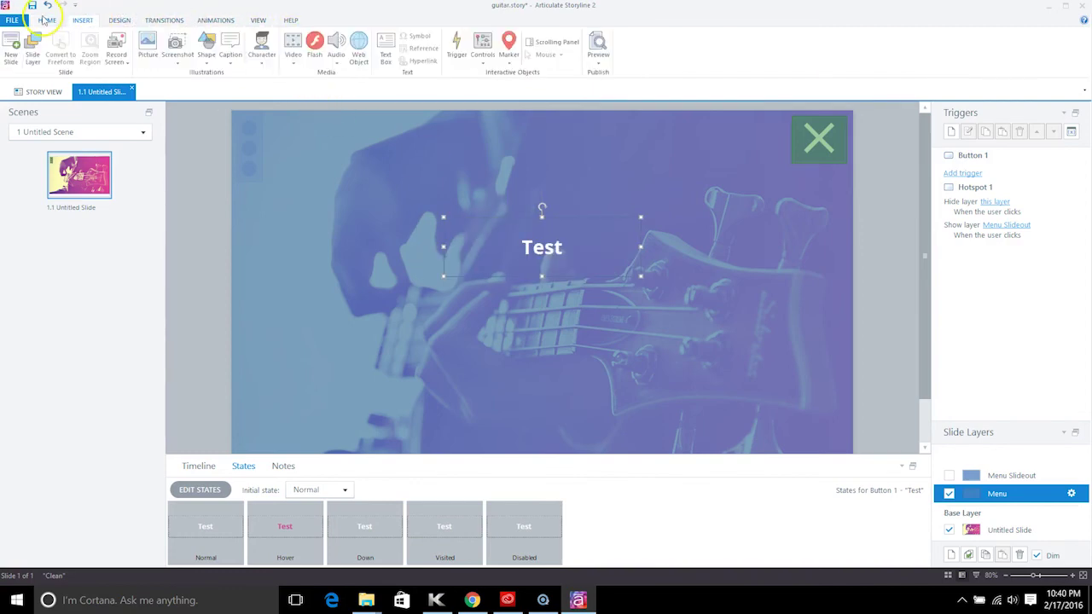
{"action": "left_click", "coordinate": [47, 21]}
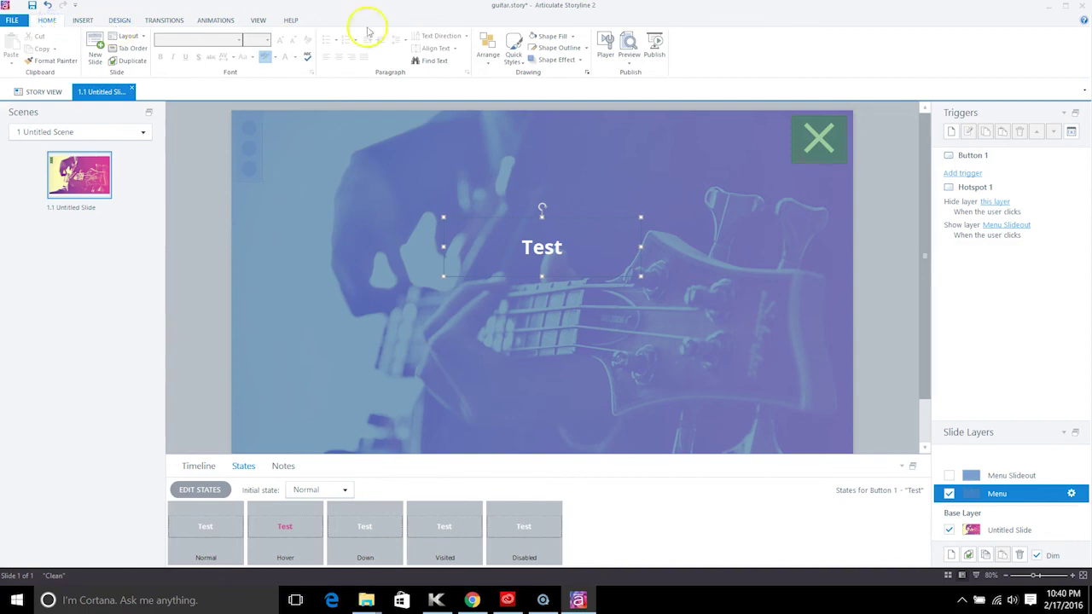
{"action": "left_click", "coordinate": [490, 60]}
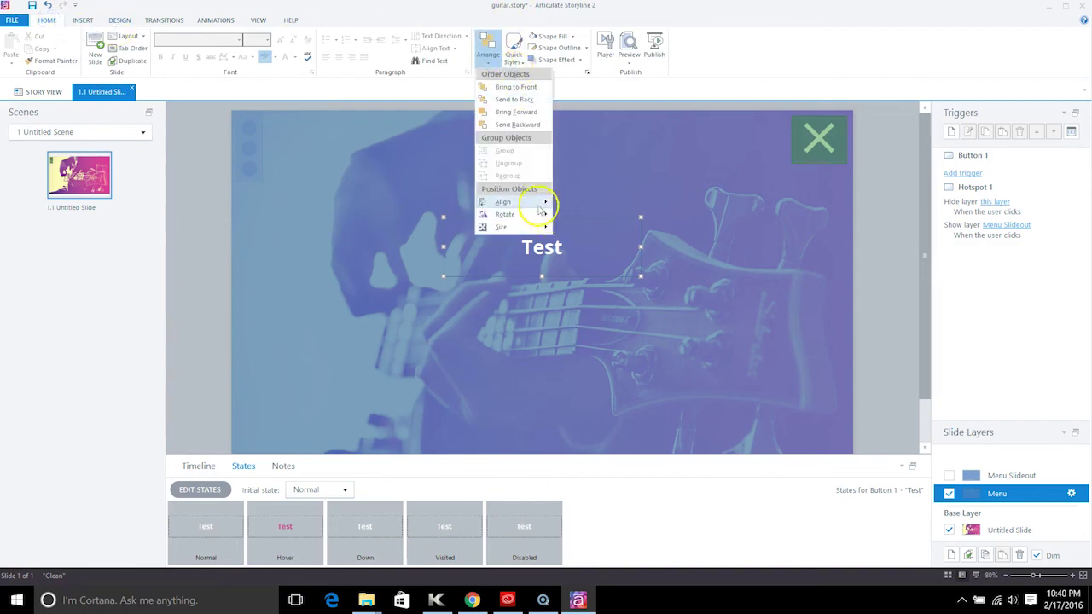
{"action": "mouse_move", "coordinate": [535, 205]}
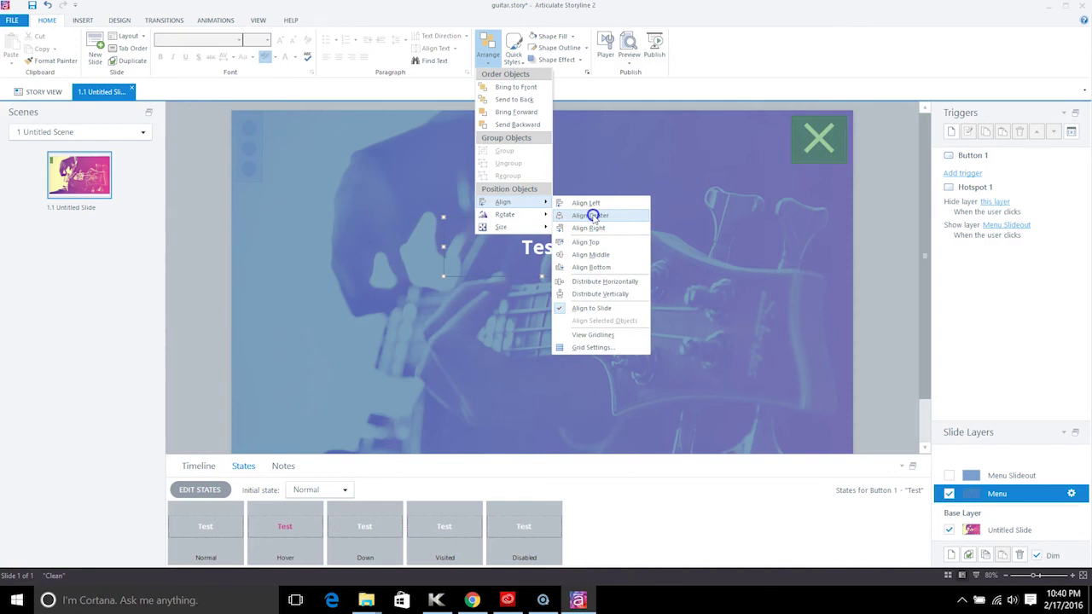
{"action": "left_click", "coordinate": [592, 216]}
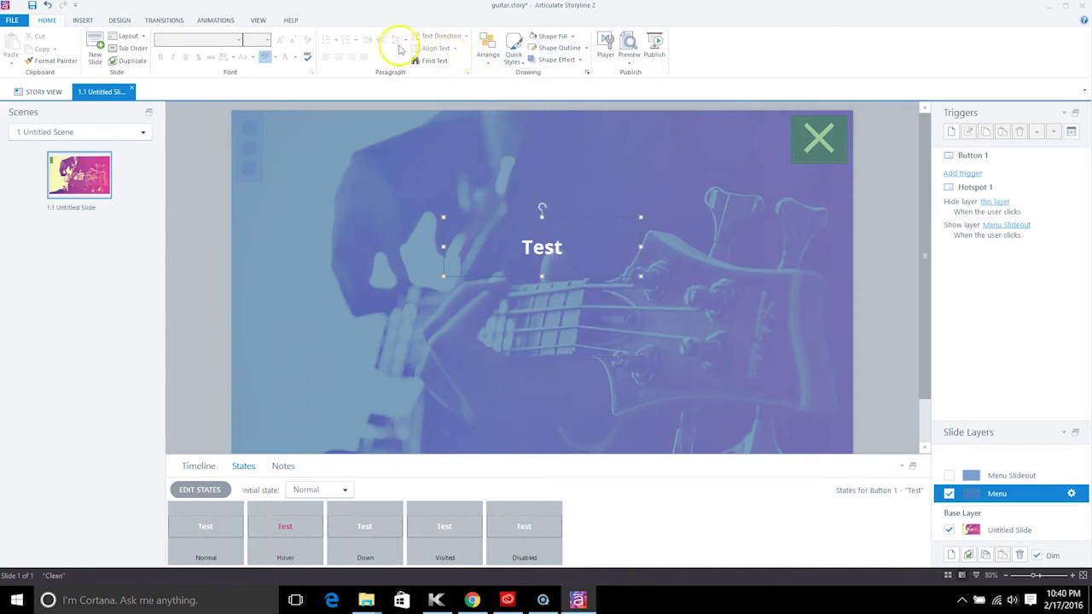
{"action": "left_click", "coordinate": [367, 199]}
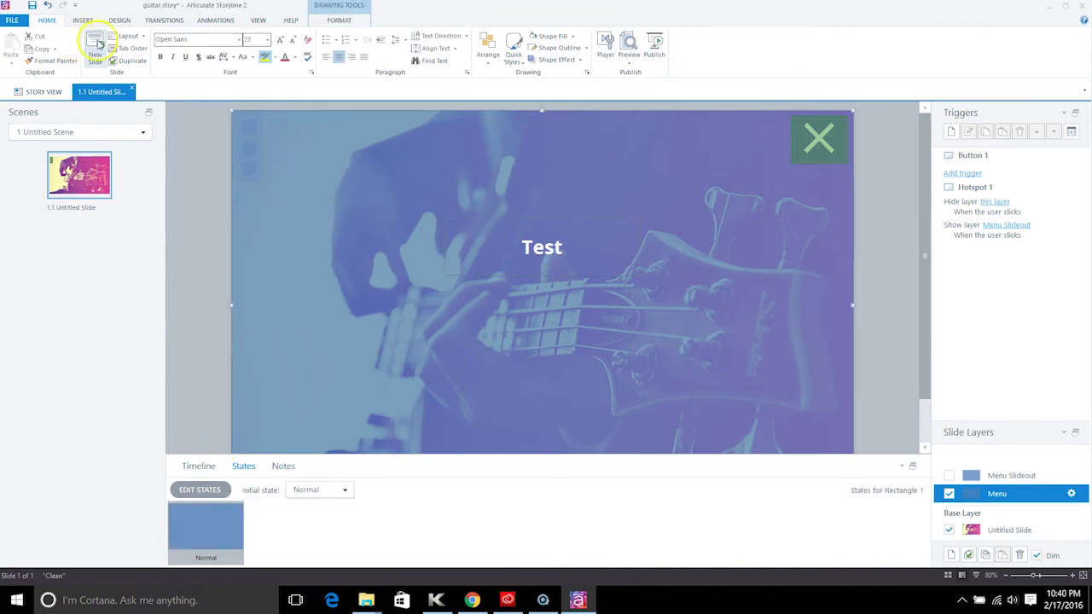
Step: Copy the background rectangle's entrance animation onto the Test button with Animation Painter
{"action": "left_click", "coordinate": [254, 20]}
{"action": "left_click", "coordinate": [209, 20]}
{"action": "left_click", "coordinate": [17, 60]}
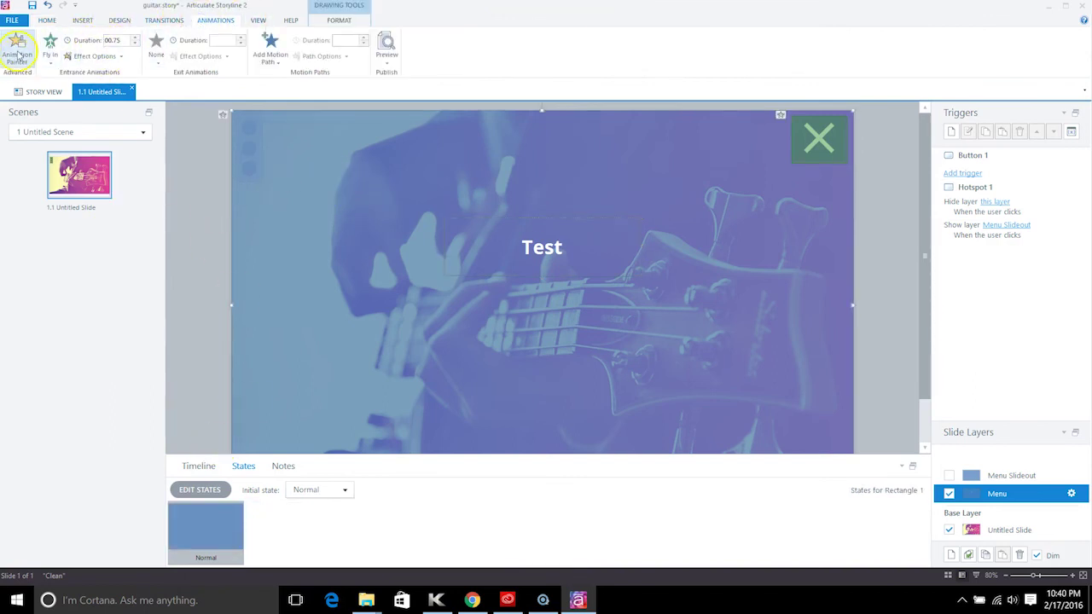
{"action": "left_click", "coordinate": [354, 256]}
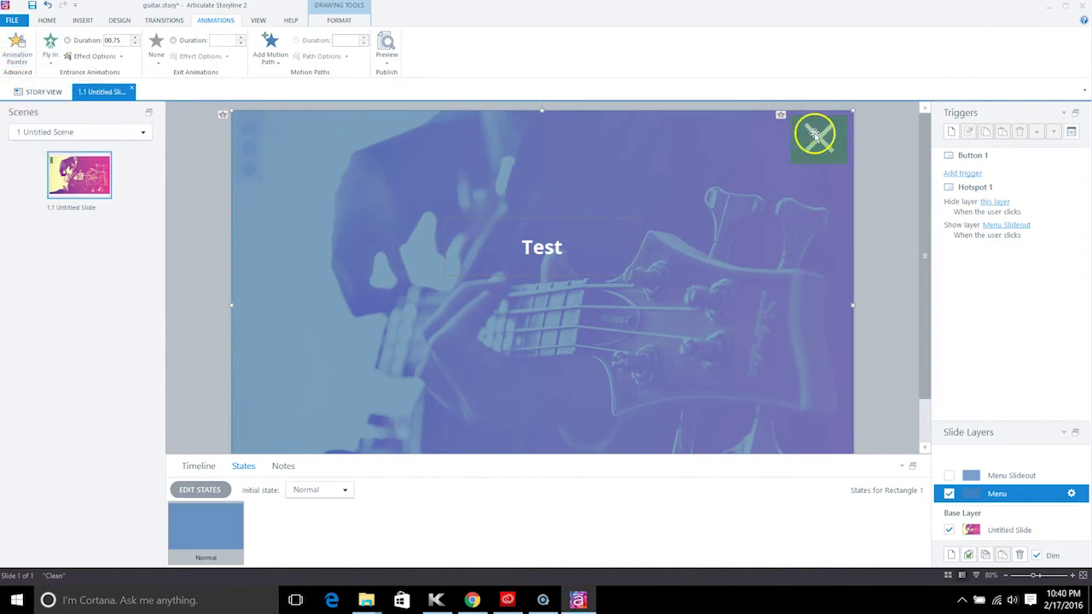
{"action": "left_click", "coordinate": [21, 59]}
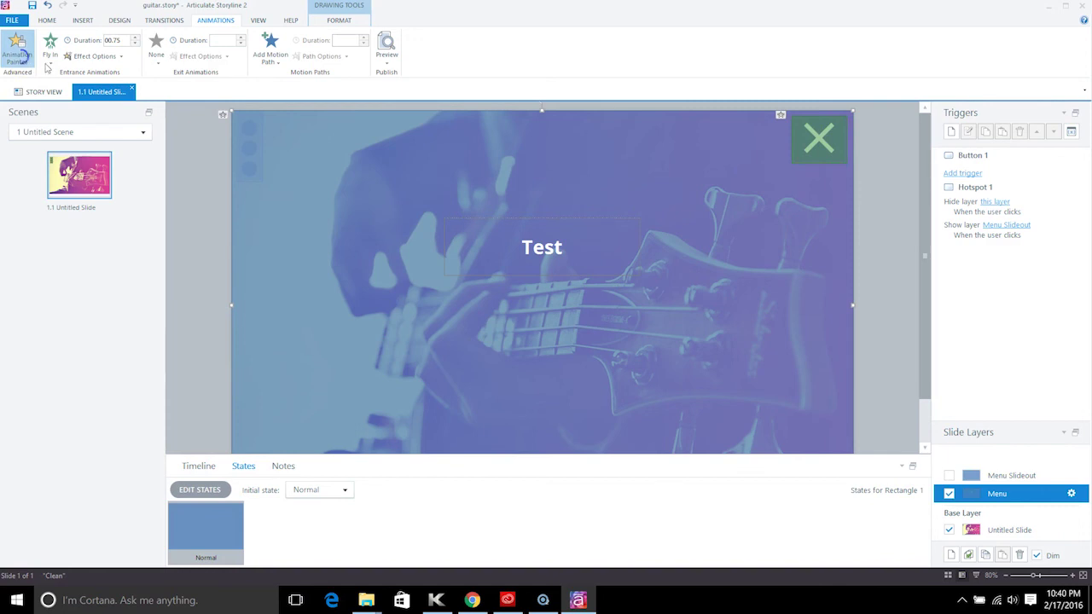
{"action": "left_click", "coordinate": [541, 246]}
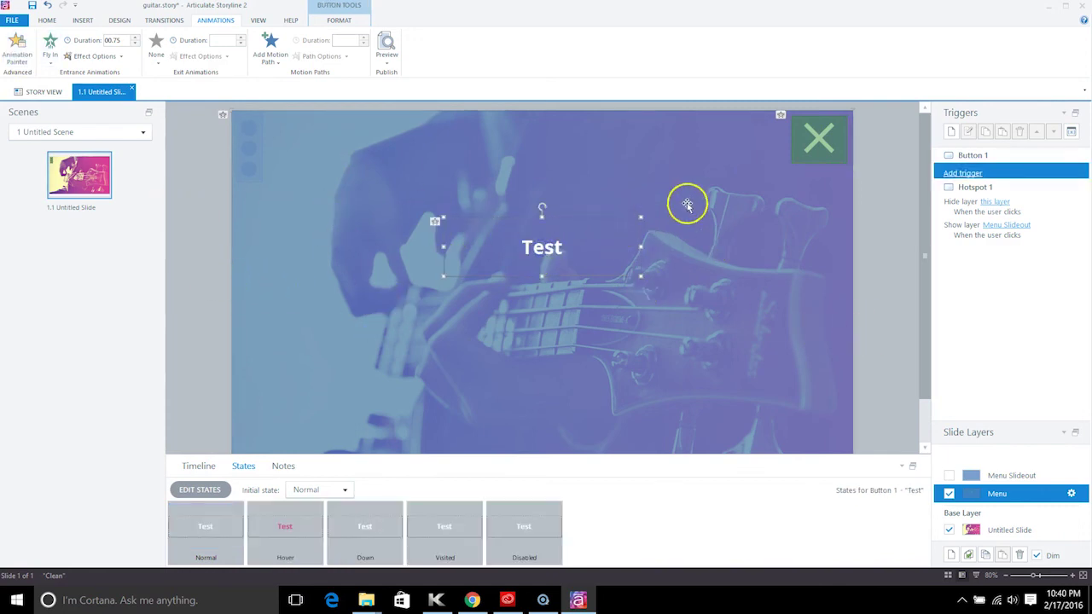
Step: Apply the same rectangle animation to the X close shape
{"action": "left_click", "coordinate": [813, 159]}
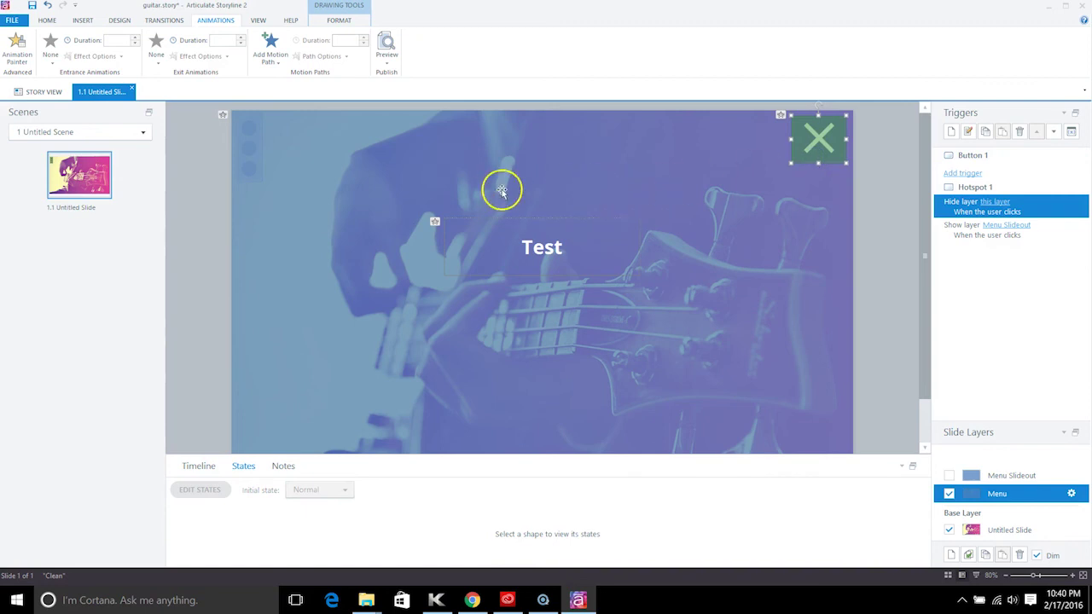
{"action": "left_click", "coordinate": [621, 178]}
{"action": "left_click", "coordinate": [17, 45]}
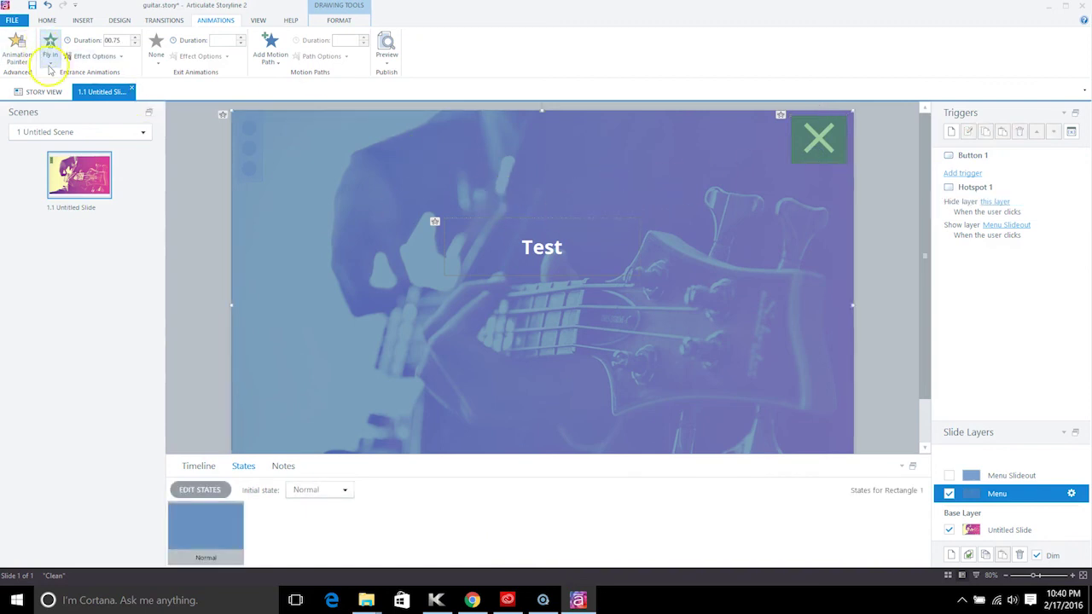
{"action": "left_click", "coordinate": [831, 163]}
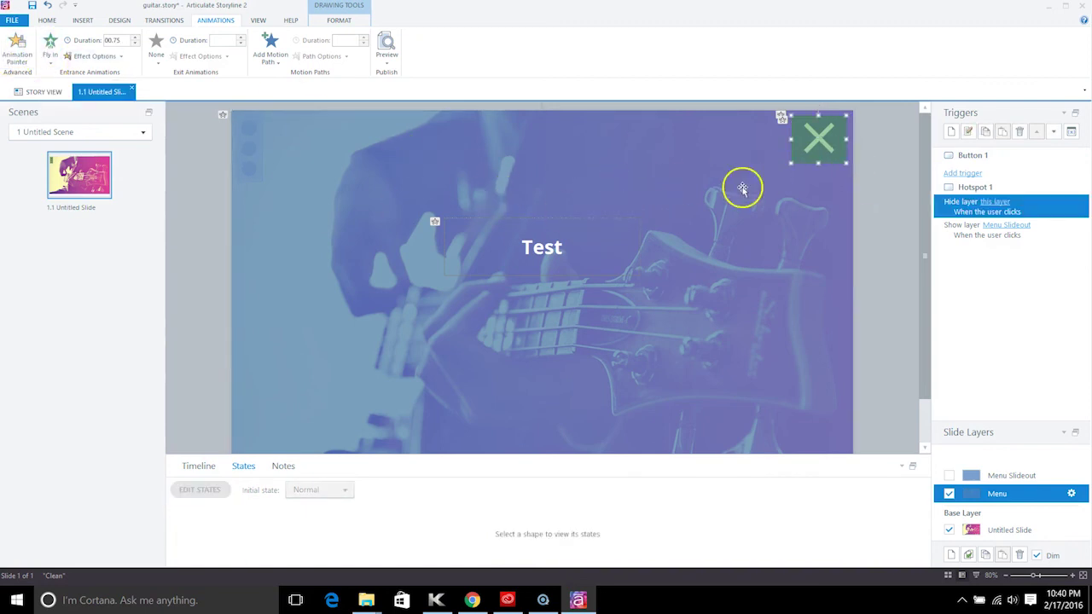
Step: Show the Menu layer's timeline and right-click the background rectangle
{"action": "left_click", "coordinate": [590, 220]}
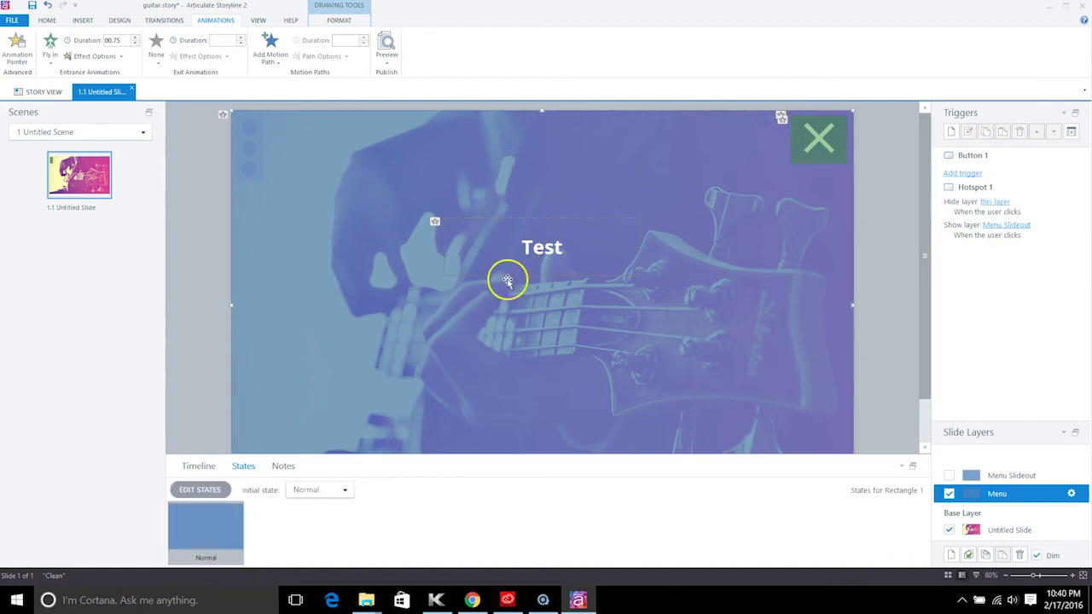
{"action": "left_click", "coordinate": [538, 252]}
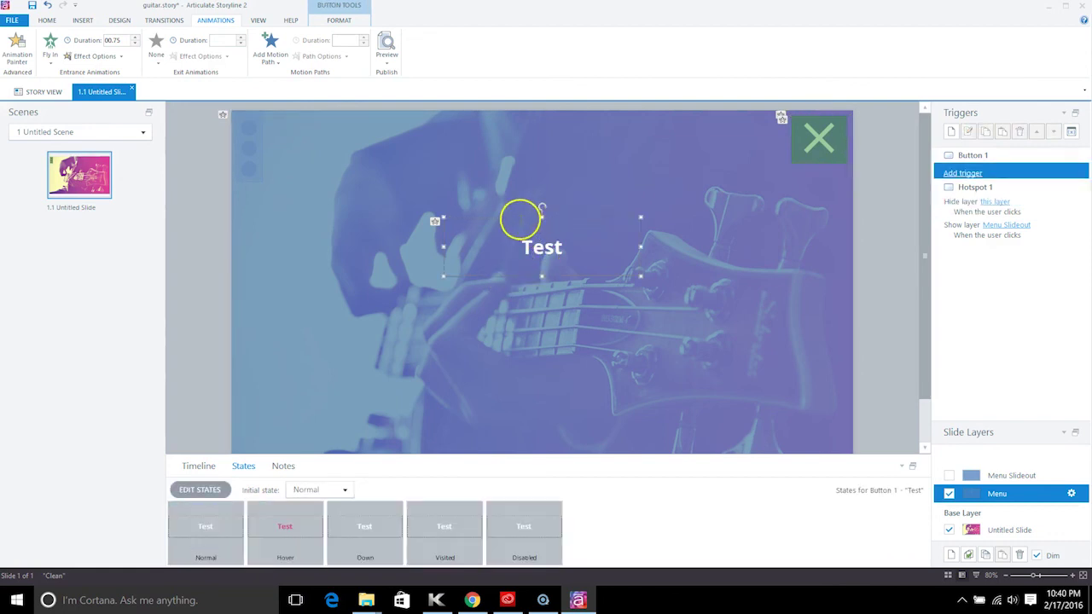
{"action": "left_click", "coordinate": [199, 465]}
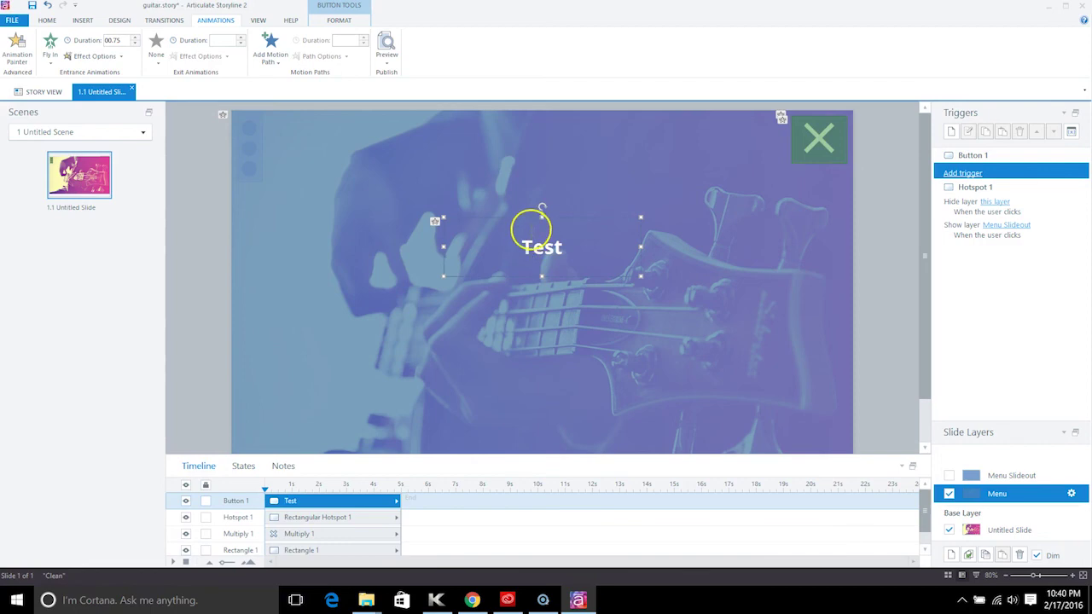
{"action": "right_click", "coordinate": [527, 219]}
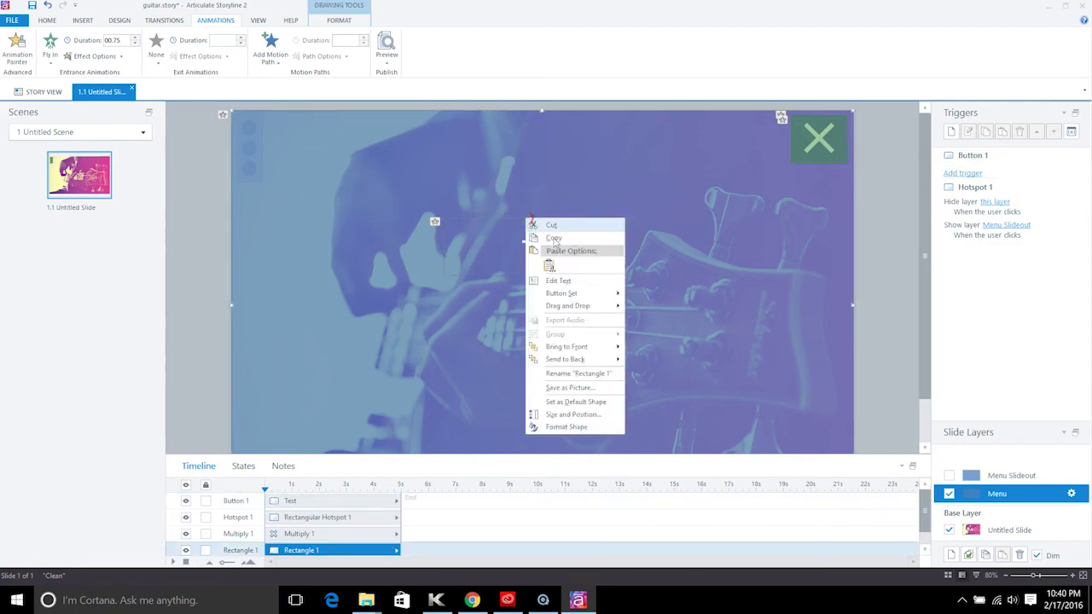
Step: Paste the copied object onto the Menu Slideout layer
{"action": "key", "text": "Escape"}
{"action": "left_click", "coordinate": [1000, 476]}
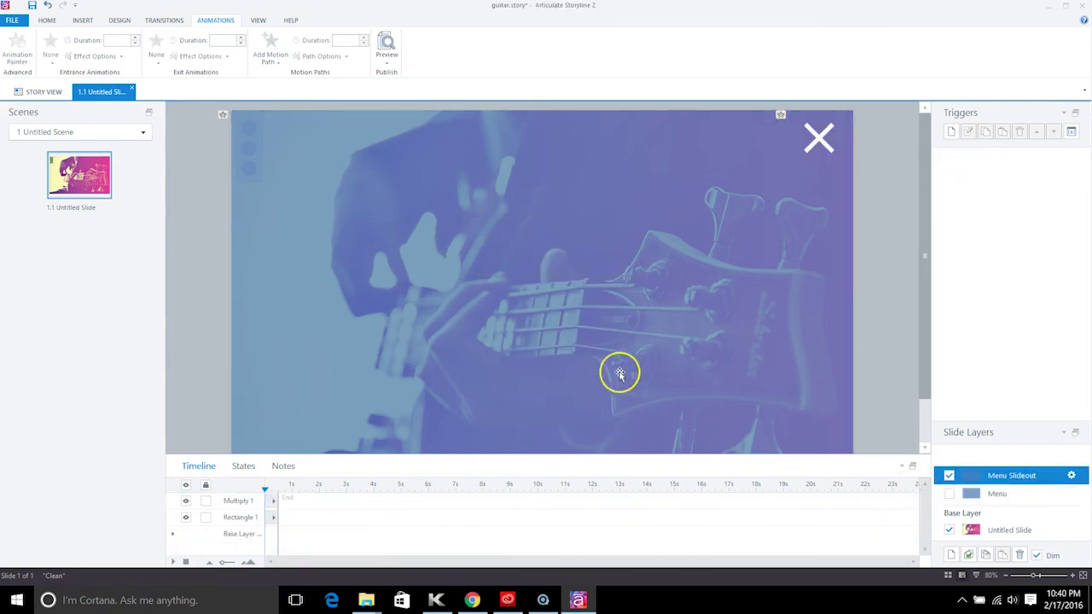
{"action": "key", "text": "ctrl+v"}
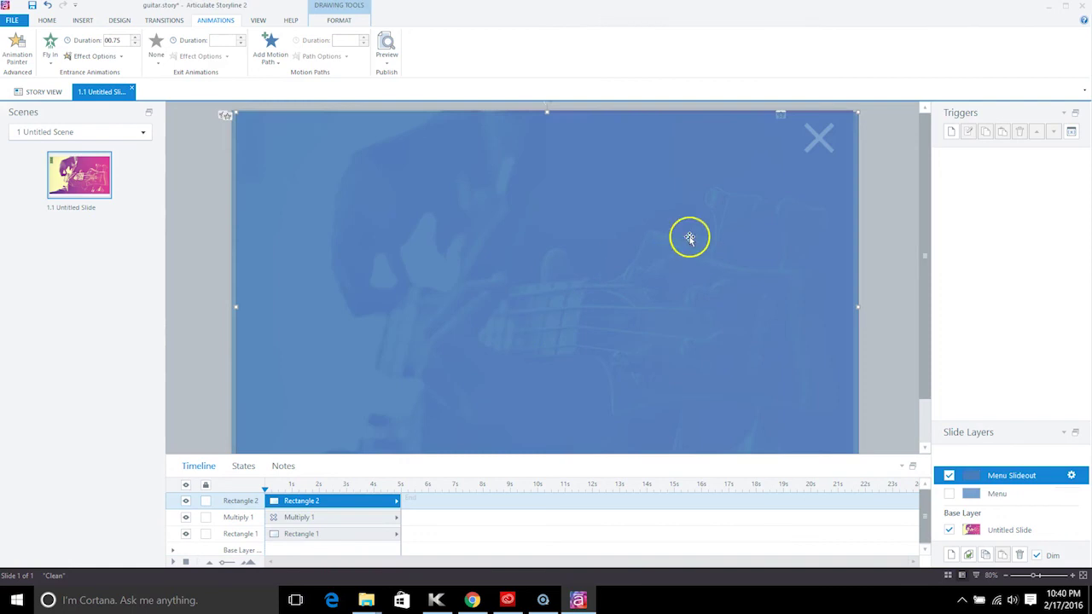
Step: Select the Test button on the Menu and Menu Slideout layers, then open Preview choices
{"action": "left_click", "coordinate": [964, 494]}
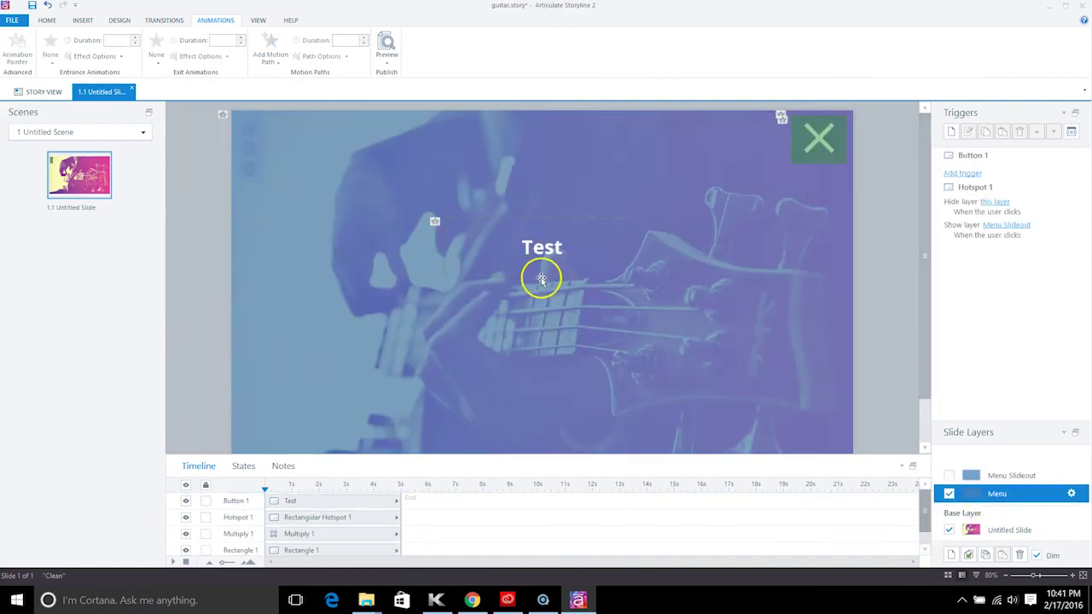
{"action": "left_click", "coordinate": [338, 499]}
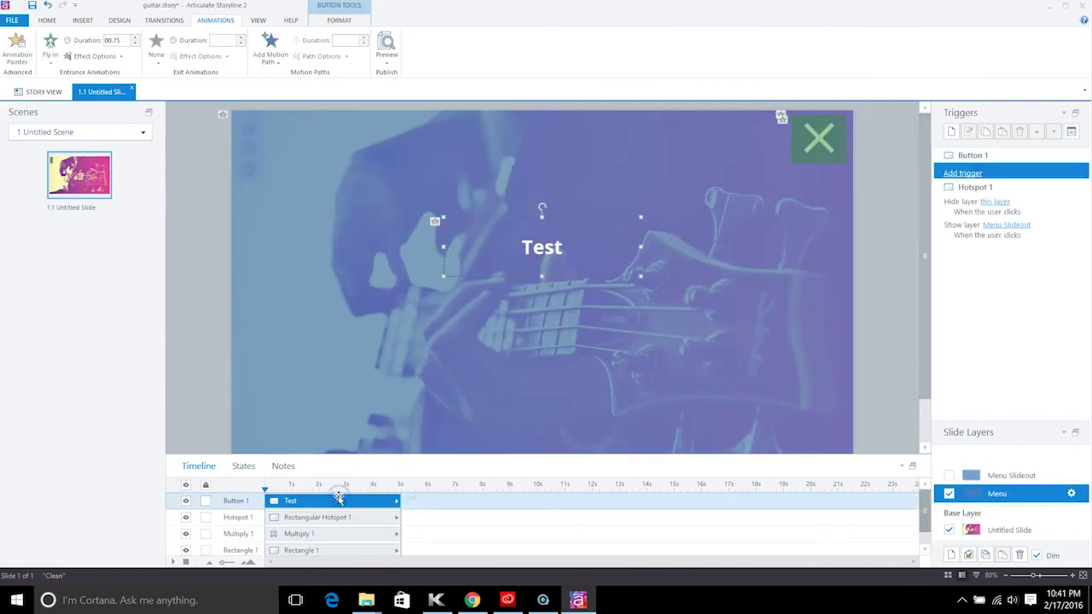
{"action": "left_click", "coordinate": [1024, 475]}
{"action": "left_click", "coordinate": [529, 271]}
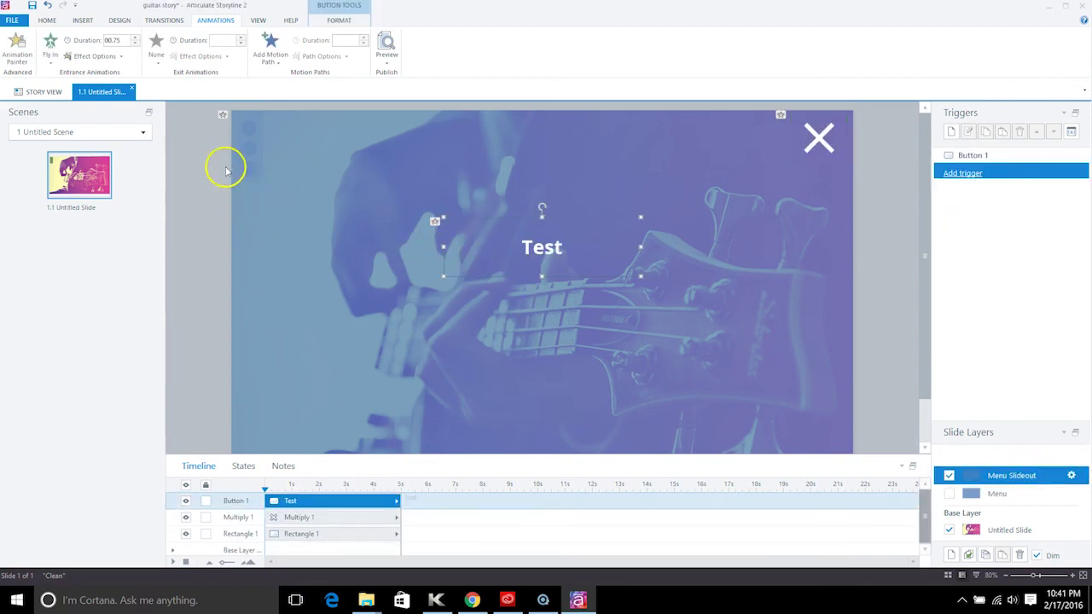
{"action": "left_click", "coordinate": [584, 189]}
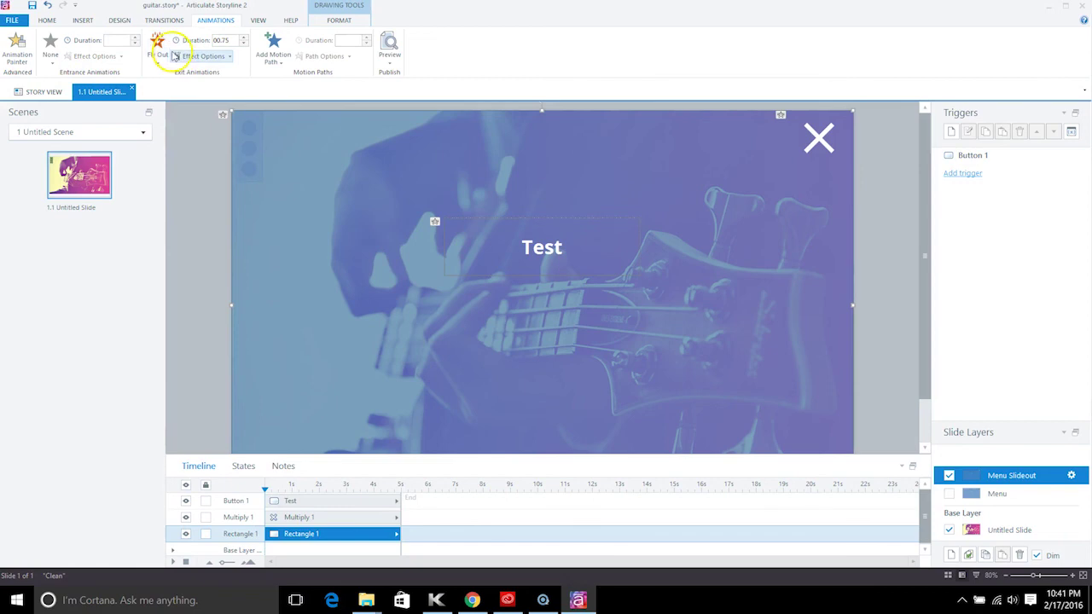
{"action": "left_click", "coordinate": [538, 246]}
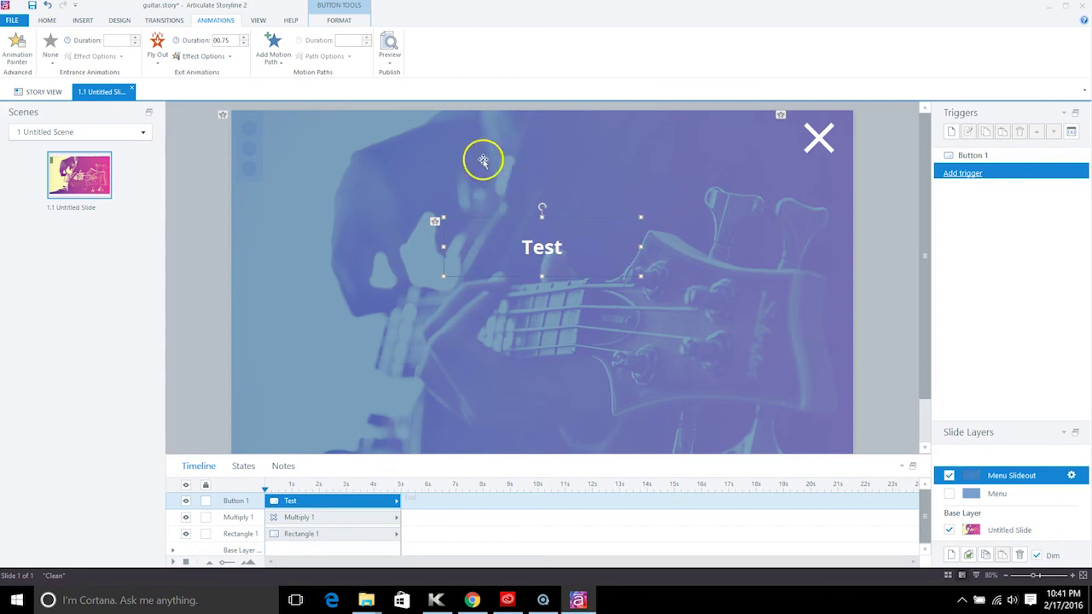
{"action": "left_click", "coordinate": [390, 62]}
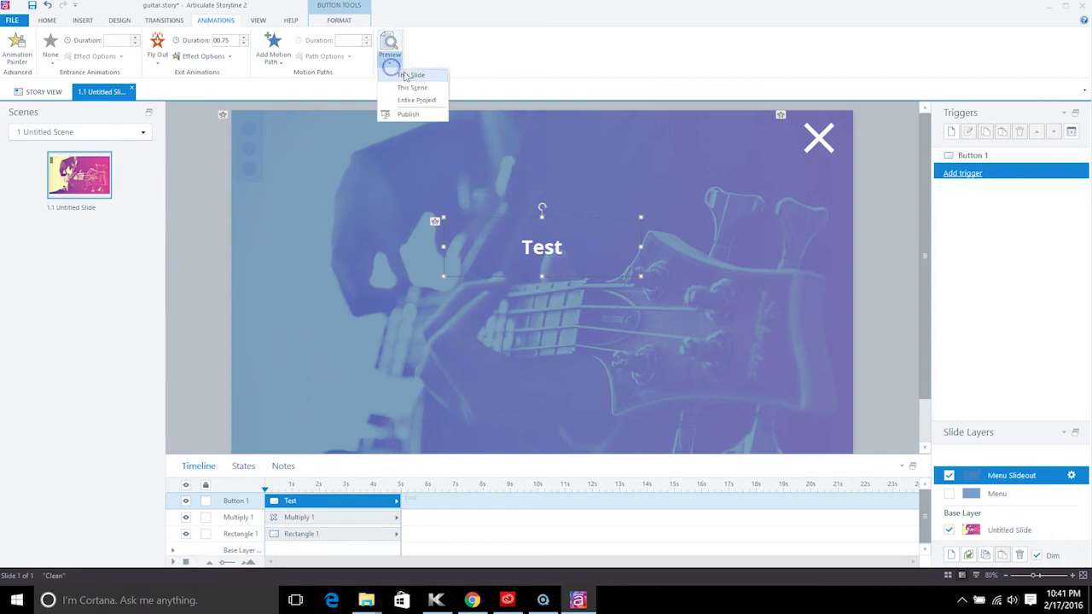
{"action": "left_click", "coordinate": [405, 75]}
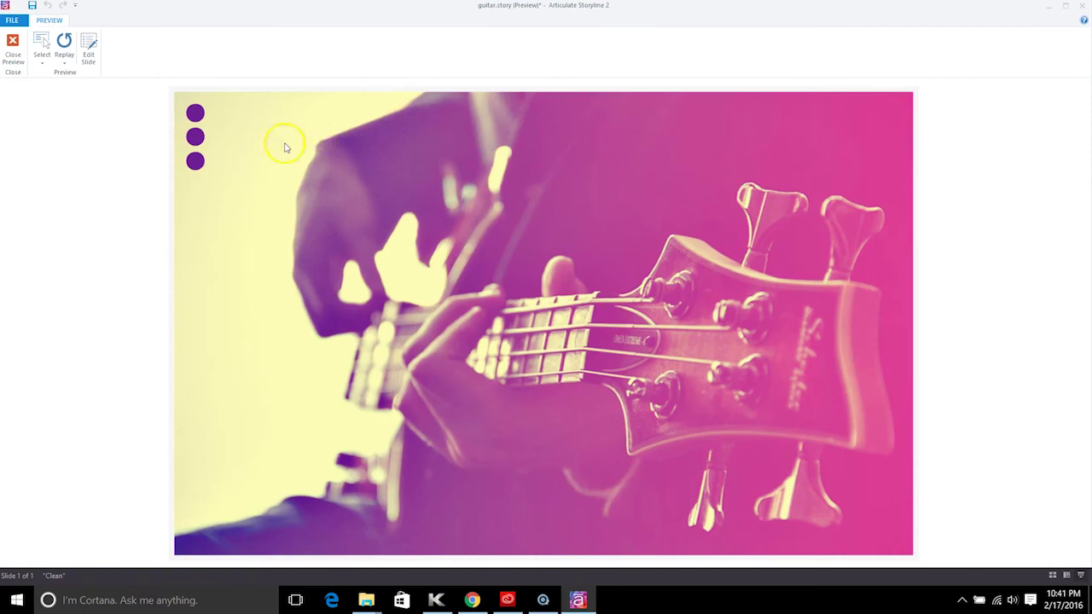
{"action": "left_click", "coordinate": [194, 143]}
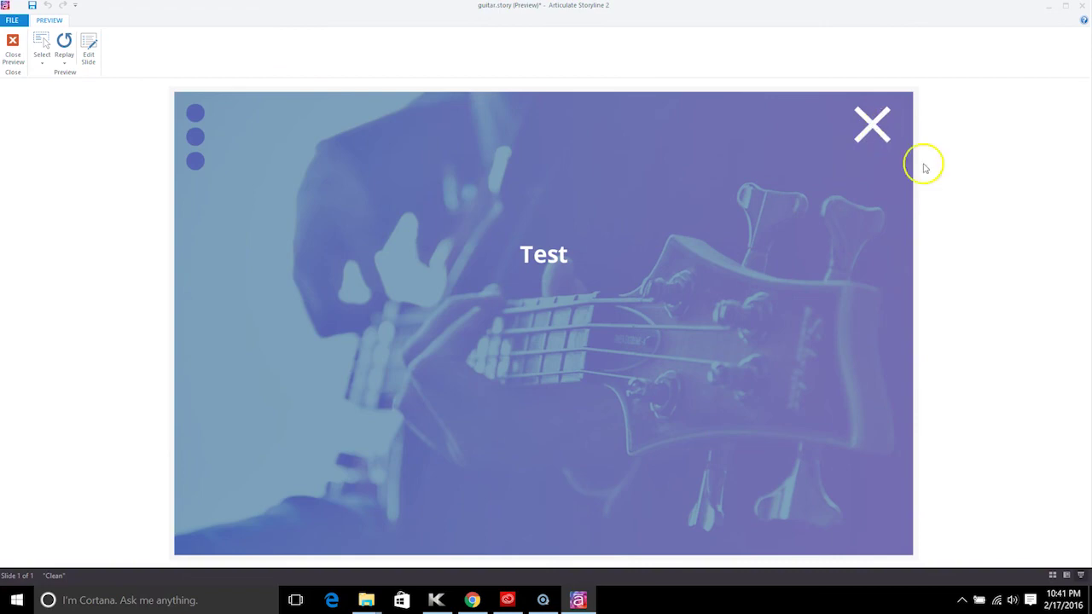
{"action": "left_click", "coordinate": [13, 53]}
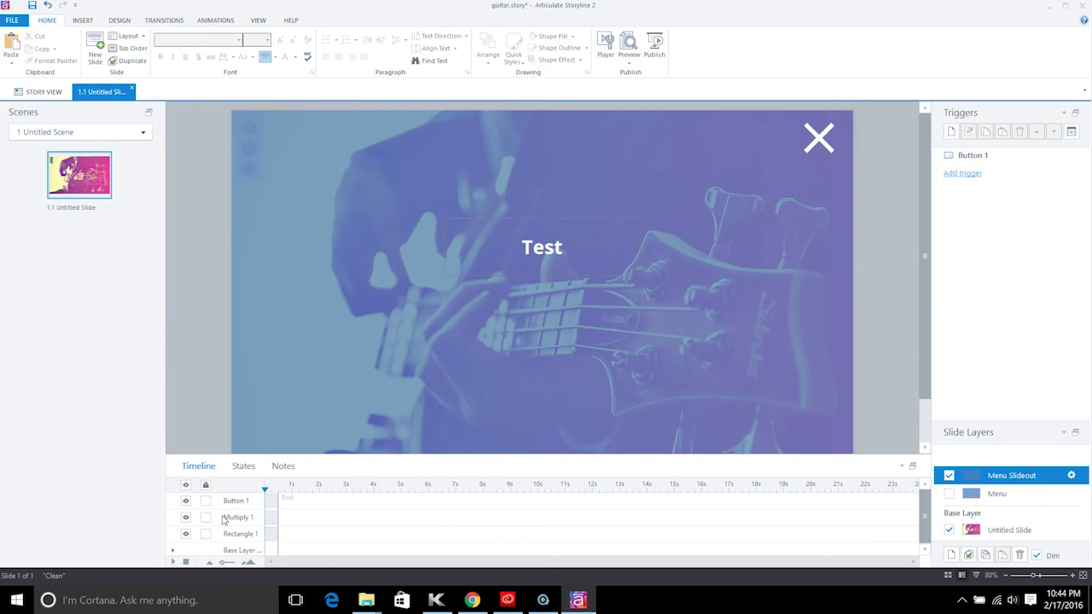
Step: Shorten the Test button's timeline bar, then list its states on the Menu layer
{"action": "left_click_drag", "start_coordinate": [279, 497], "coordinate": [269, 496]}
{"action": "left_click", "coordinate": [994, 493]}
{"action": "left_click", "coordinate": [998, 476]}
{"action": "left_click", "coordinate": [996, 493]}
{"action": "left_click", "coordinate": [546, 247]}
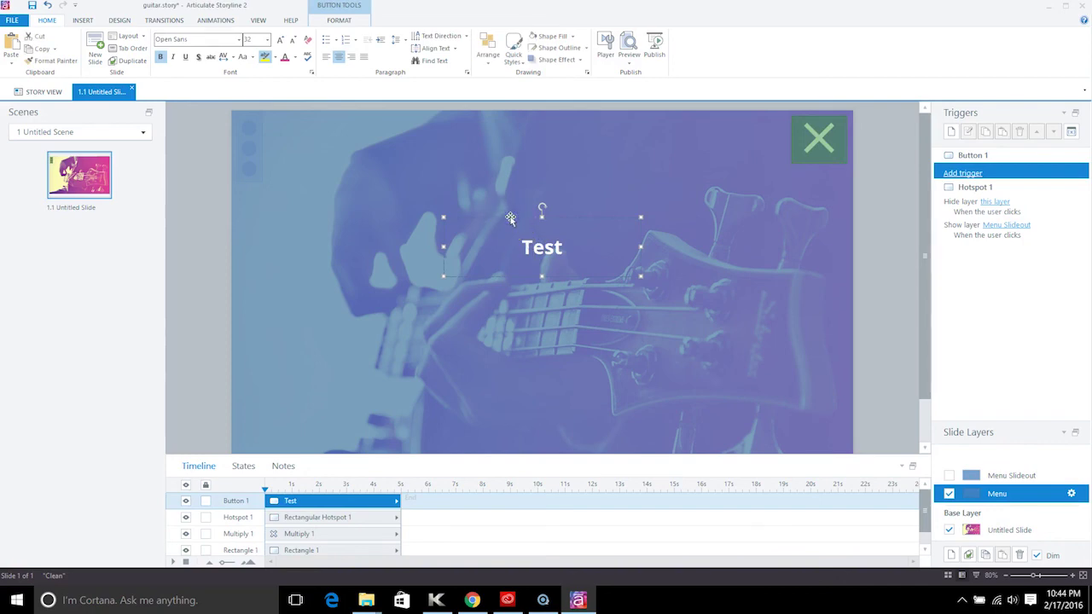
{"action": "left_click", "coordinate": [244, 466]}
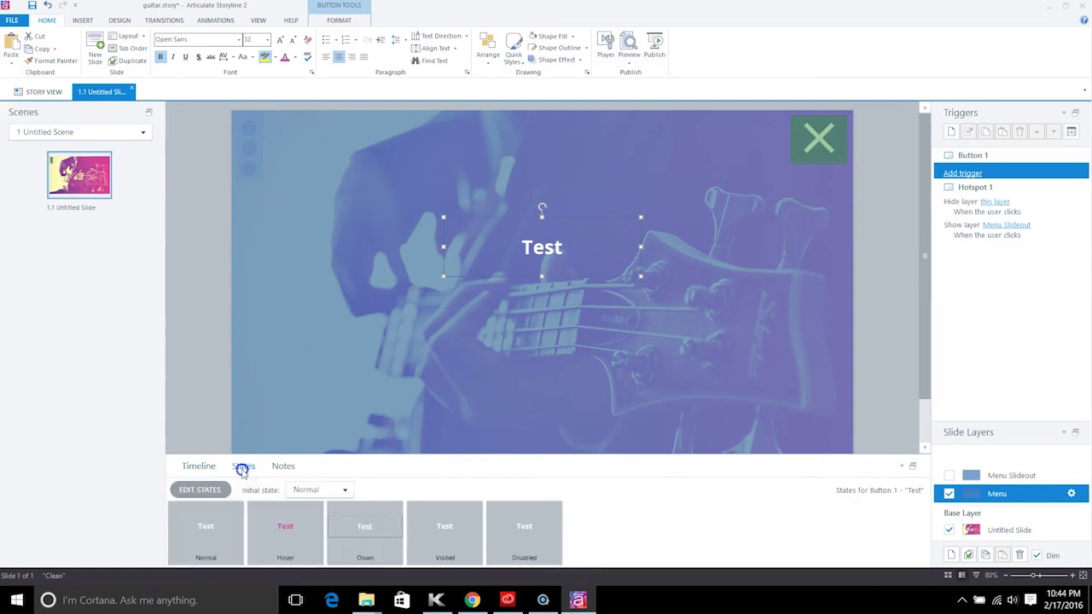
Step: Set the Test button's Hover fill to 100% transparency in Format Shape, then finish editing
{"action": "left_click", "coordinate": [290, 529]}
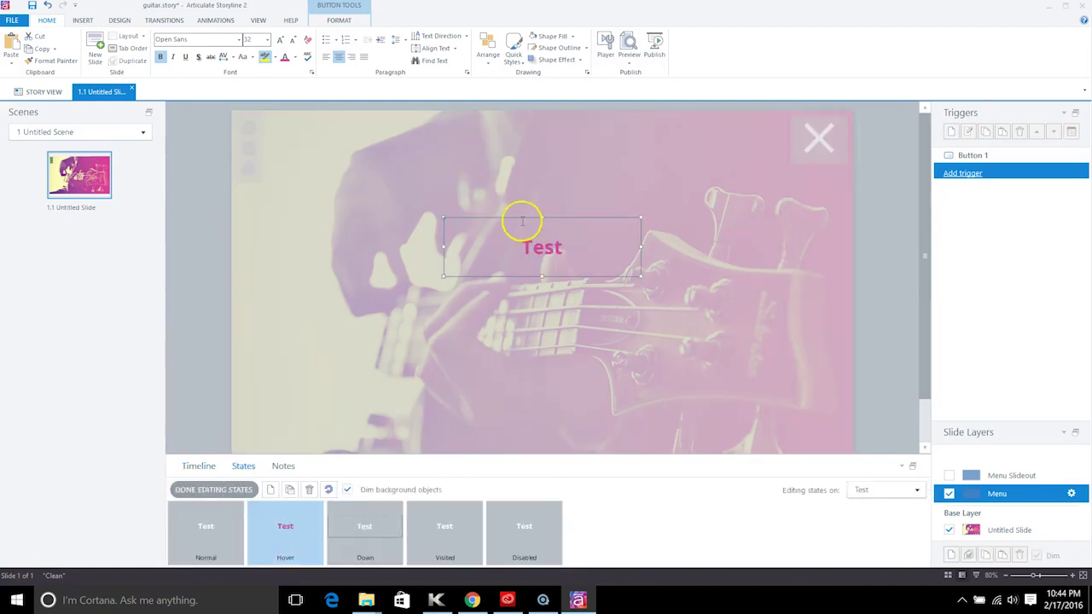
{"action": "right_click", "coordinate": [517, 218]}
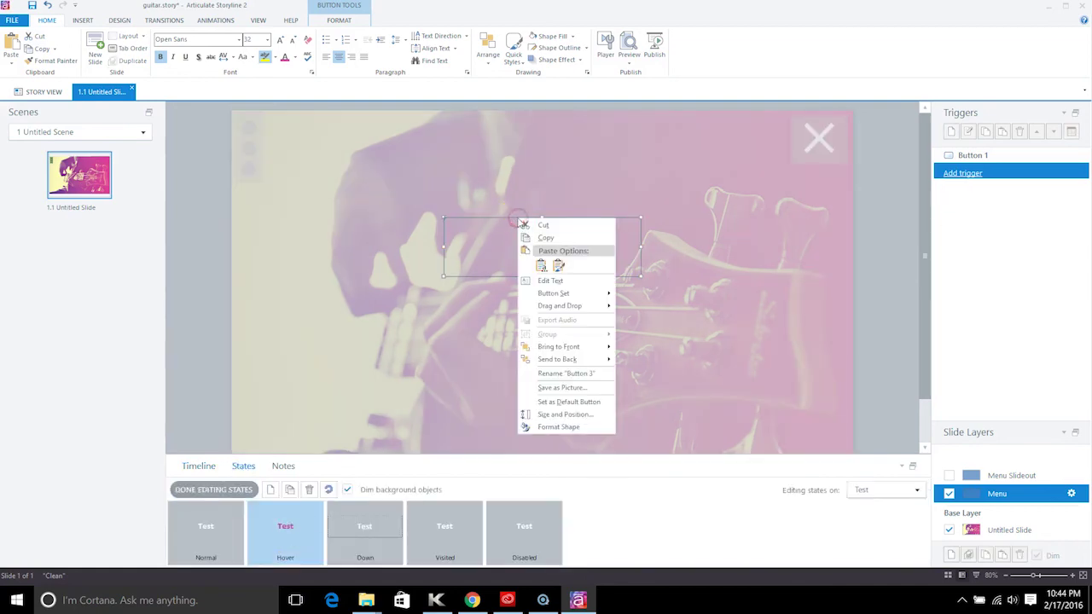
{"action": "left_click", "coordinate": [563, 430]}
{"action": "left_click_drag", "start_coordinate": [500, 110], "coordinate": [789, 77]}
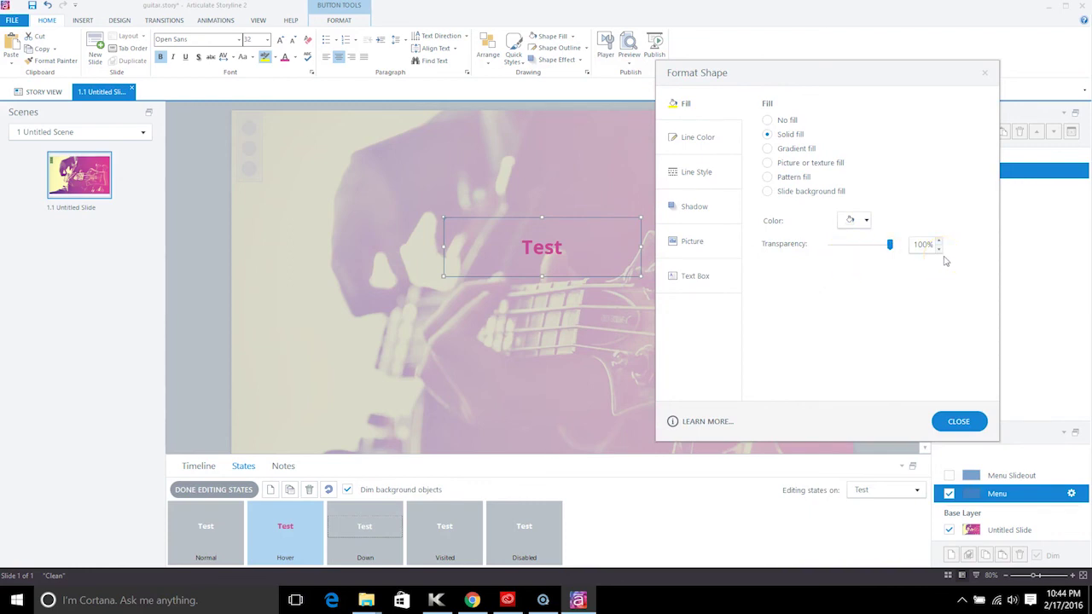
{"action": "left_click", "coordinate": [961, 422]}
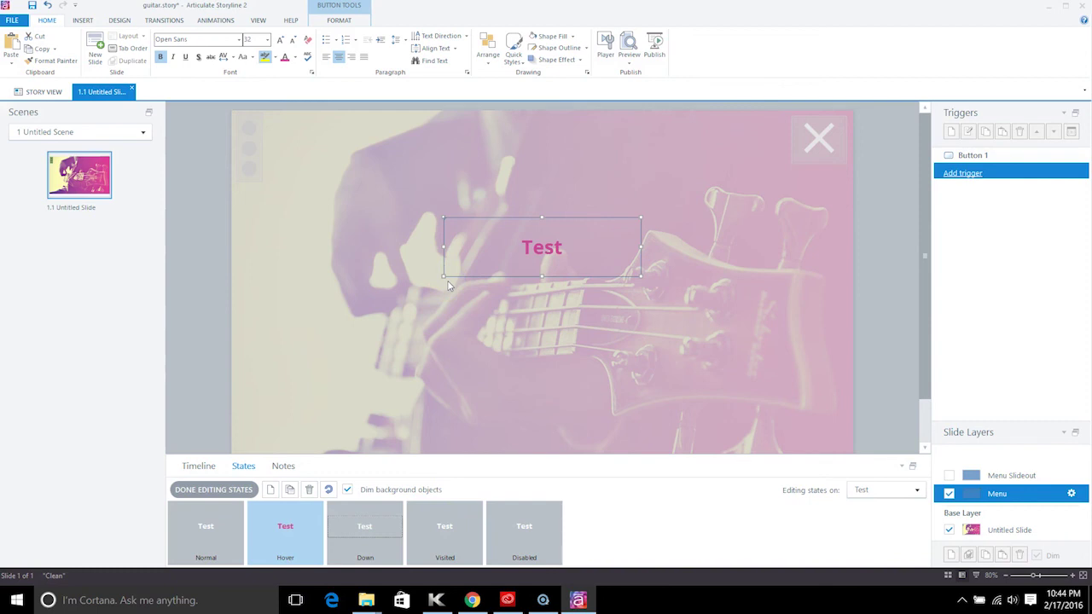
{"action": "left_click", "coordinate": [215, 489]}
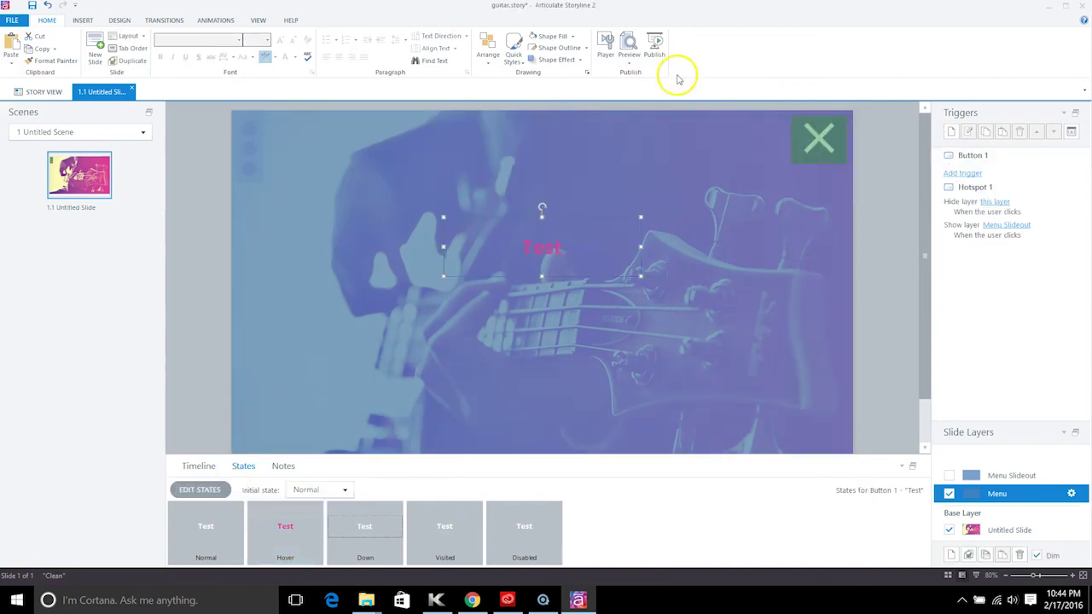
Step: Preview the guitar slide from the base layer, opening the menu overlay from the dots and closing it with X
{"action": "left_click", "coordinate": [1005, 529]}
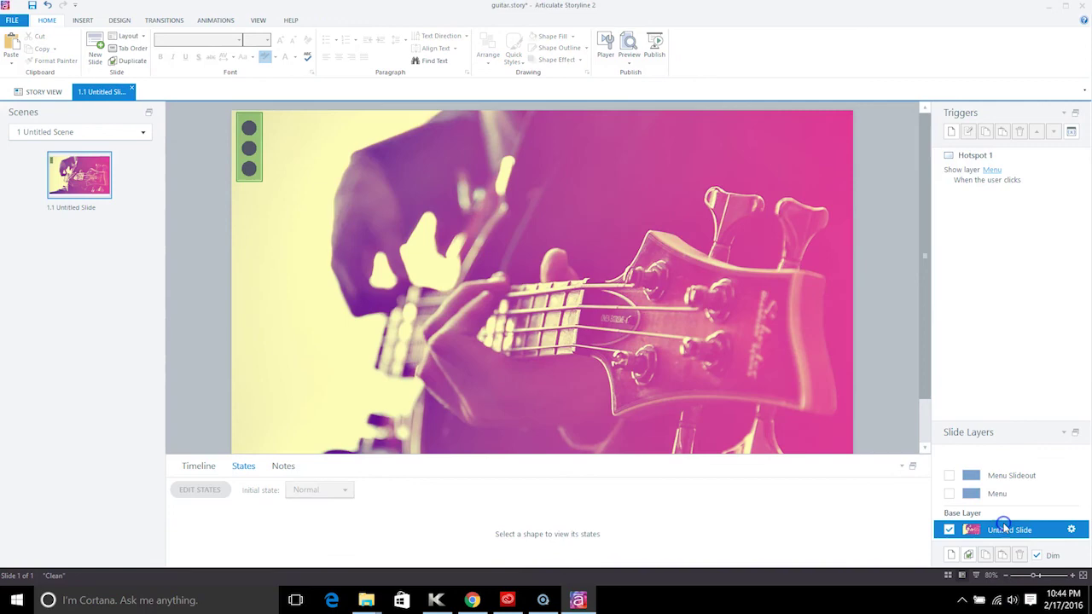
{"action": "left_click", "coordinate": [629, 58]}
{"action": "left_click", "coordinate": [639, 74]}
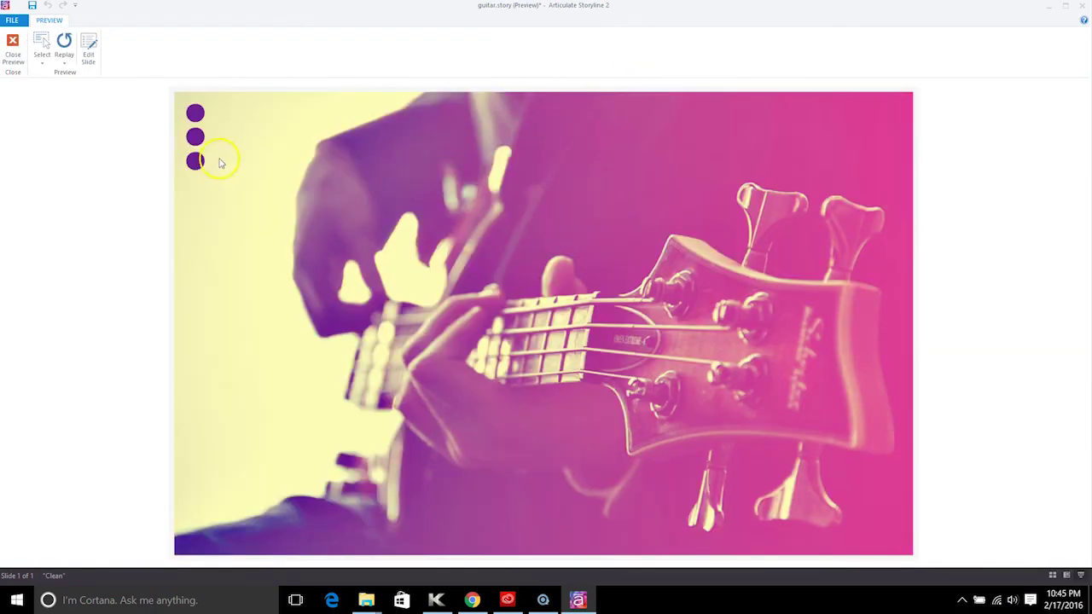
{"action": "left_click", "coordinate": [207, 155]}
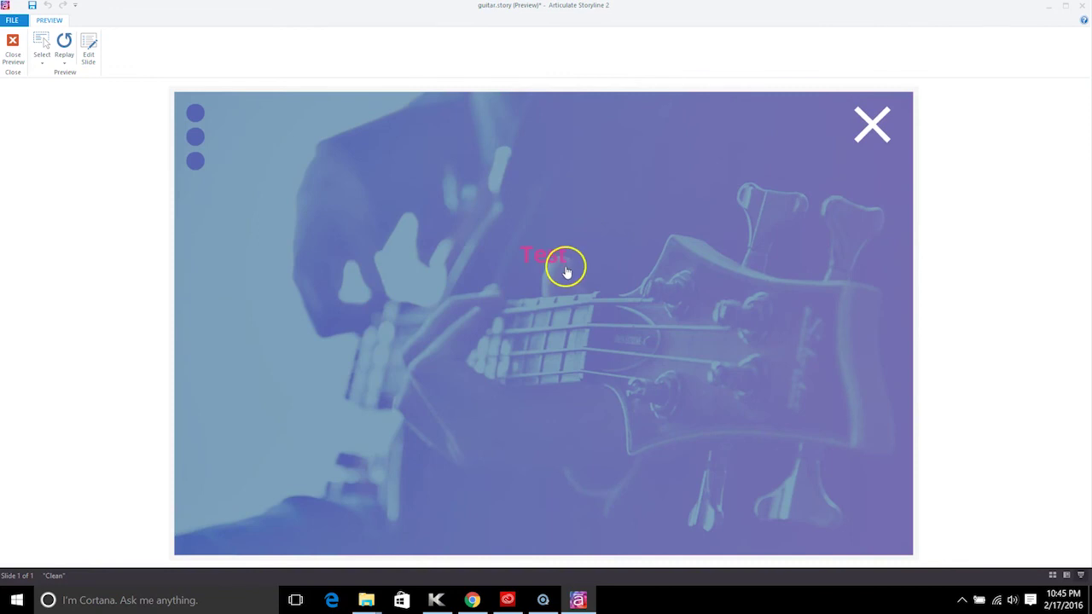
{"action": "left_click", "coordinate": [872, 128]}
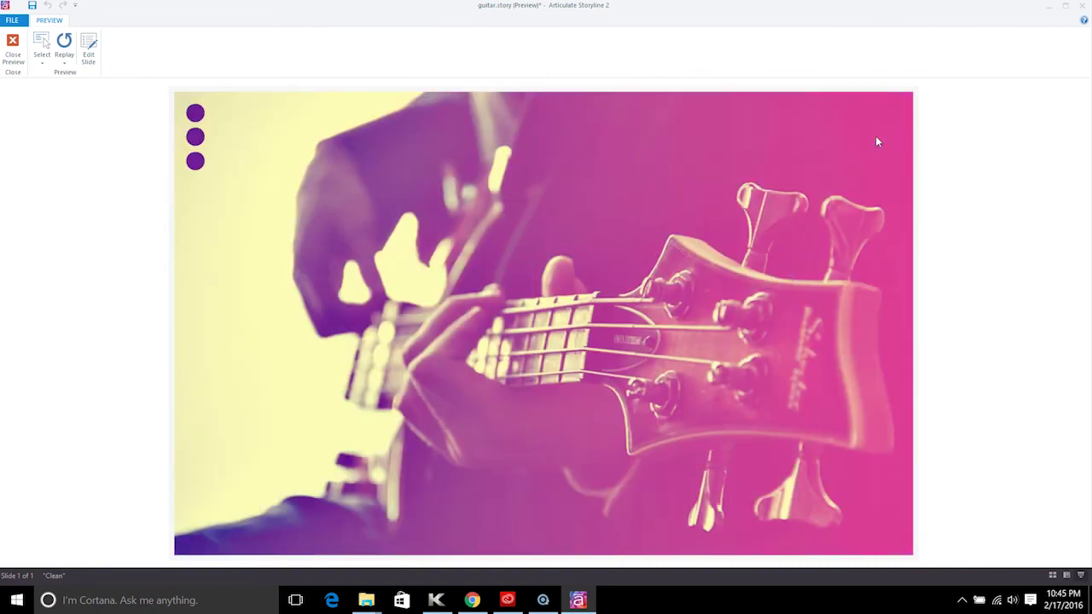